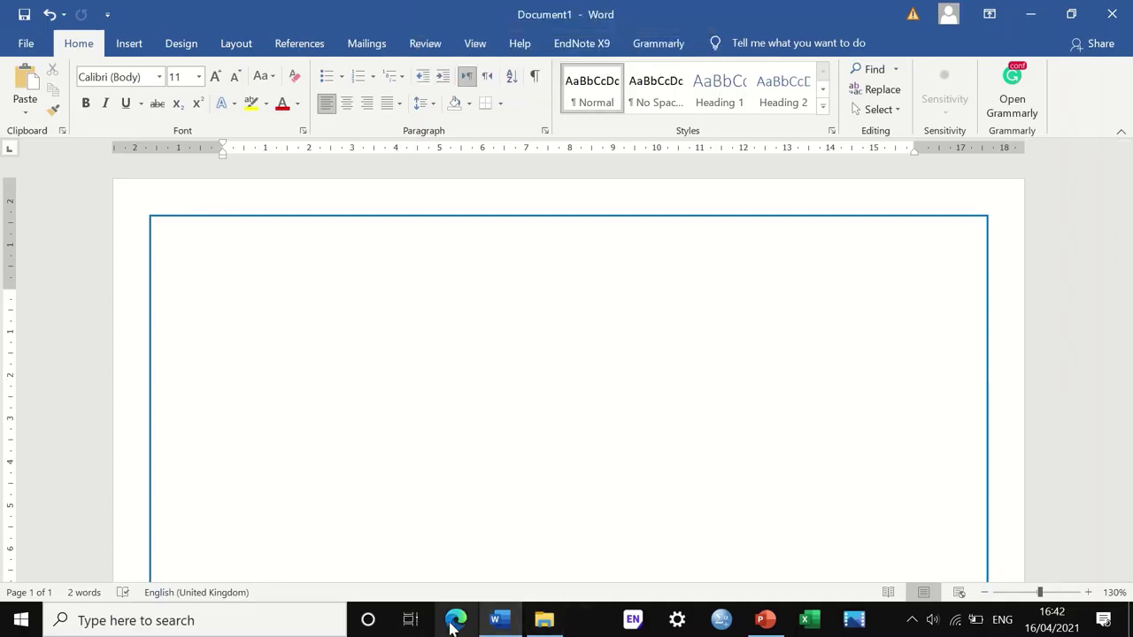
Switch to Microsoft Edge, search the web for "social medic icons" and show the image results
click(591, 624)
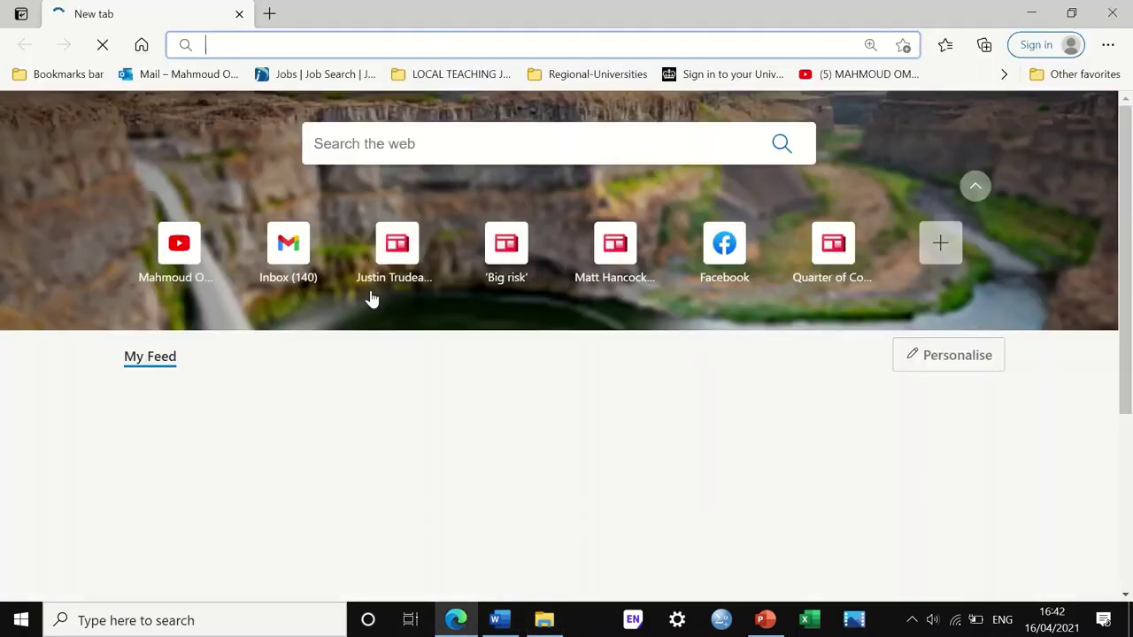
text(so)
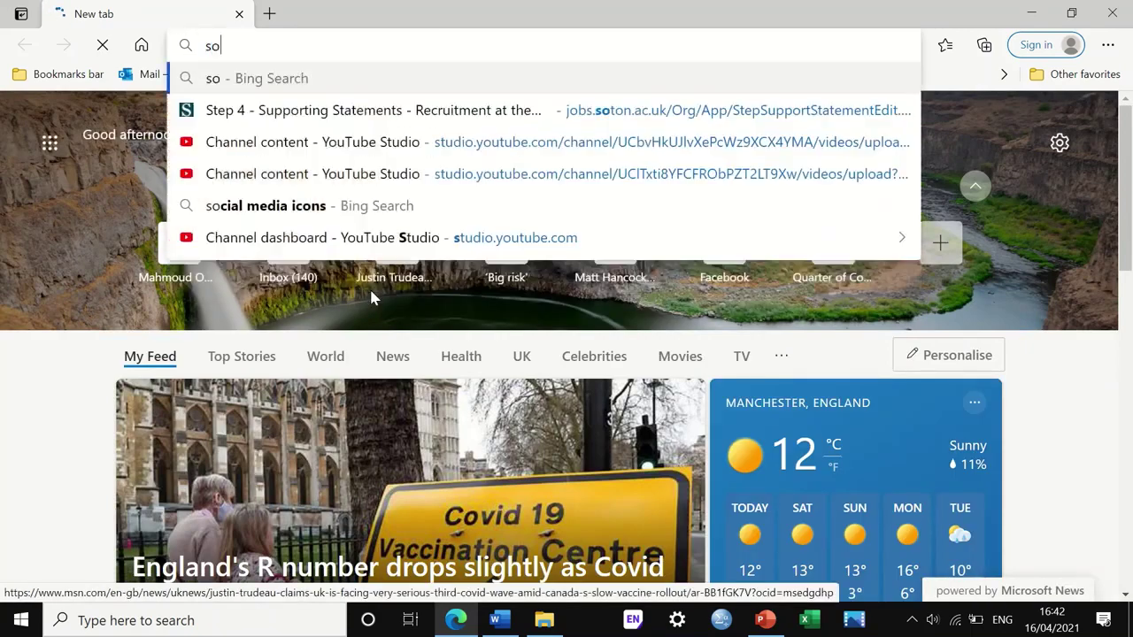
text(cial medic ai)
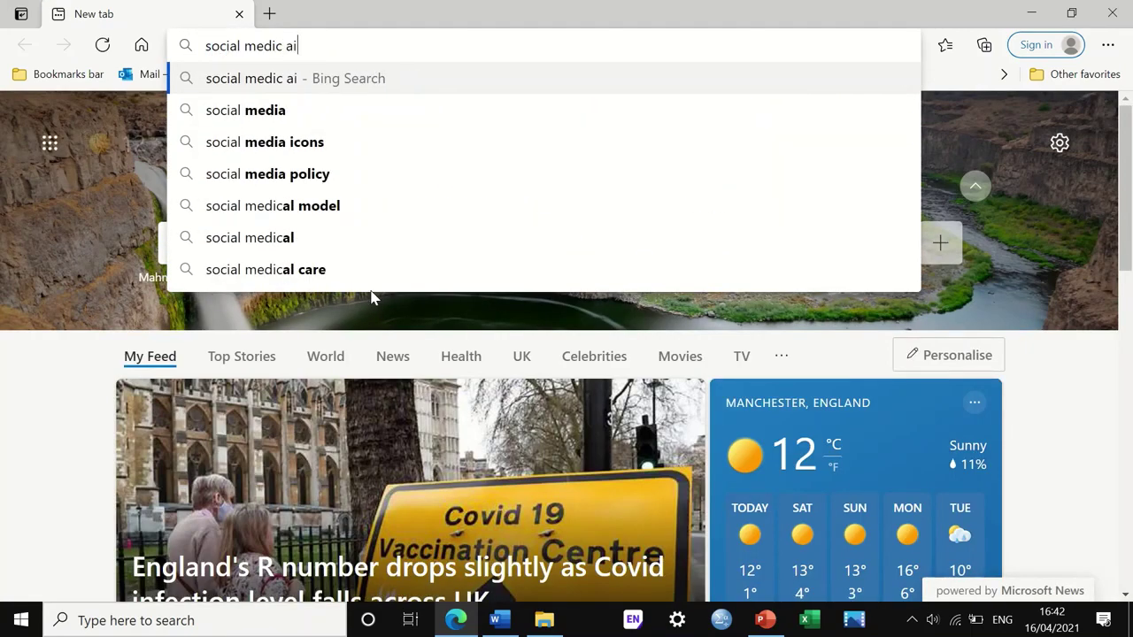
text(c)
key(BackSpace)
key(BackSpace)
key(BackSpace)
text(icon)
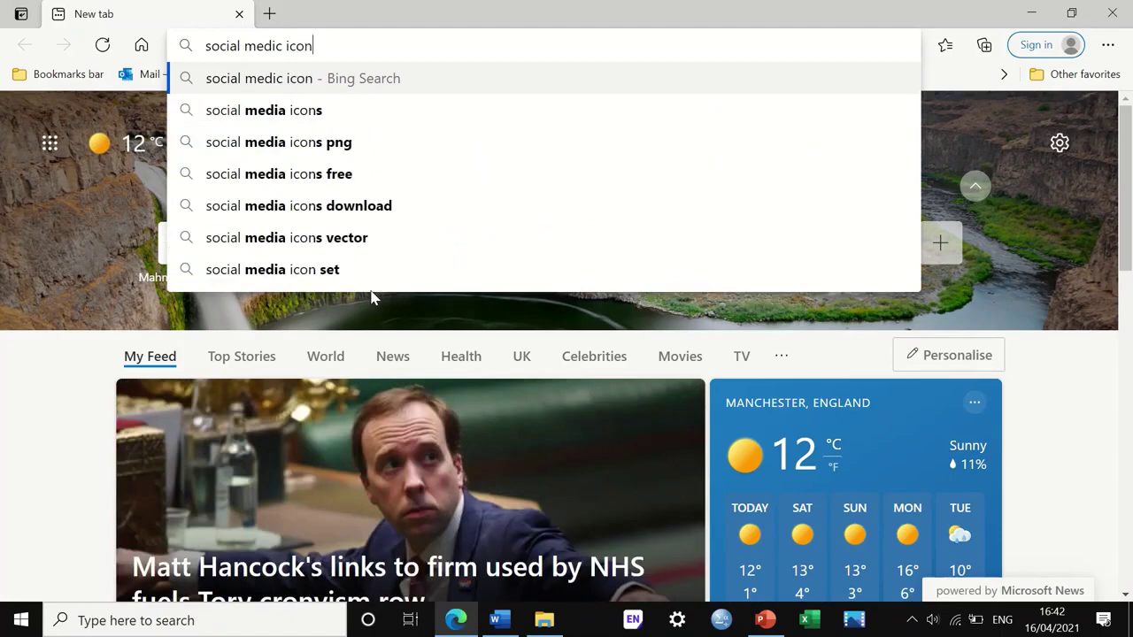
text(s)
key(Return)
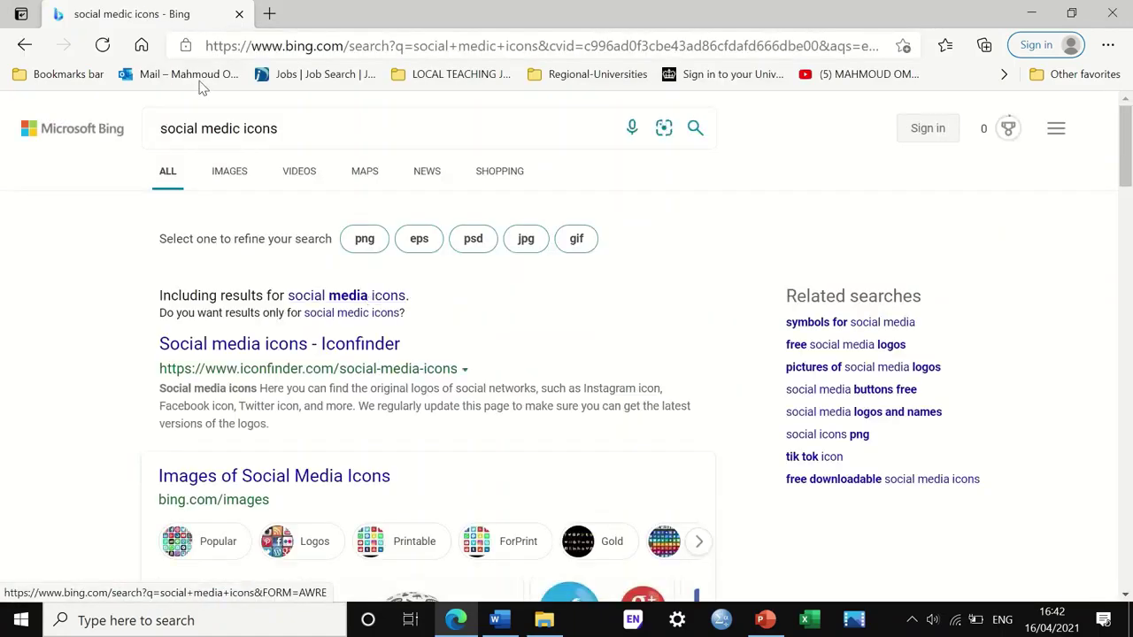
click(225, 177)
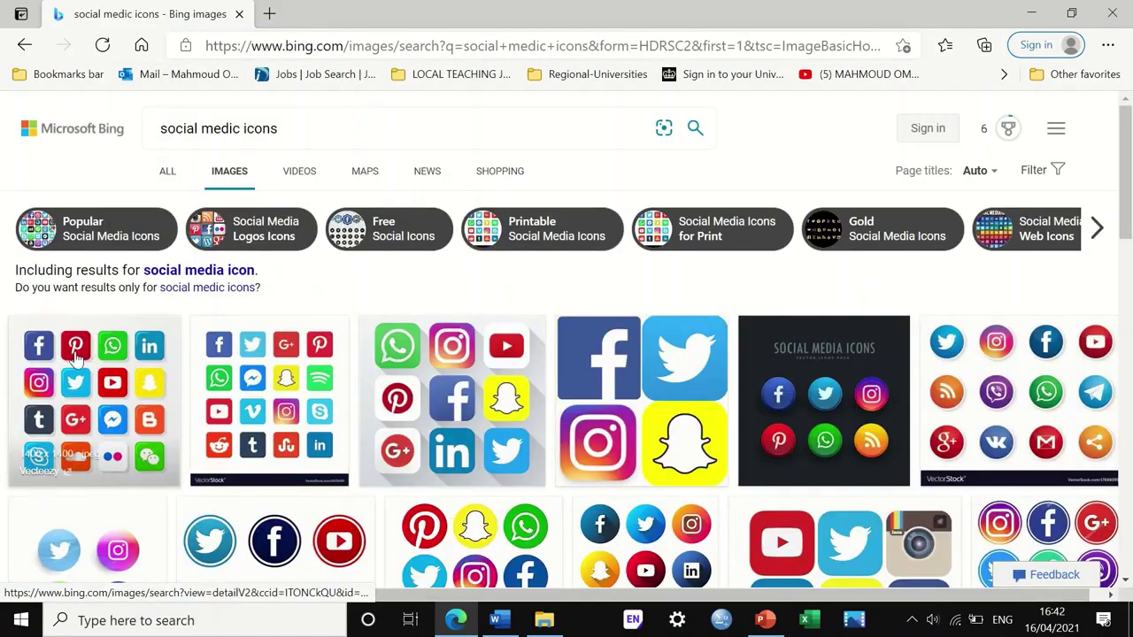
Open the first icon-set image at full size and save it in the General folder as vector-social-media-icon-set (1)
click(87, 383)
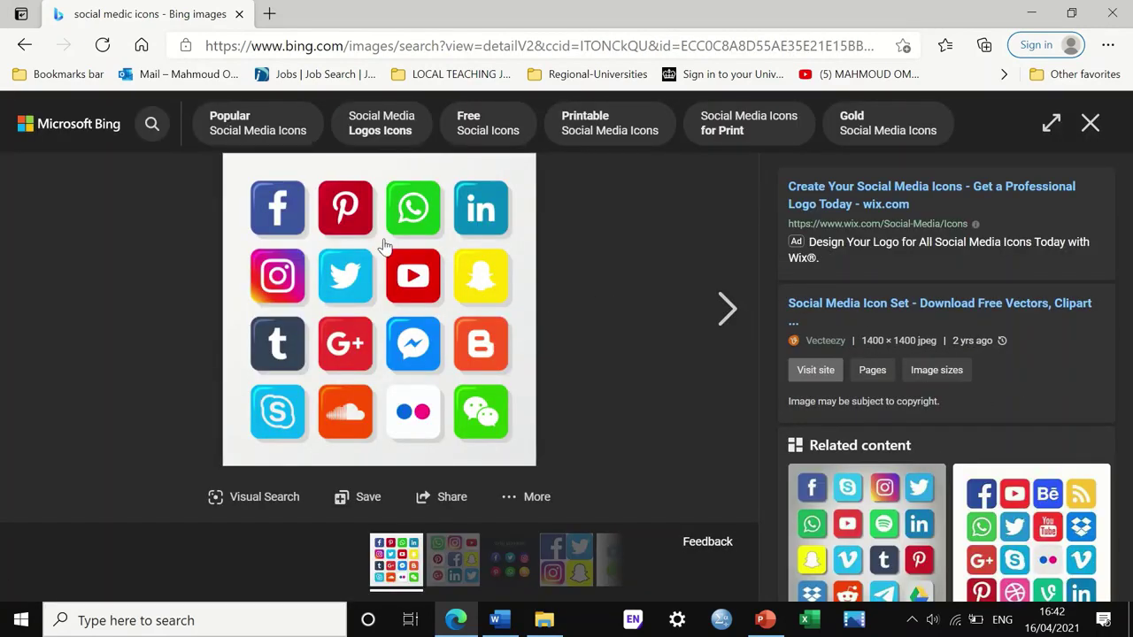
click(383, 253)
right_click(524, 259)
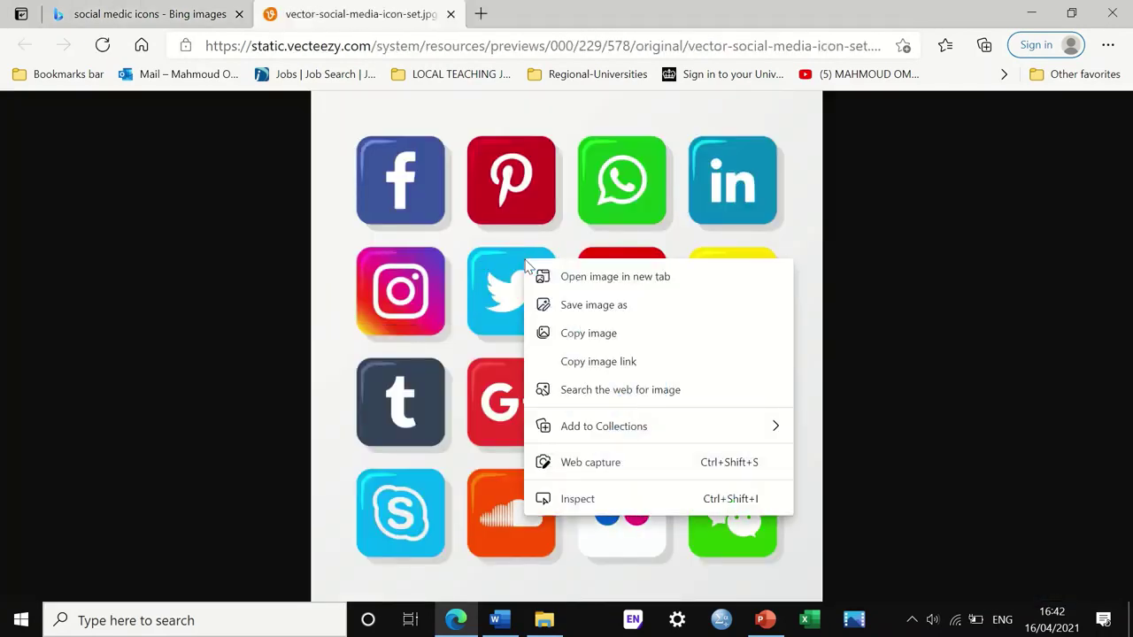
click(605, 304)
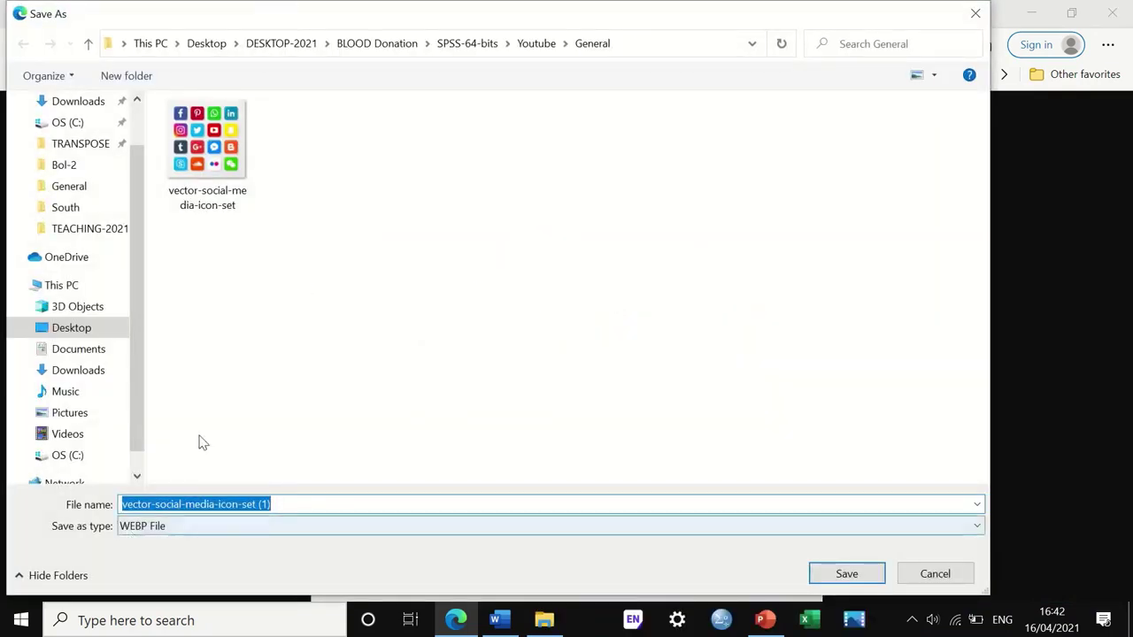
click(845, 574)
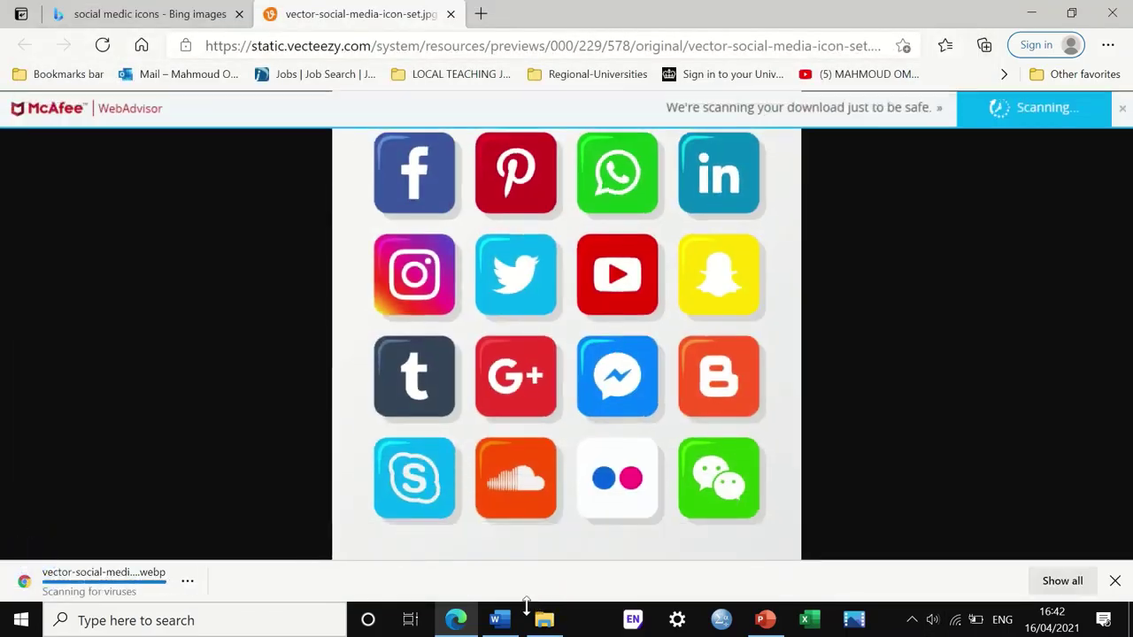
Switch back to Word and insert the social media icons picture R21338d0a44144560df43bcda362c2c51 from the General folder
key(alt+Tab)
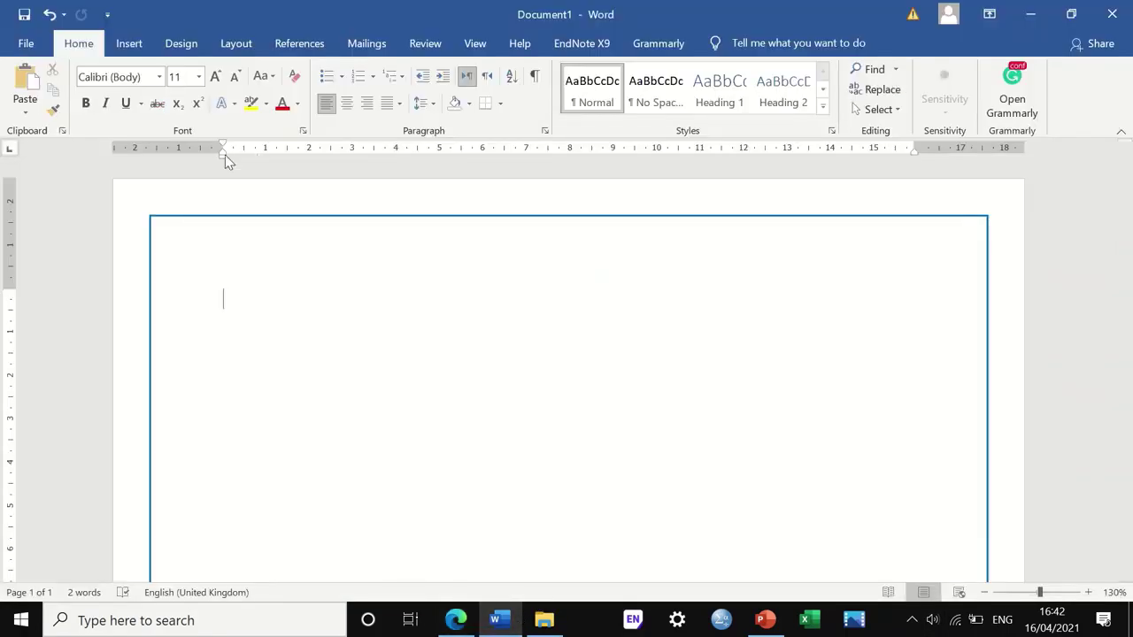
click(128, 44)
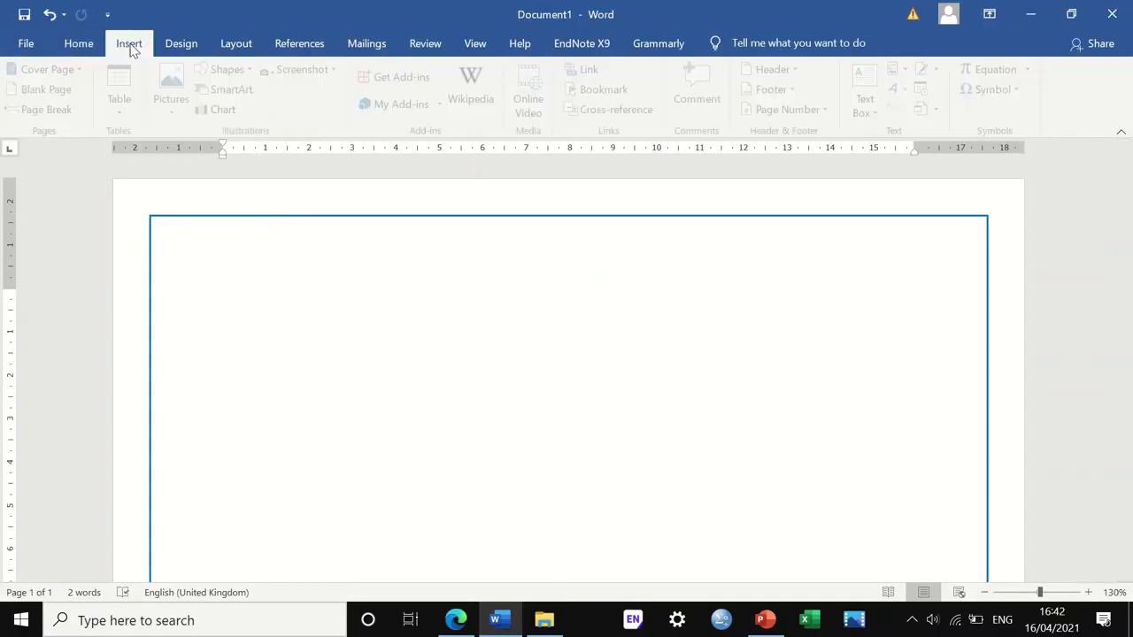
click(175, 99)
click(181, 156)
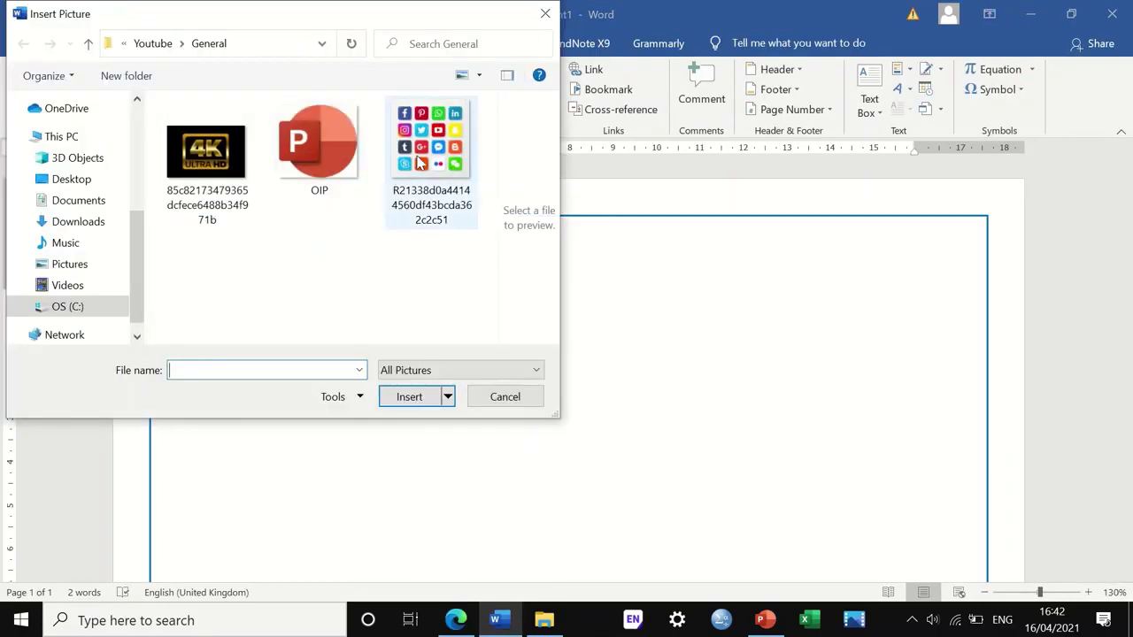
double_click(421, 163)
Shrink the inserted icon picture proportionally to roughly a quarter of the page's text width
scroll(575, 336, down, 5)
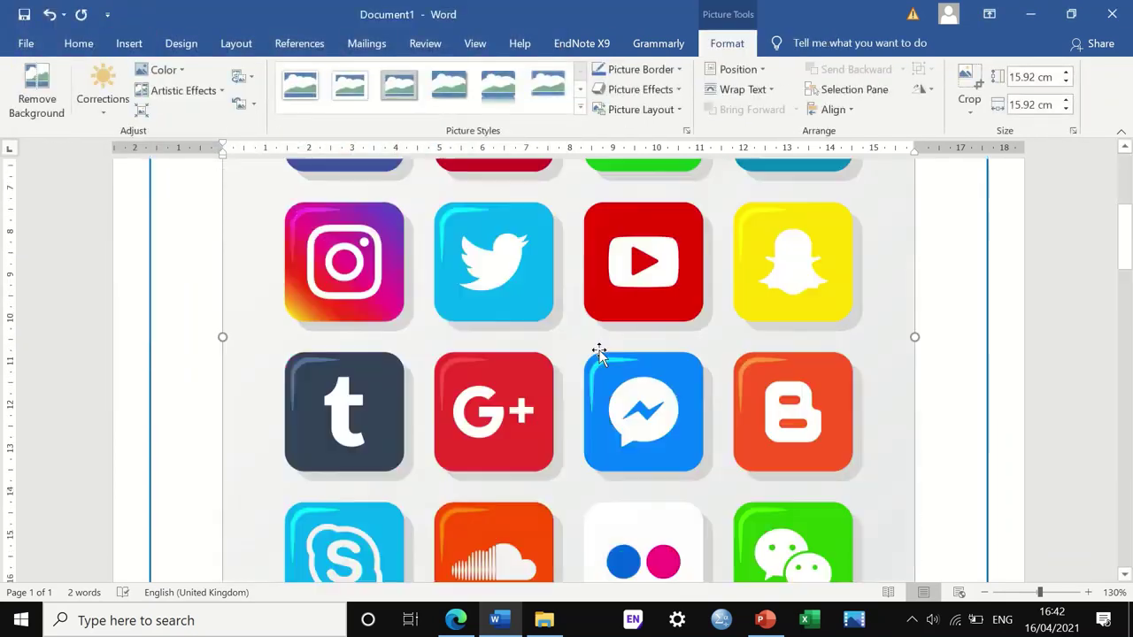
scroll(599, 352, down, 4)
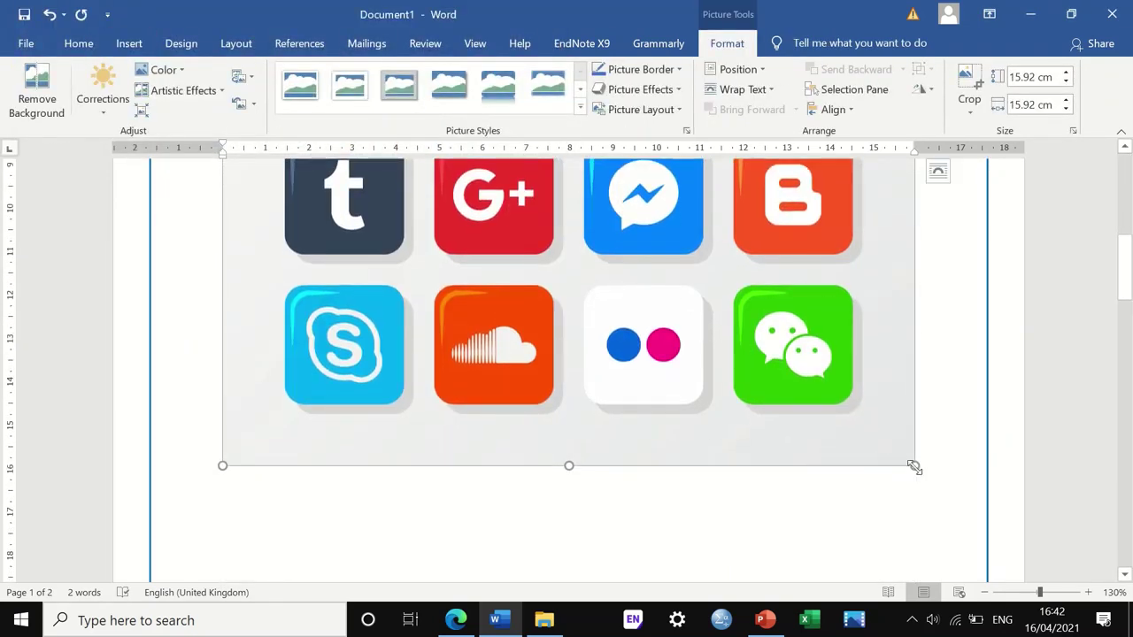
drag(914, 466, 400, 76)
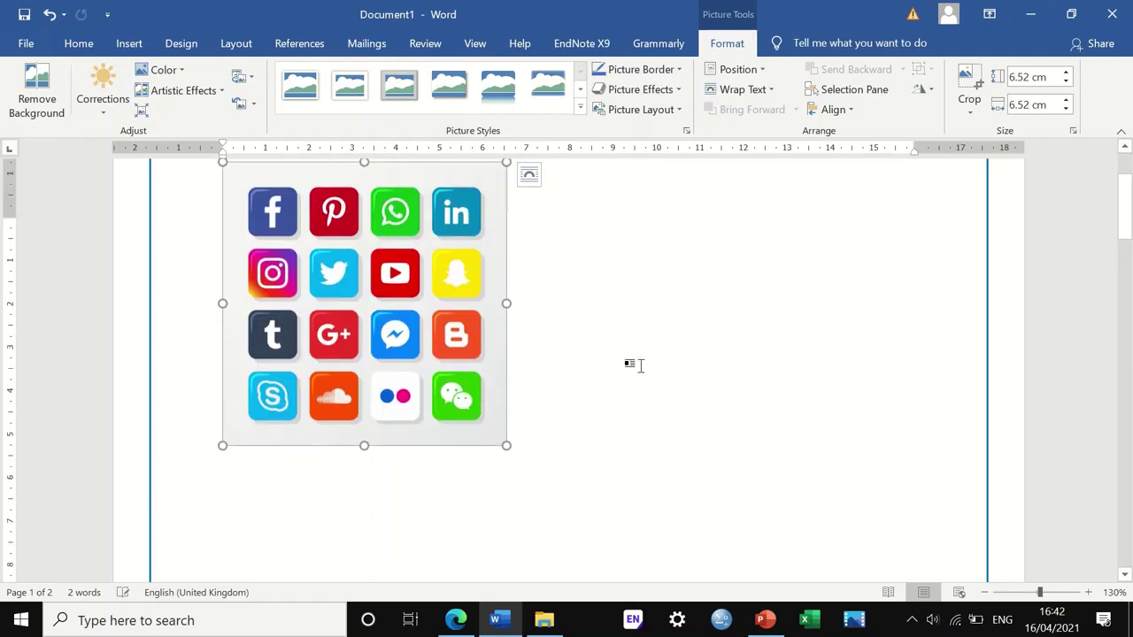
scroll(575, 371, up, 3)
scroll(522, 416, down, 3)
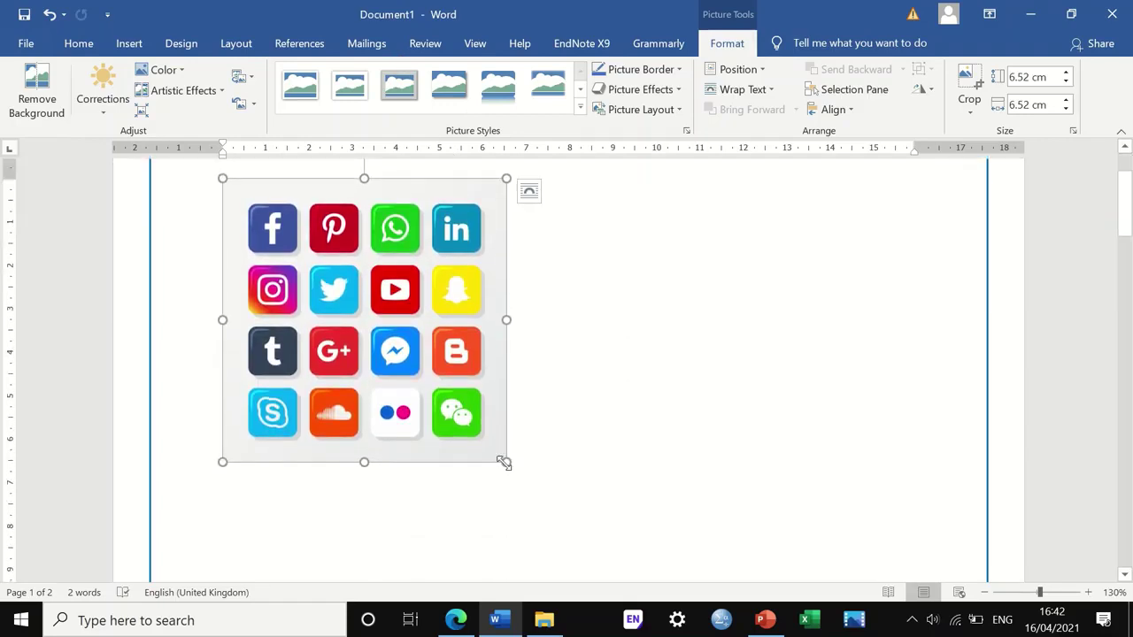
drag(503, 463, 367, 334)
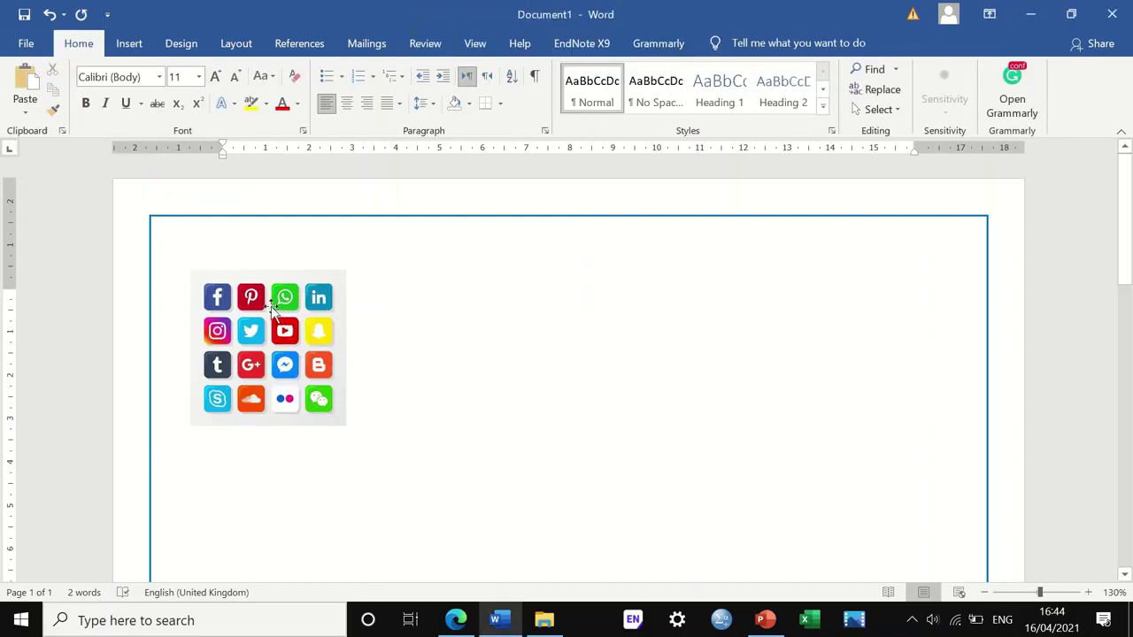
Duplicate the icon picture to form a row of four copies with a fifth below the first
click(274, 306)
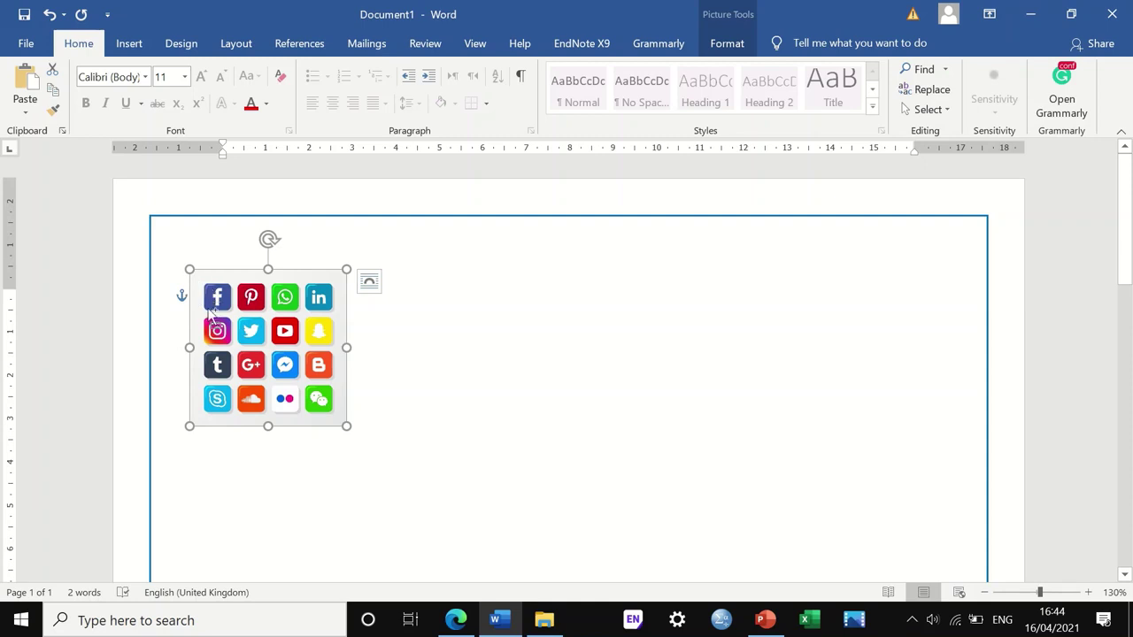
drag(245, 311, 246, 506)
key(ctrl+z)
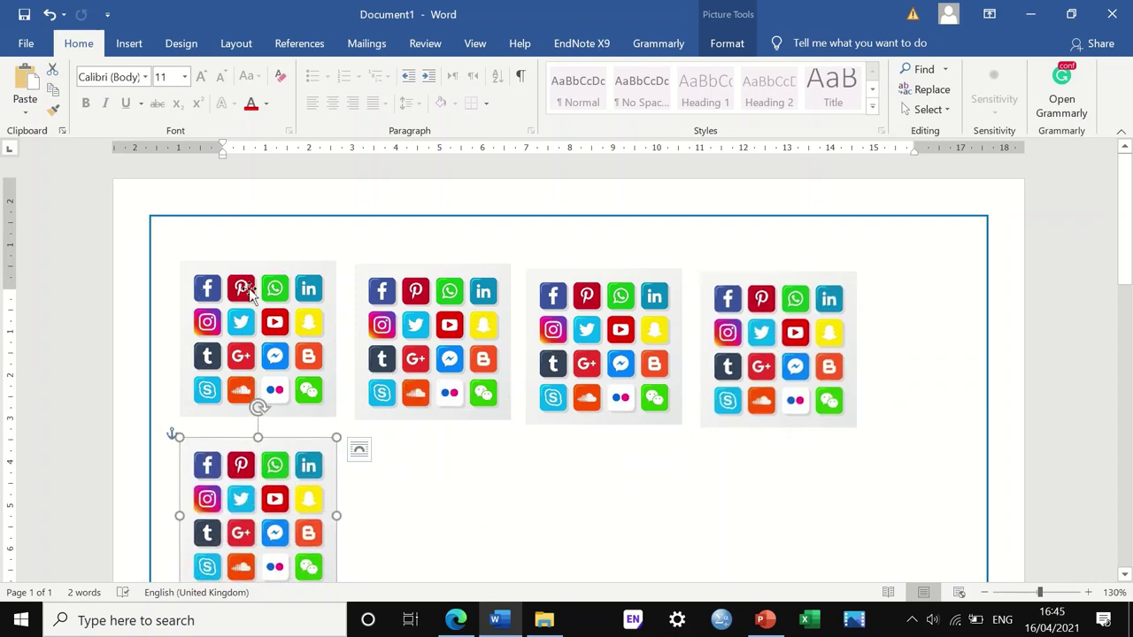
Crop the first picture copy in the row down to only its Facebook icon
click(292, 329)
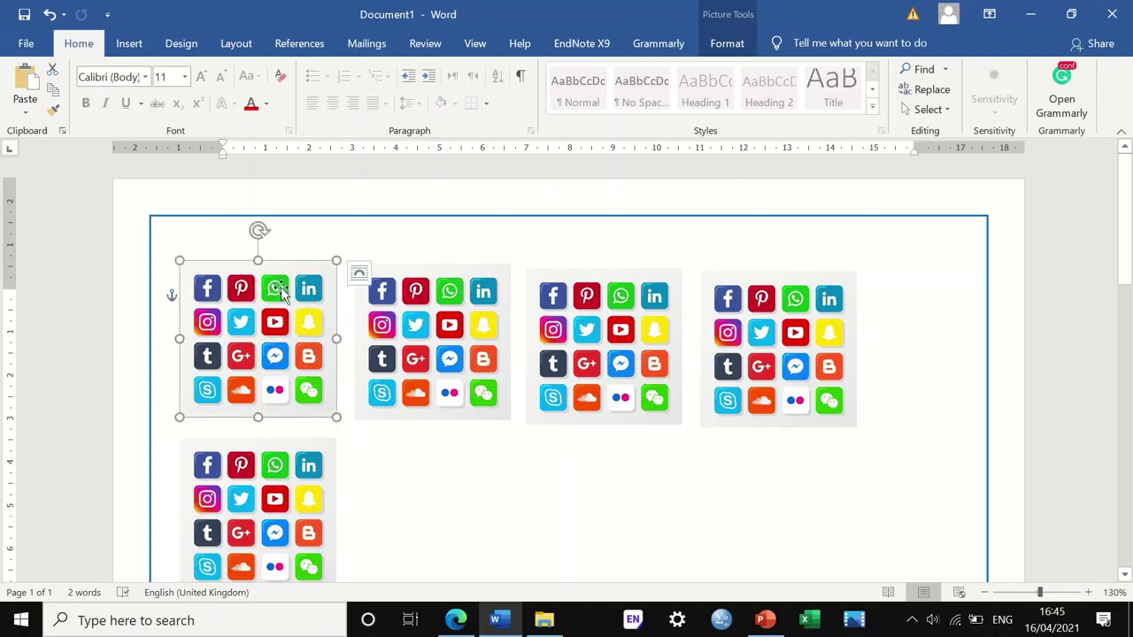
right_click(272, 292)
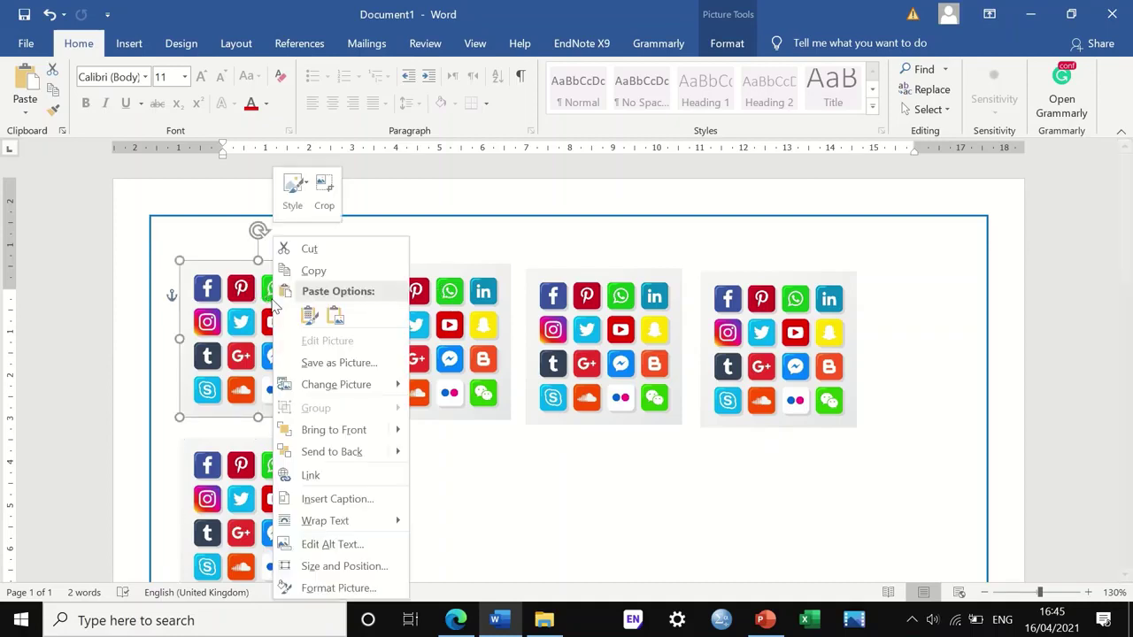
click(327, 204)
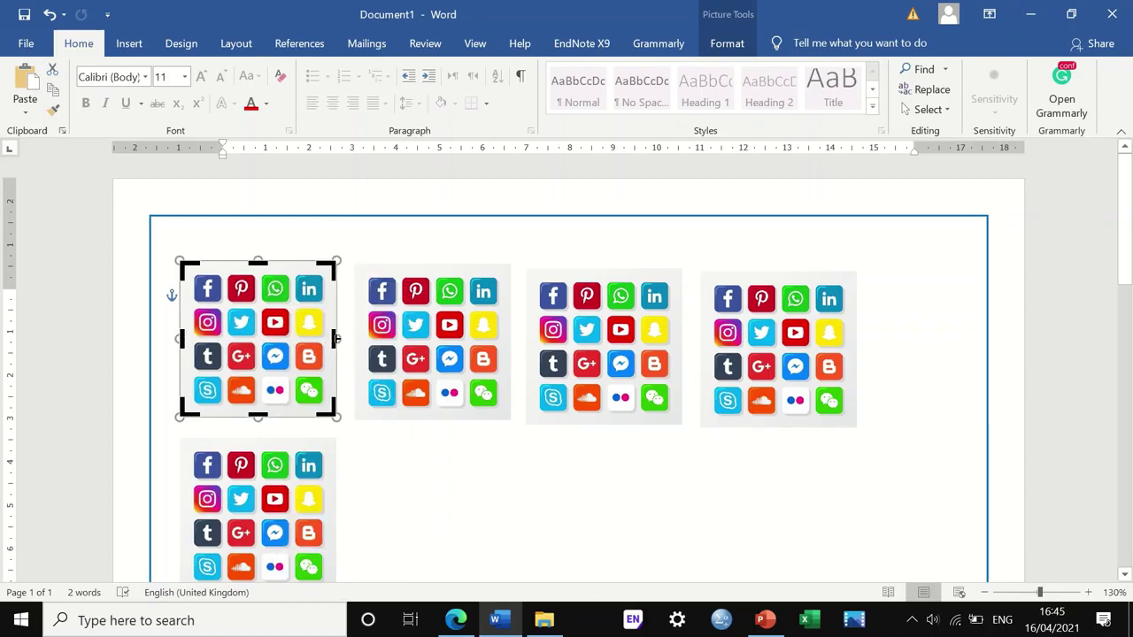
drag(336, 339, 223, 326)
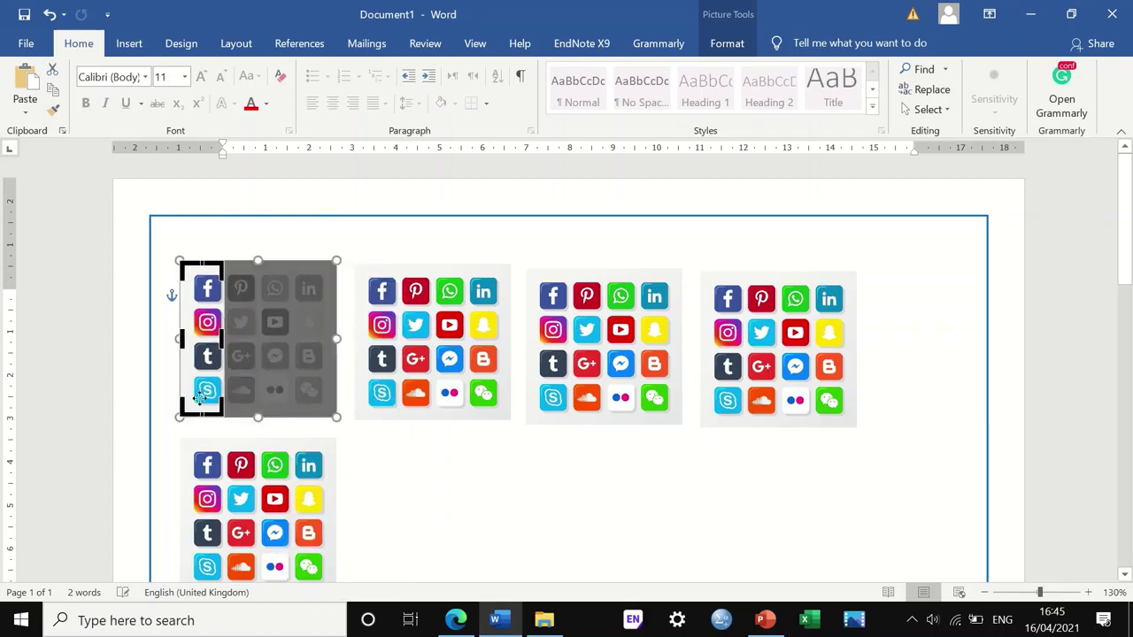
drag(202, 410, 223, 302)
click(421, 466)
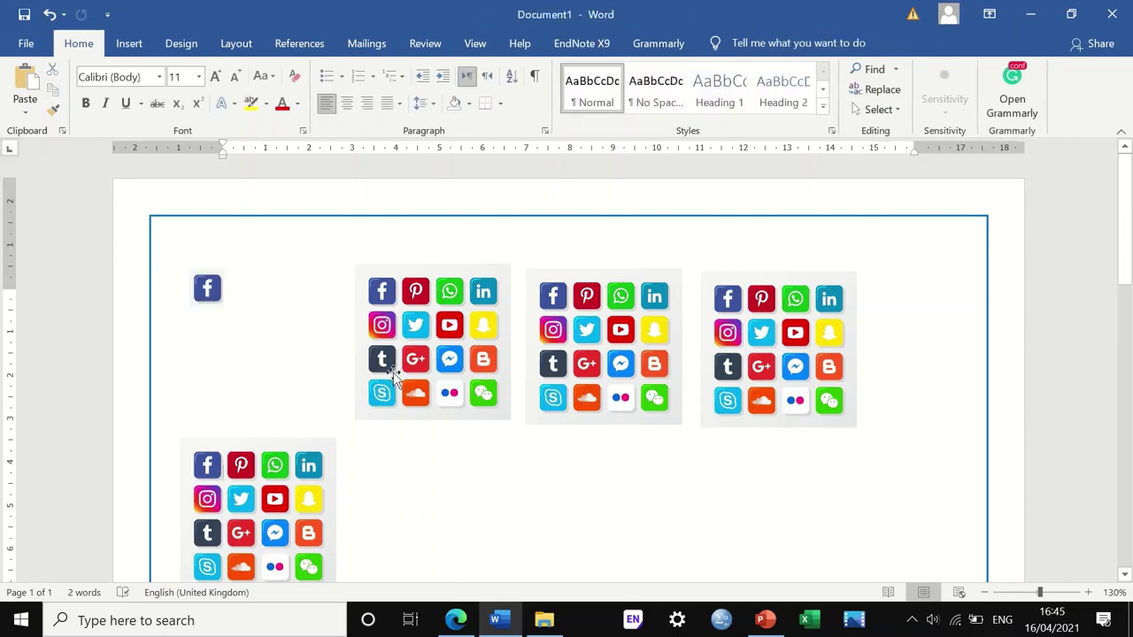
Crop the second picture copy down to its LinkedIn icon and place it directly beside the Facebook icon
click(419, 363)
drag(455, 338, 362, 342)
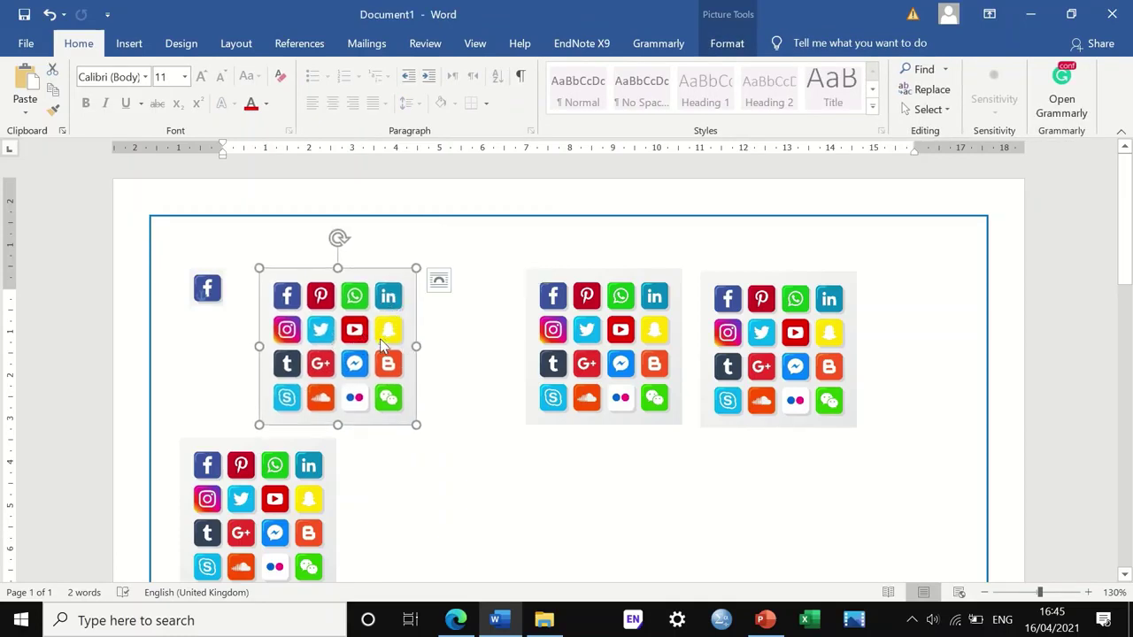
right_click(383, 342)
click(432, 189)
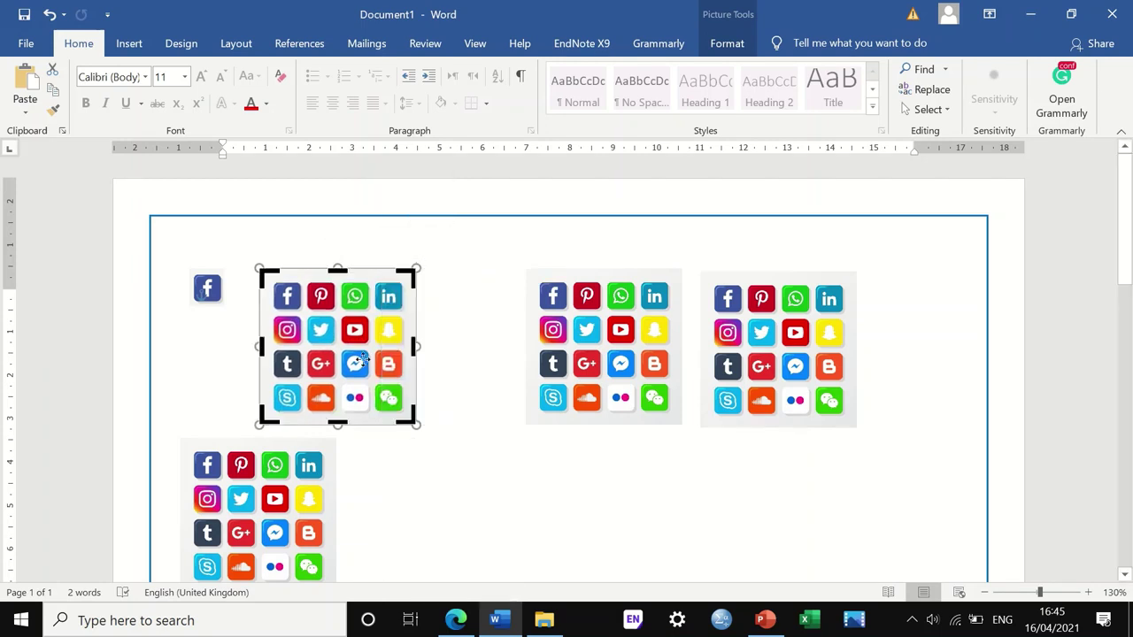
drag(258, 346, 374, 346)
drag(392, 421, 392, 280)
click(460, 467)
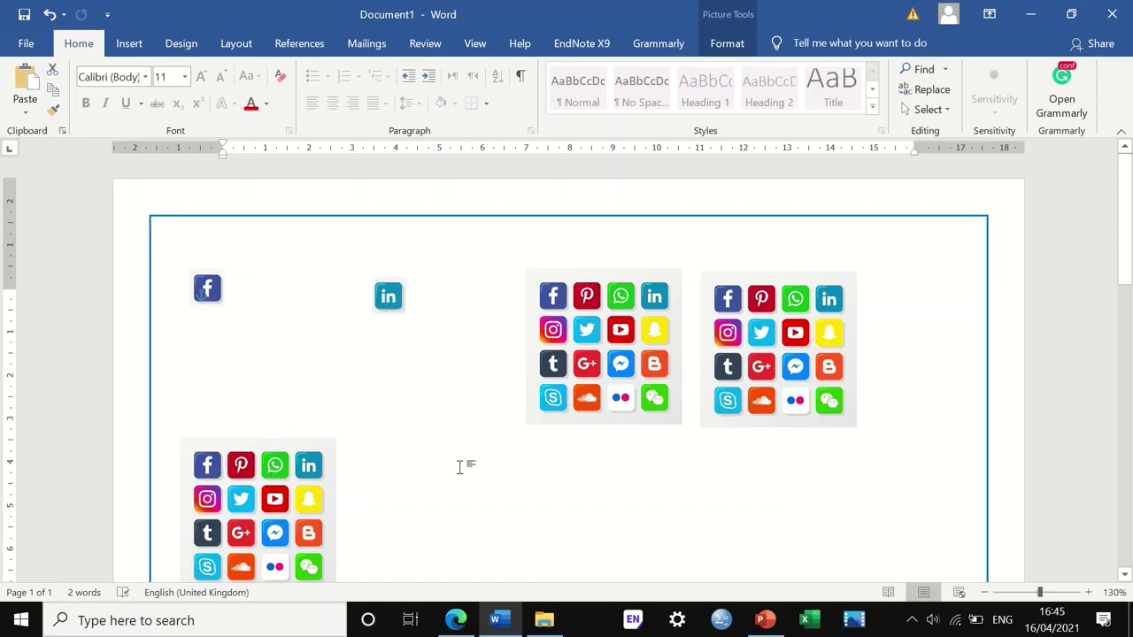
click(382, 301)
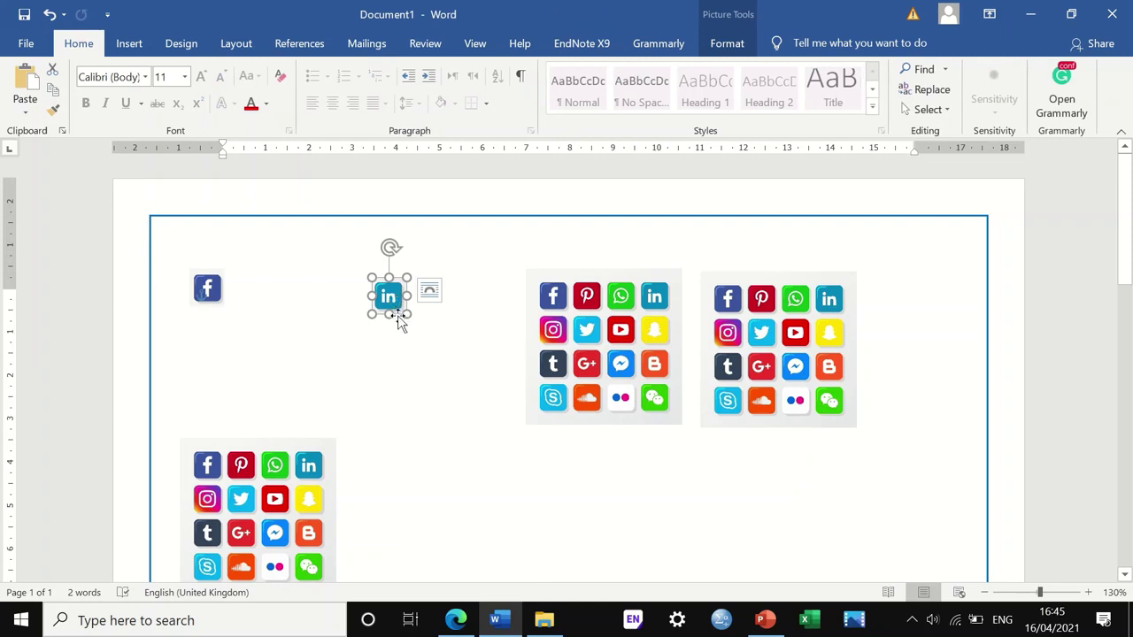
drag(397, 324, 254, 313)
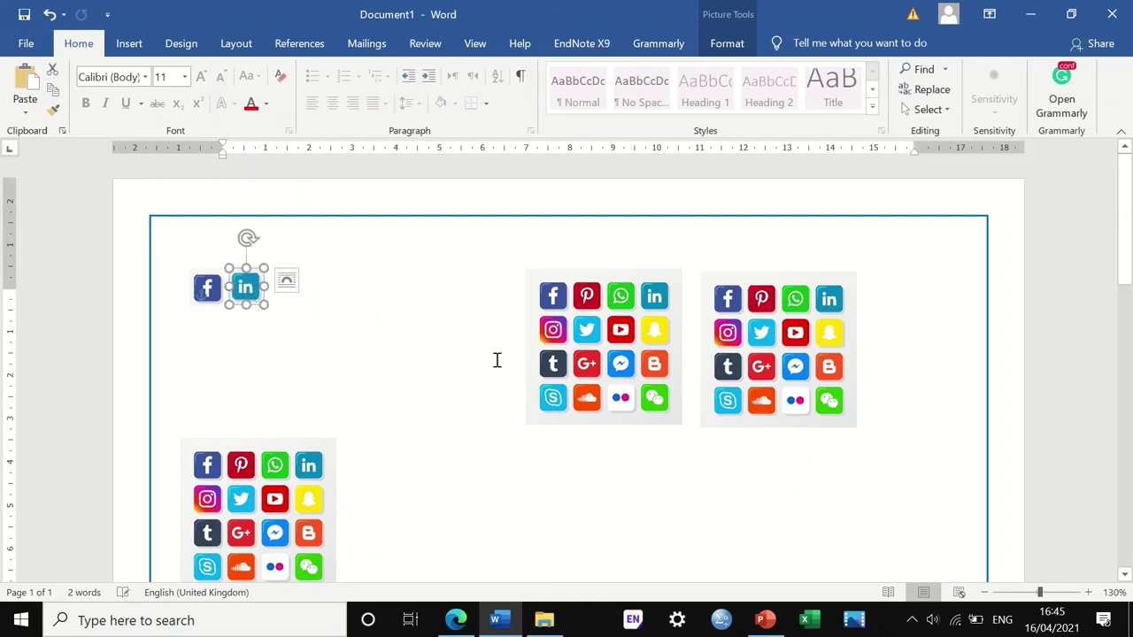
Crop the third picture copy in the row down to only its Instagram icon
click(561, 366)
right_click(582, 370)
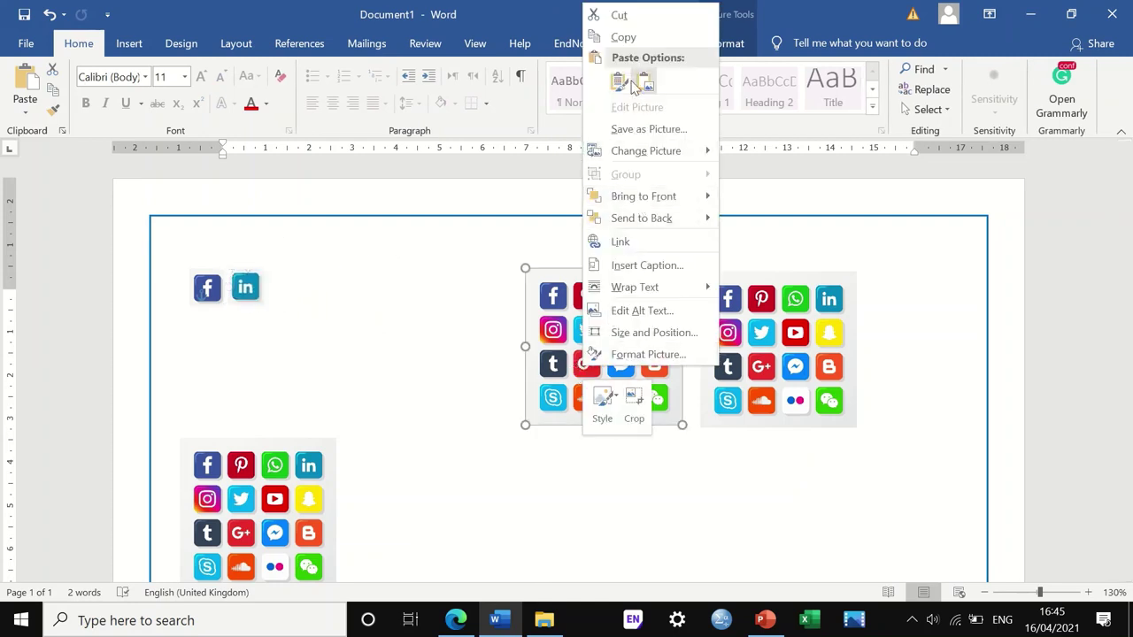
click(563, 306)
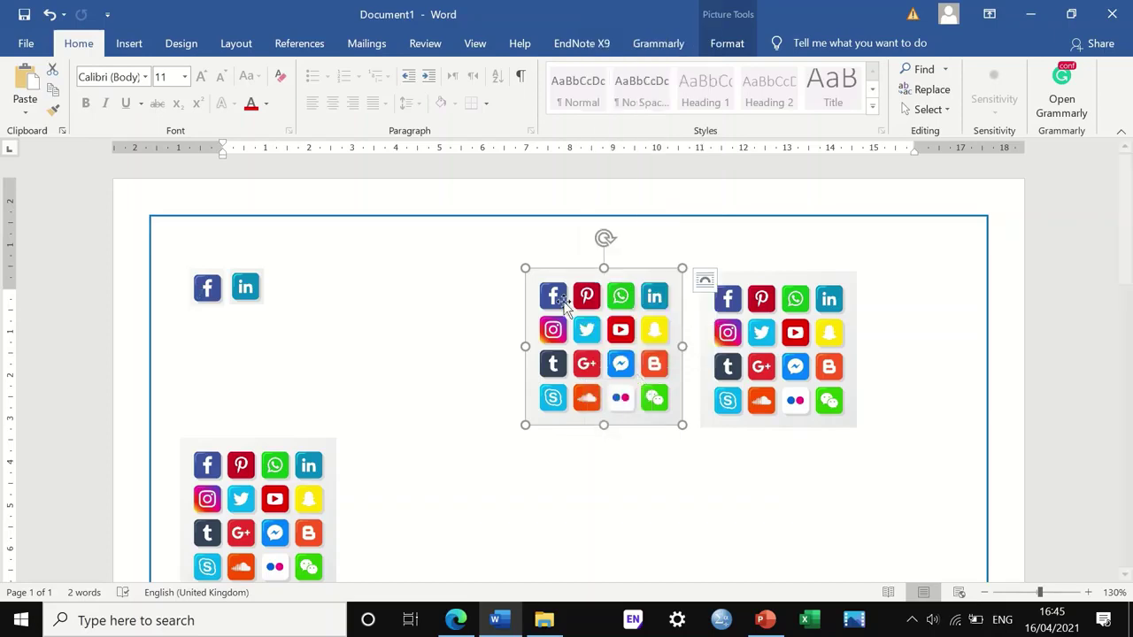
right_click(563, 306)
click(629, 207)
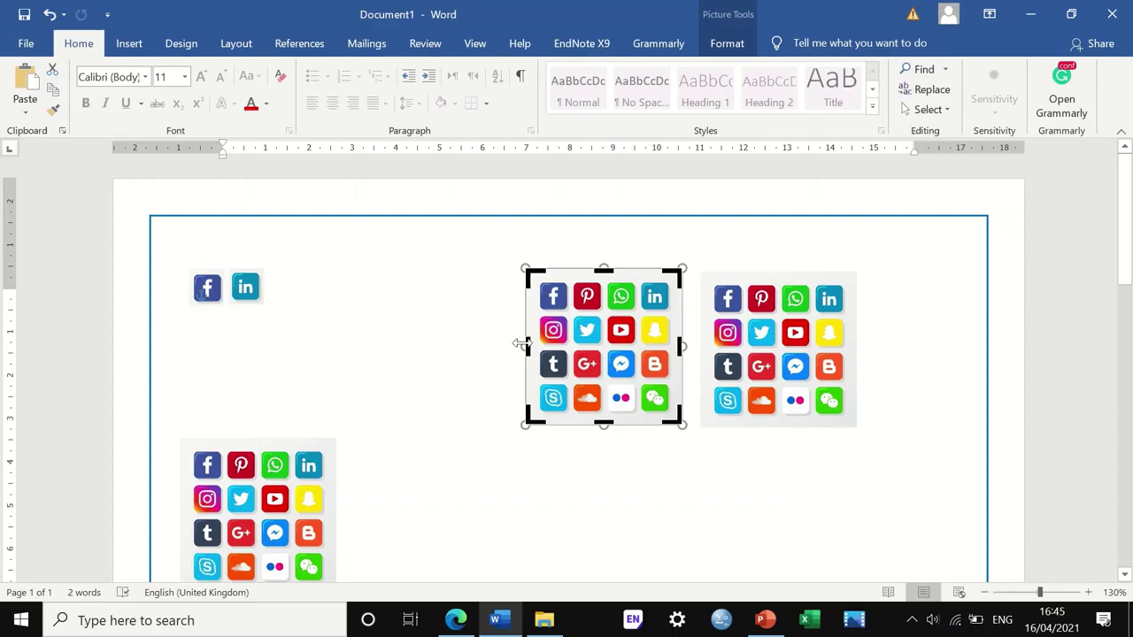
drag(524, 347, 540, 347)
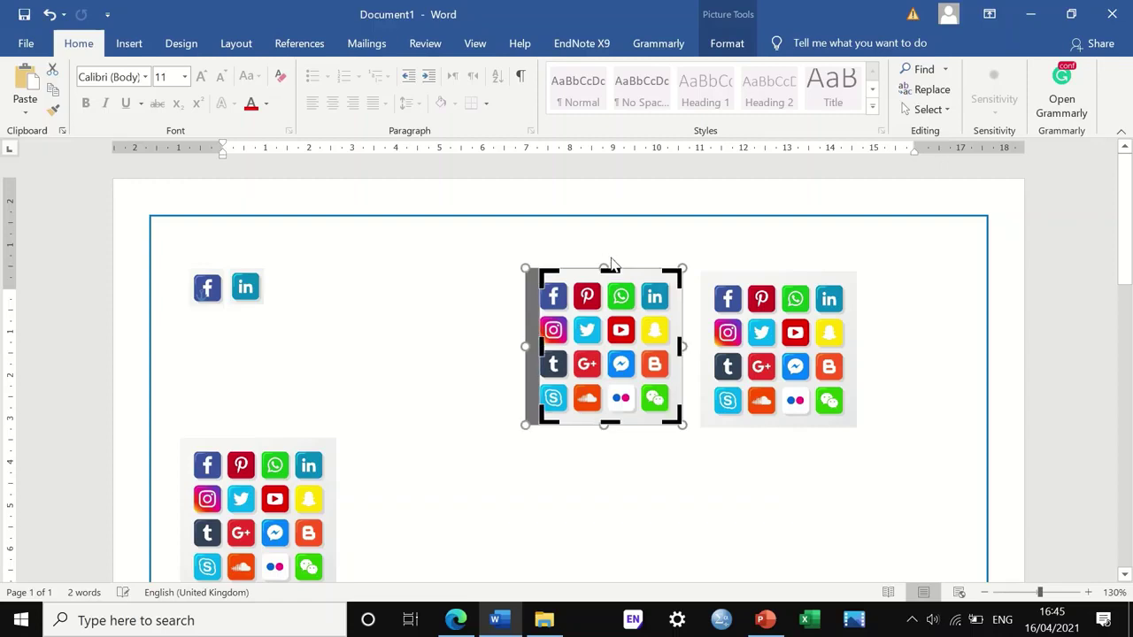
drag(609, 269, 609, 314)
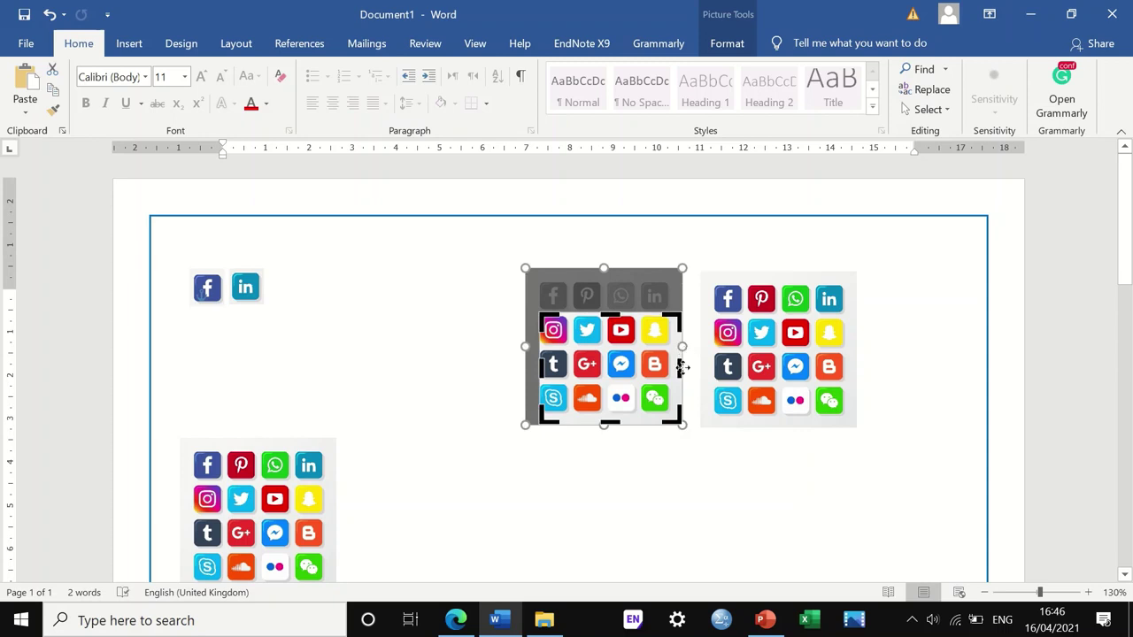
drag(675, 366, 572, 352)
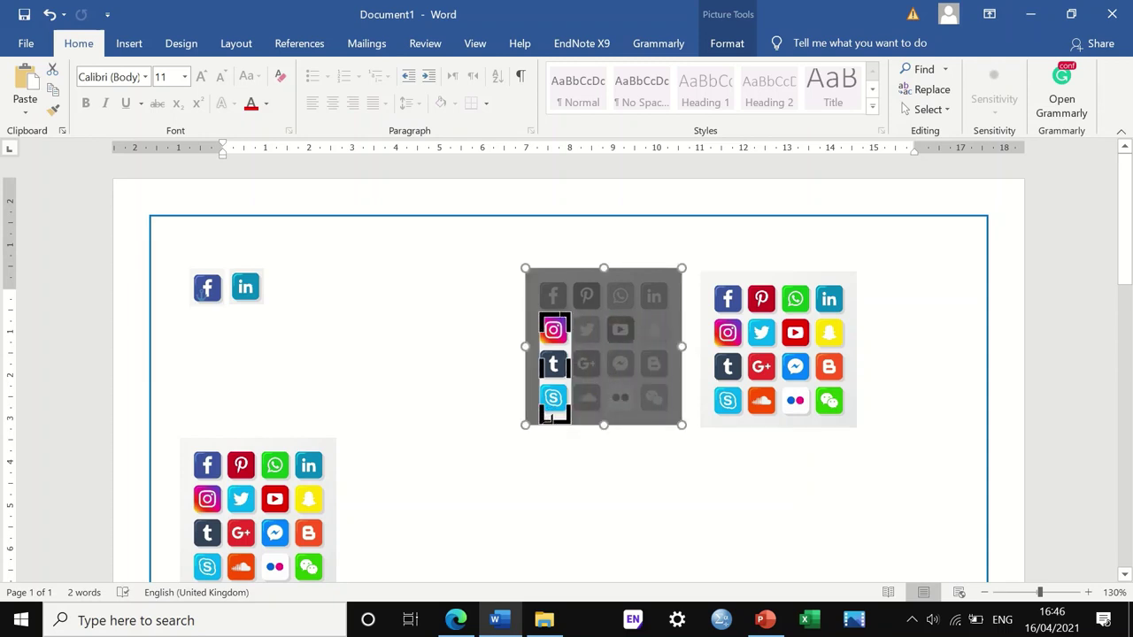
drag(553, 417, 554, 359)
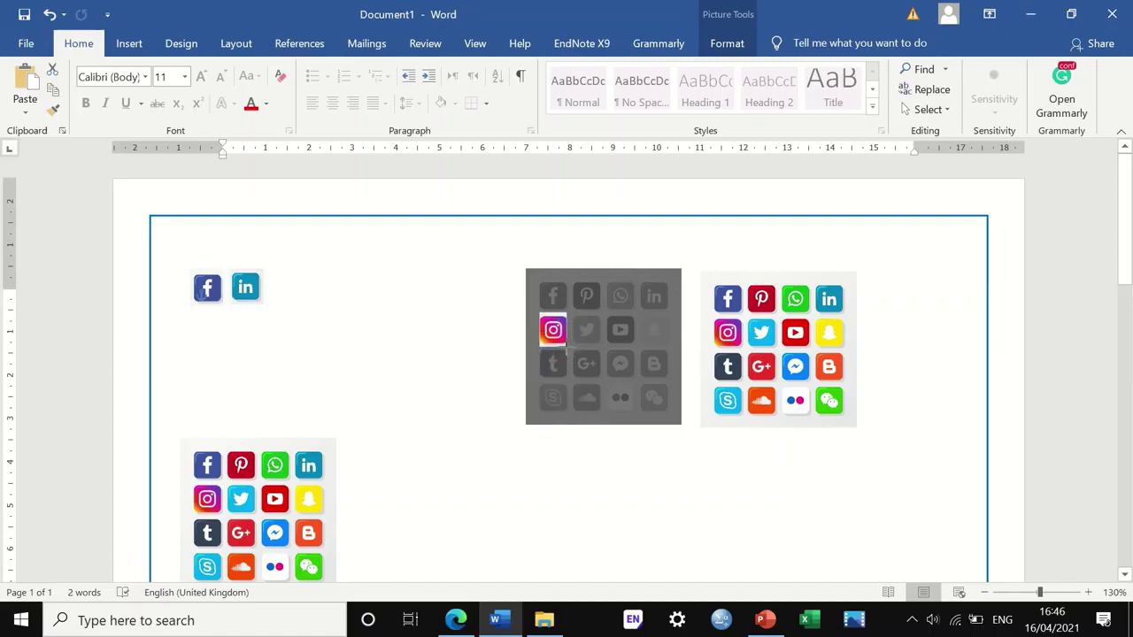
click(584, 512)
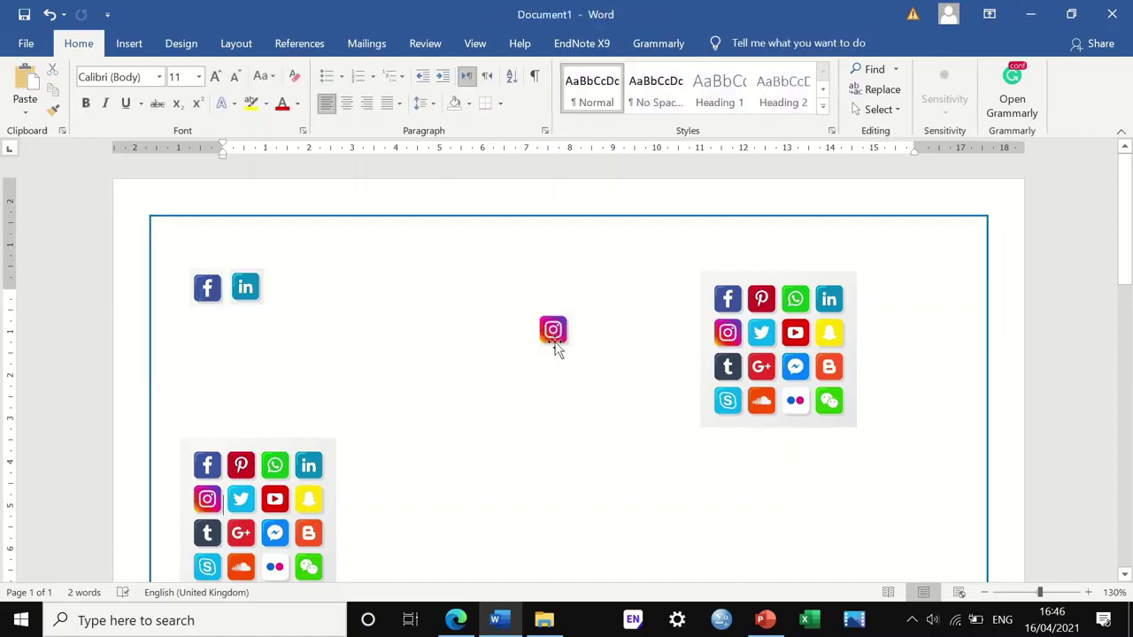
Place the Instagram icon beside the LinkedIn icon and nudge the LinkedIn icon down to line up with the row
drag(554, 334, 274, 286)
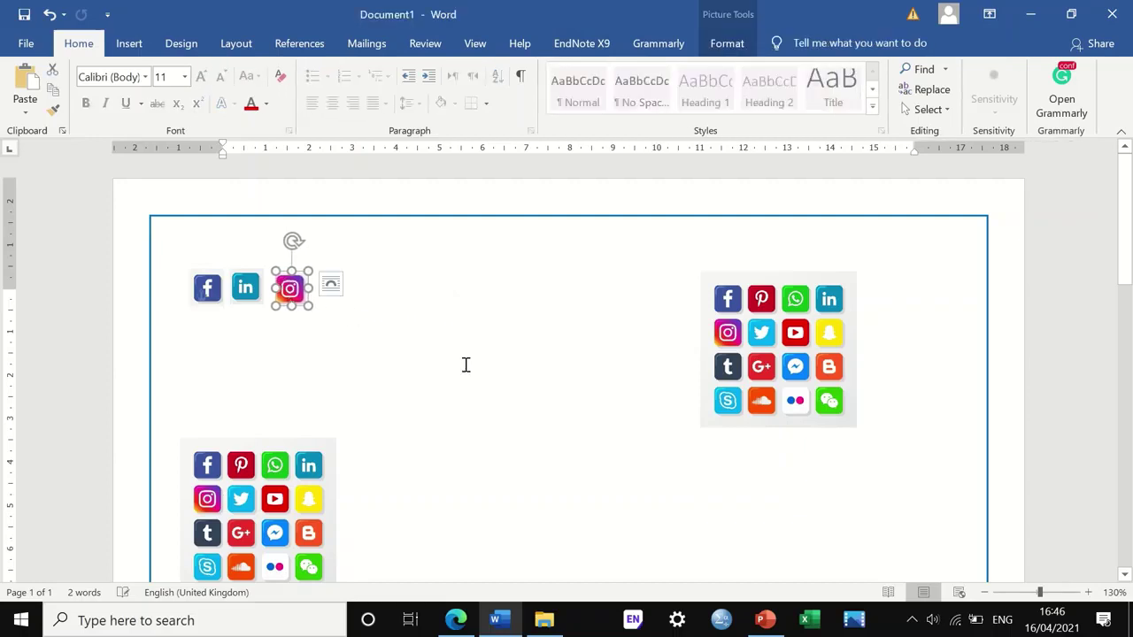
click(241, 287)
click(557, 403)
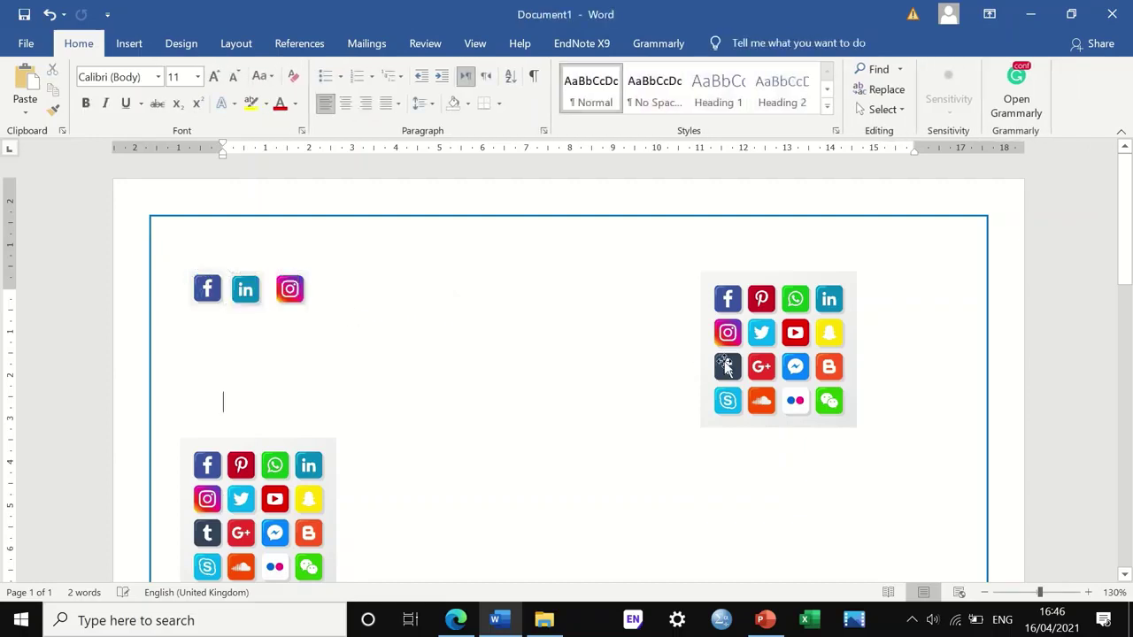
Crop the fourth picture copy down to its Twitter icon and place it beside the Instagram icon
click(772, 354)
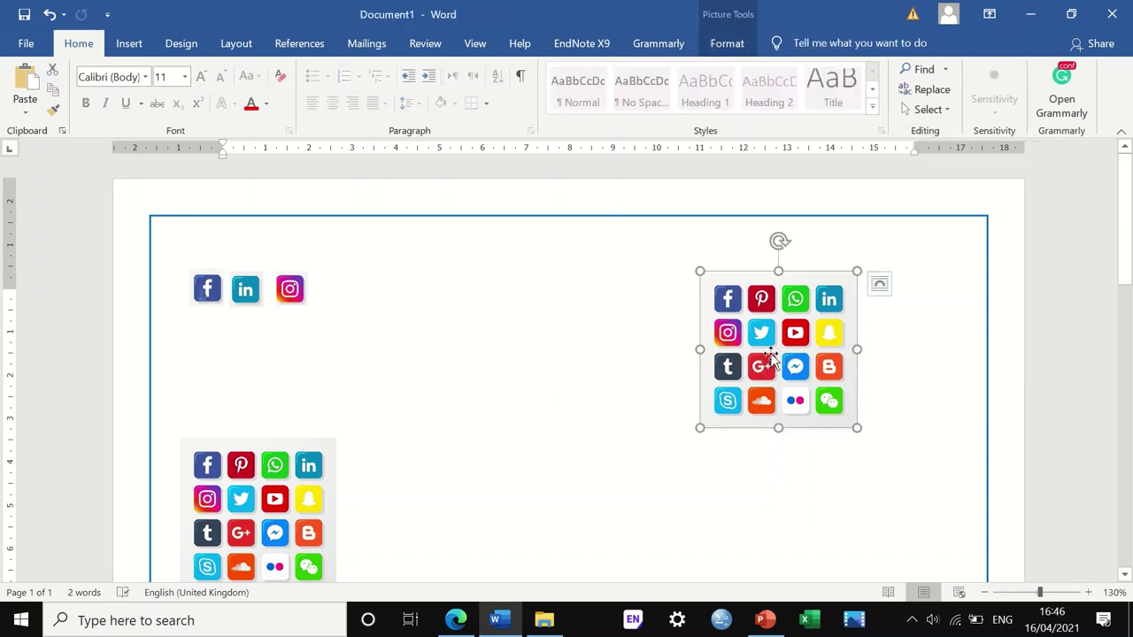
right_click(772, 354)
click(825, 184)
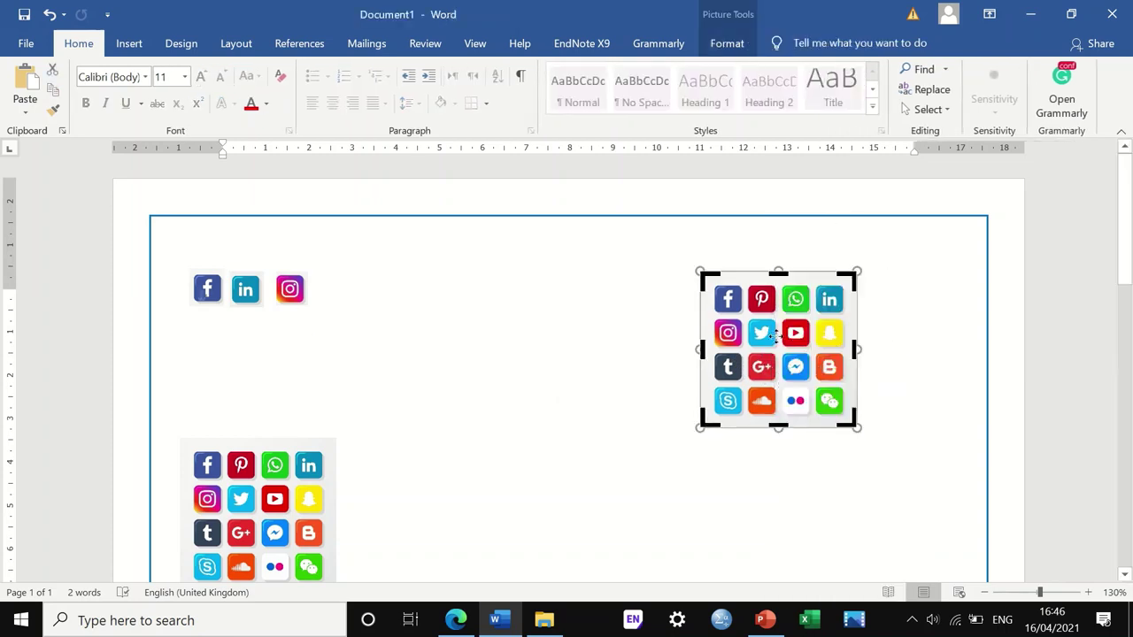
drag(856, 349, 749, 349)
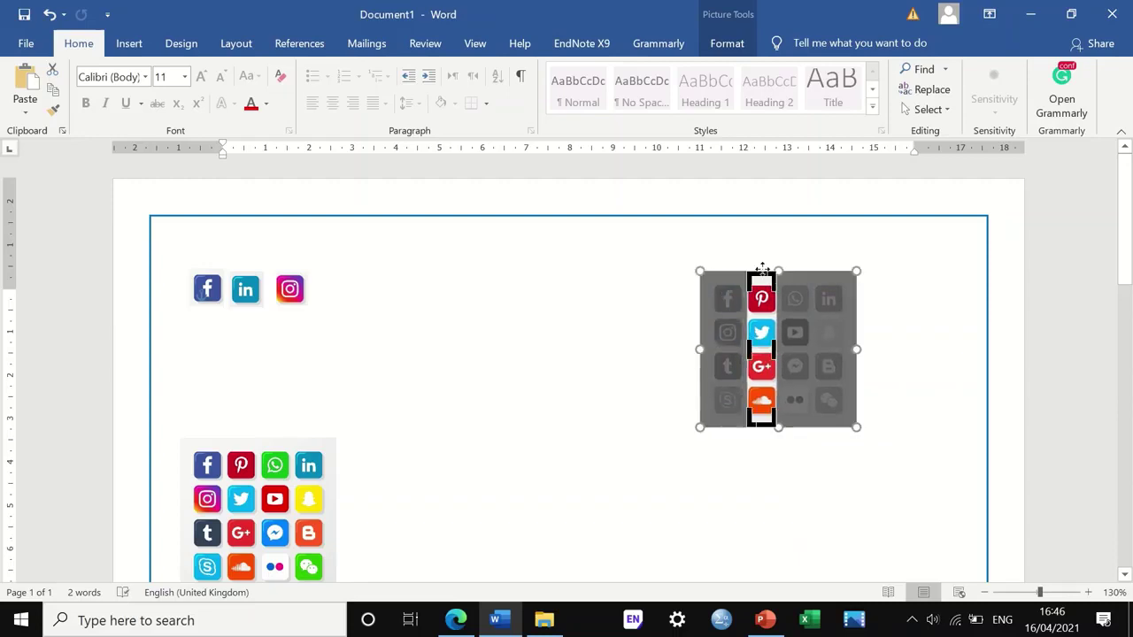
drag(760, 281, 749, 319)
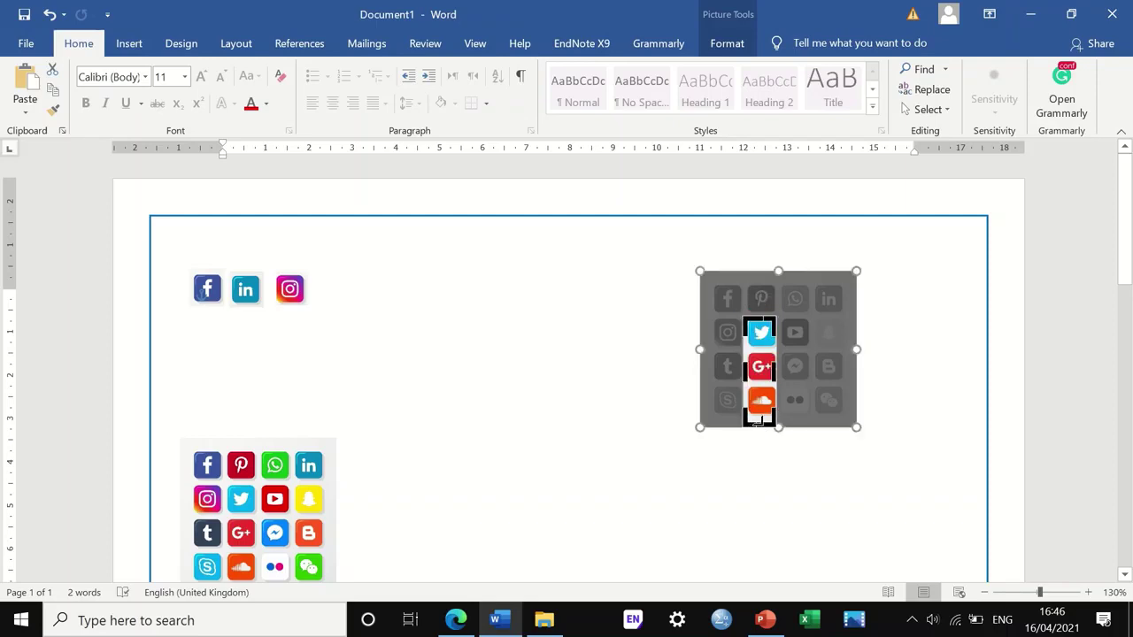
drag(762, 423, 338, 296)
click(791, 501)
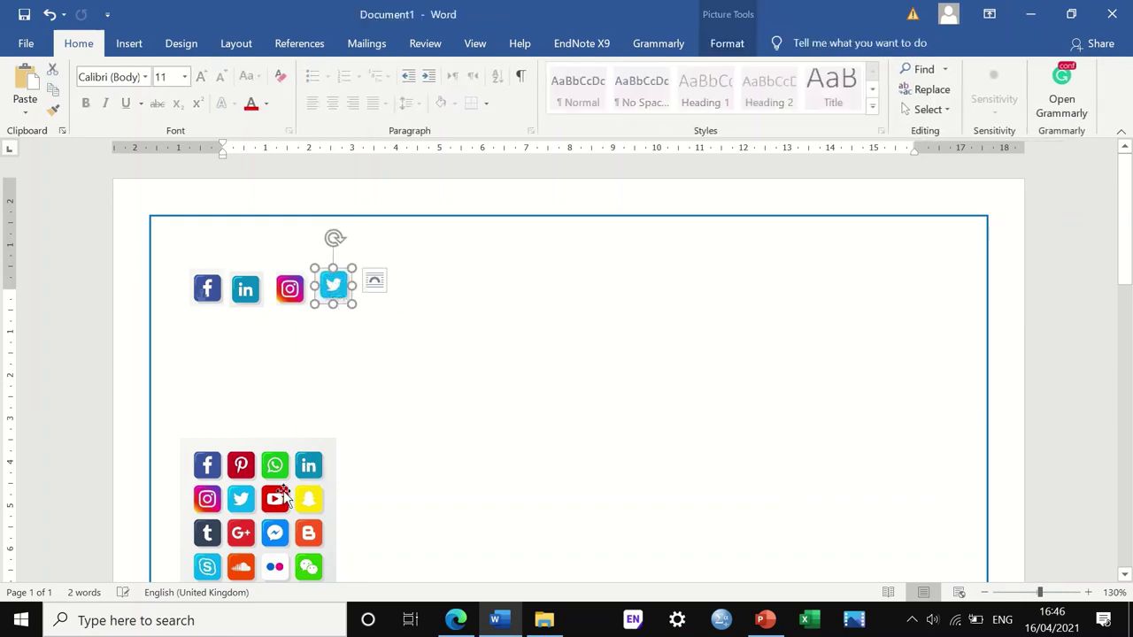
Move the remaining picture copy clear of the page's edge and crop it down to only its YouTube icon
drag(282, 503, 412, 453)
right_click(423, 475)
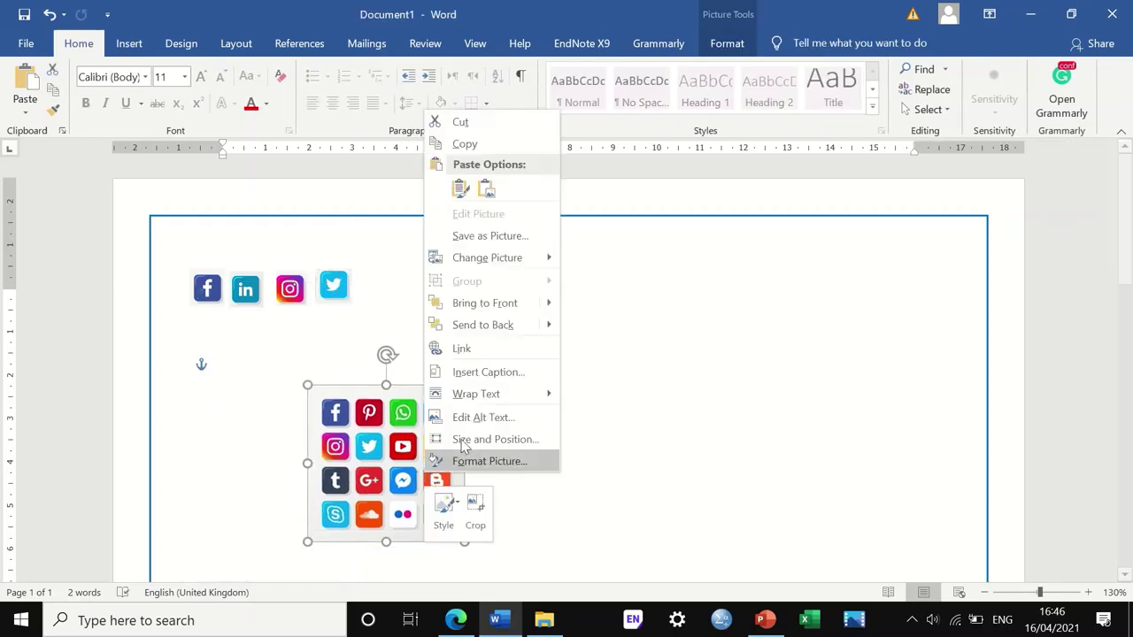
click(486, 521)
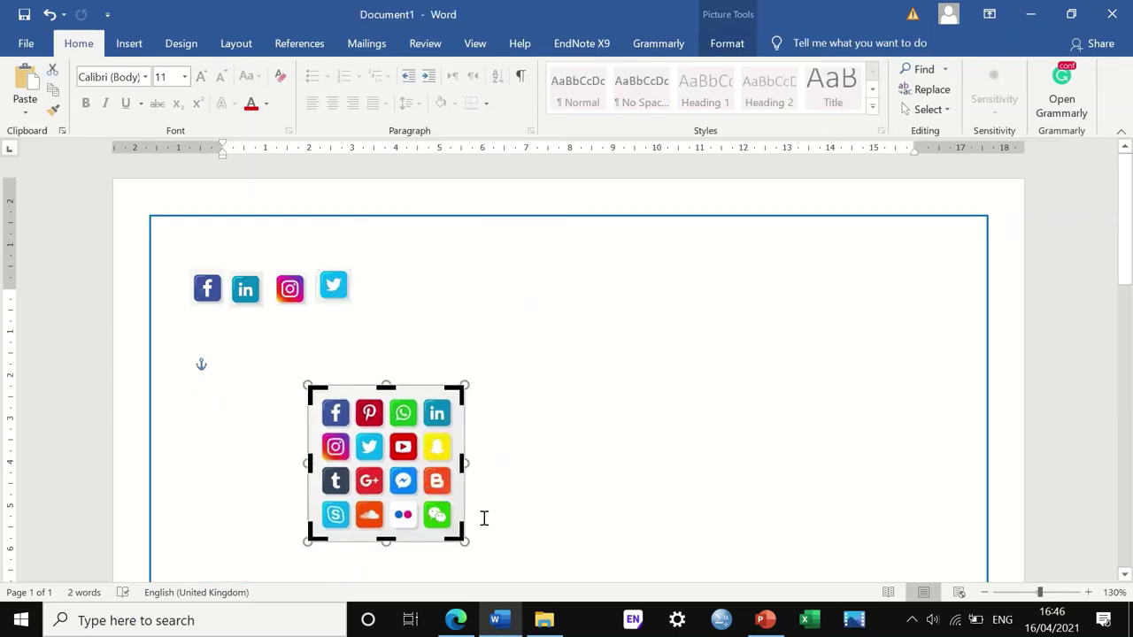
drag(464, 463, 406, 433)
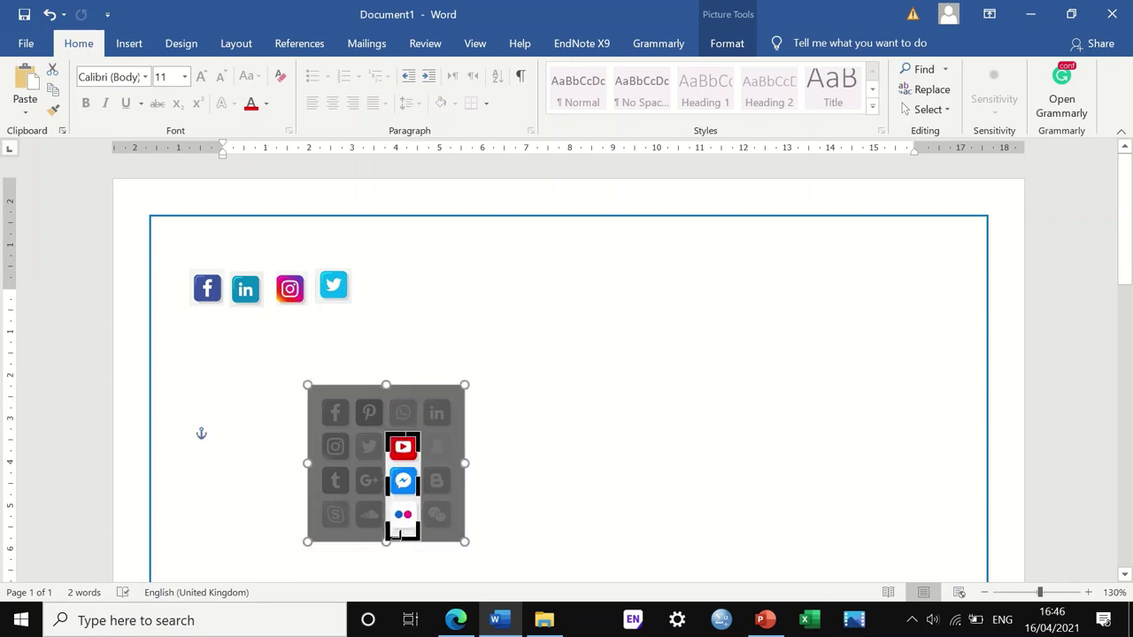
drag(396, 534, 414, 465)
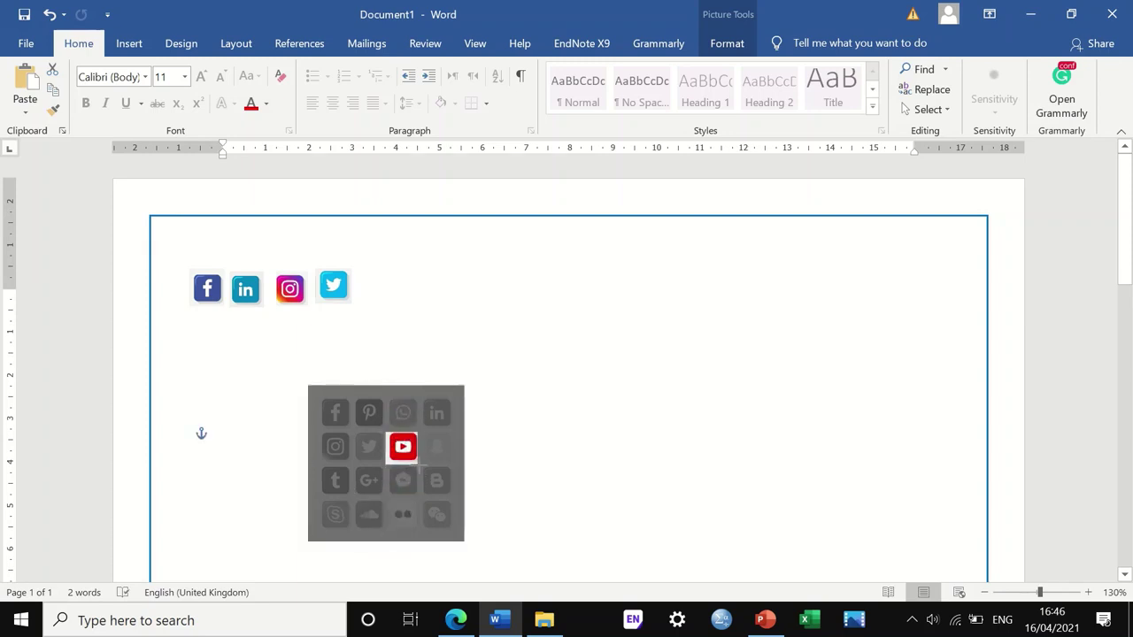
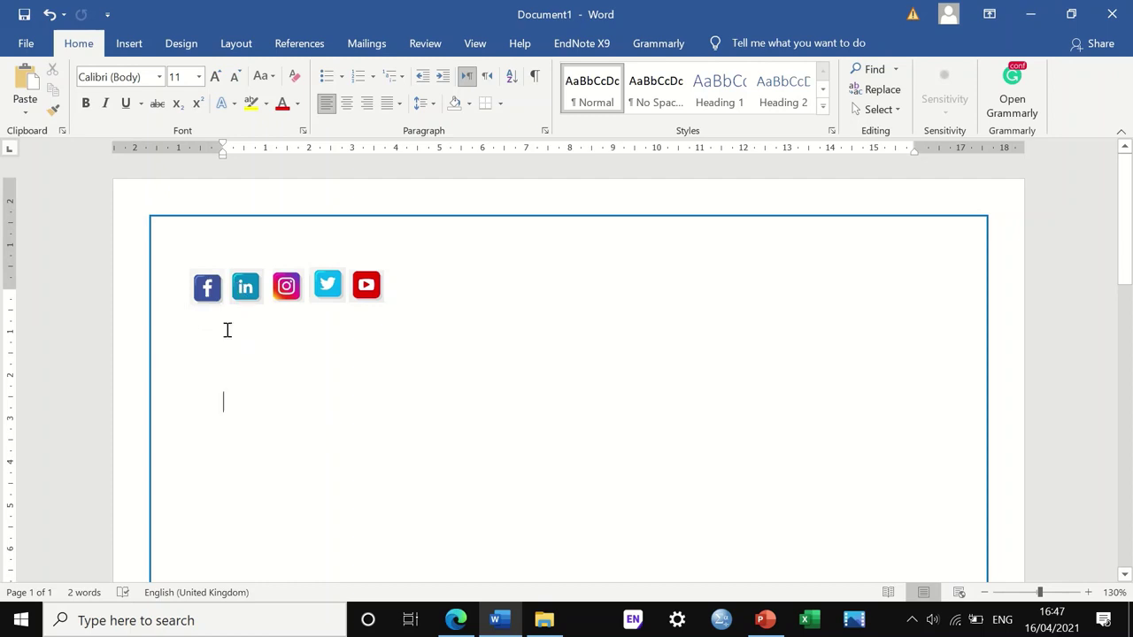
Select the Facebook icon, switch to a new Microsoft Edge window and open the Facebook site through a web search for "facebook"
click(206, 288)
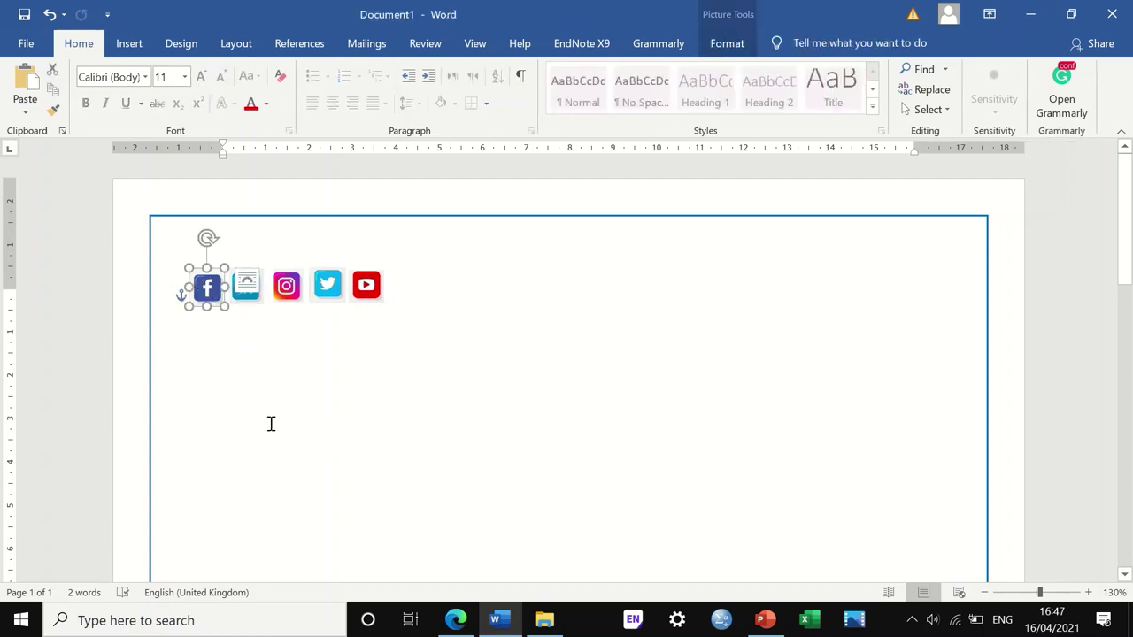
click(455, 621)
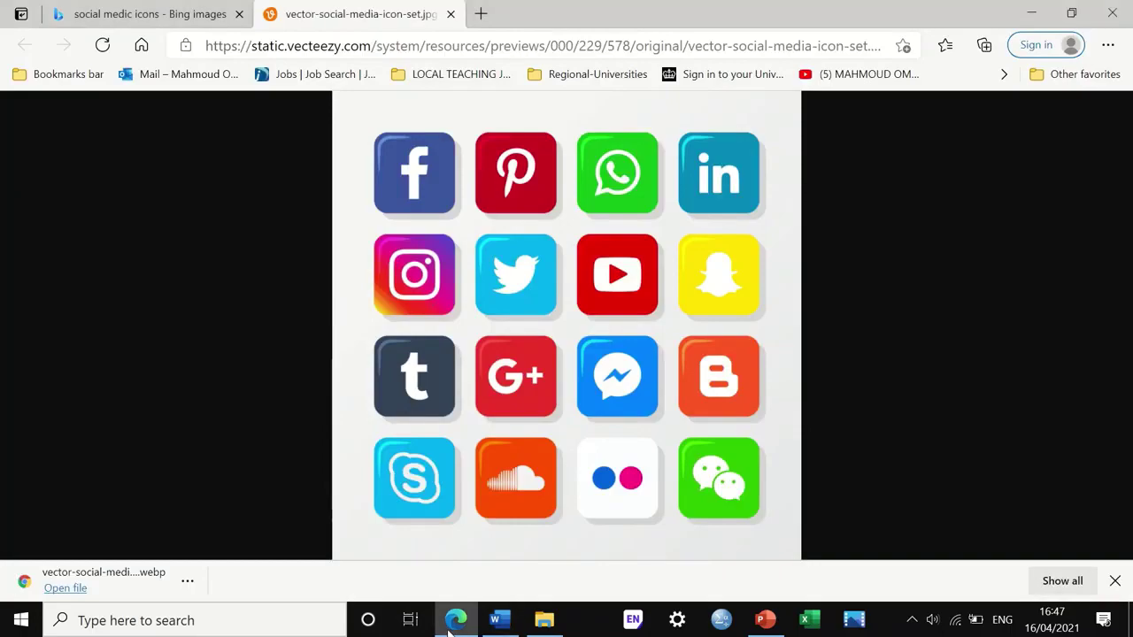
middle_click(454, 620)
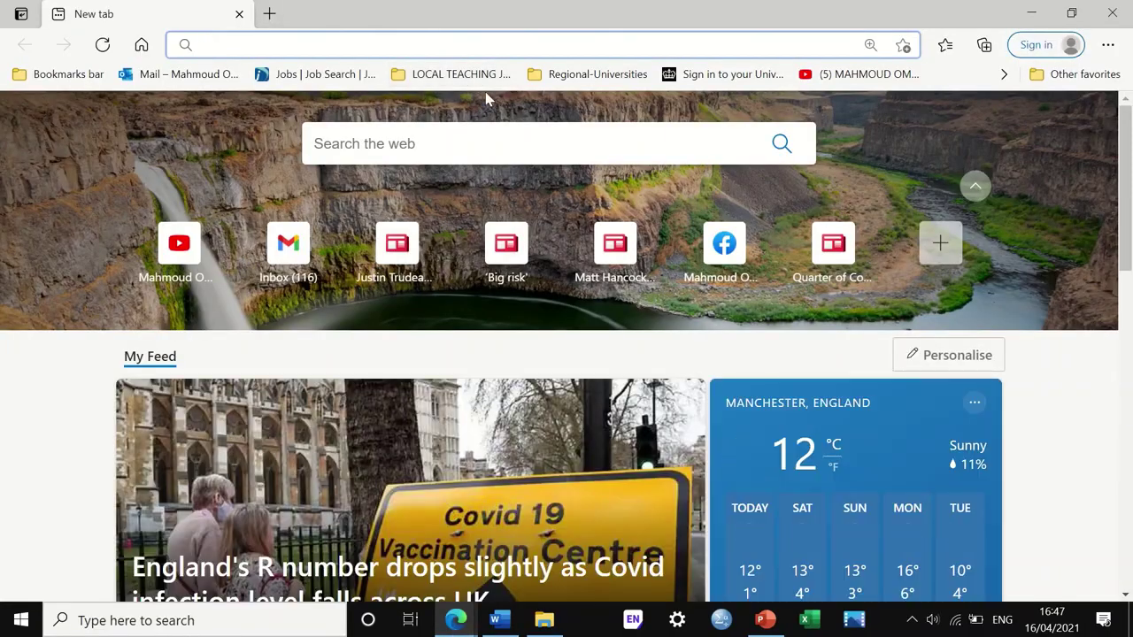
text(fa)
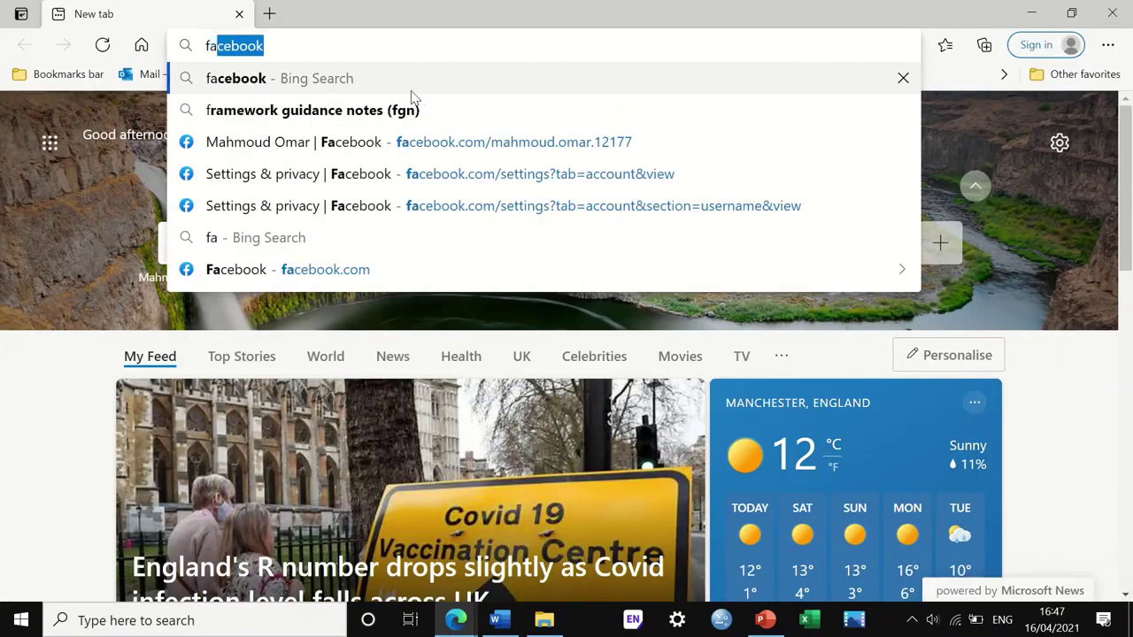
text(ceb)
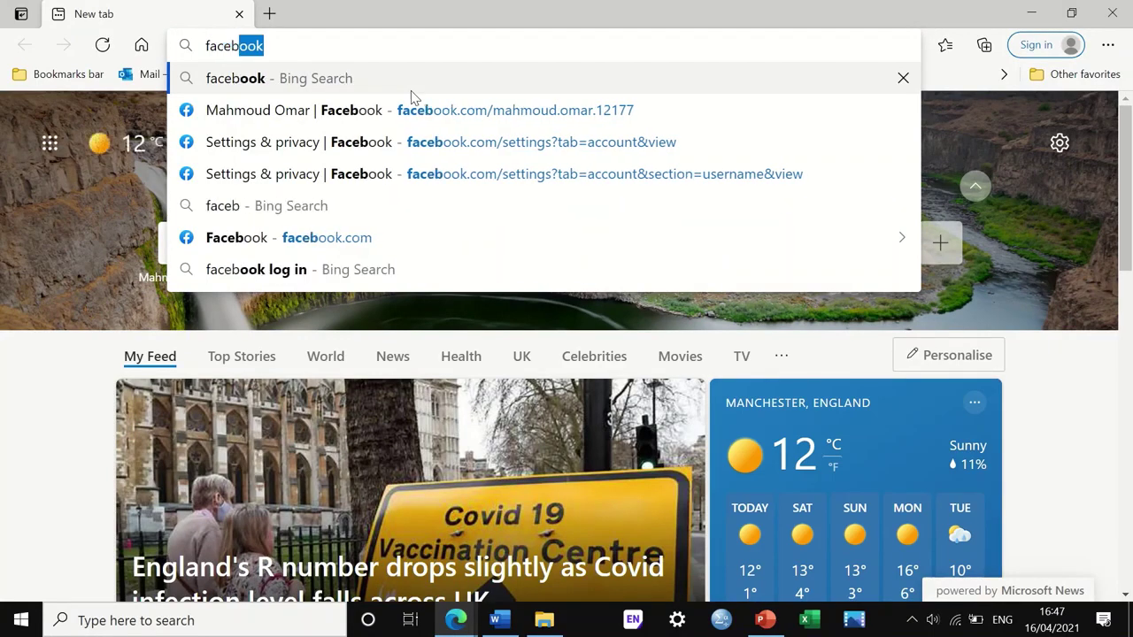
key(Return)
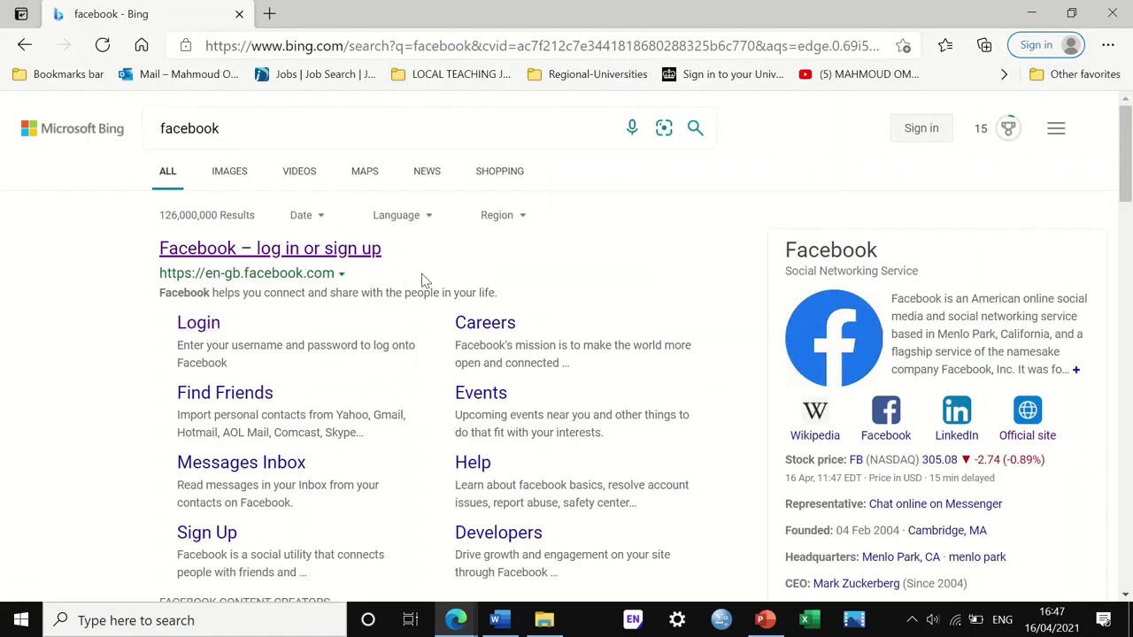
click(301, 248)
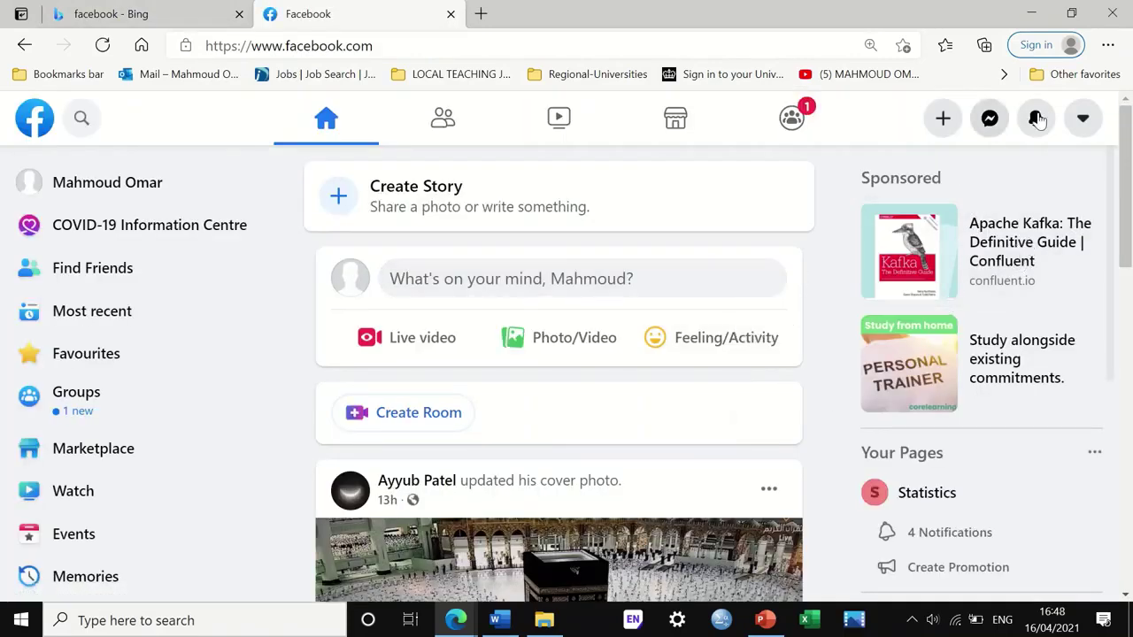
Open the account's own Facebook profile page and copy its web address
click(1084, 119)
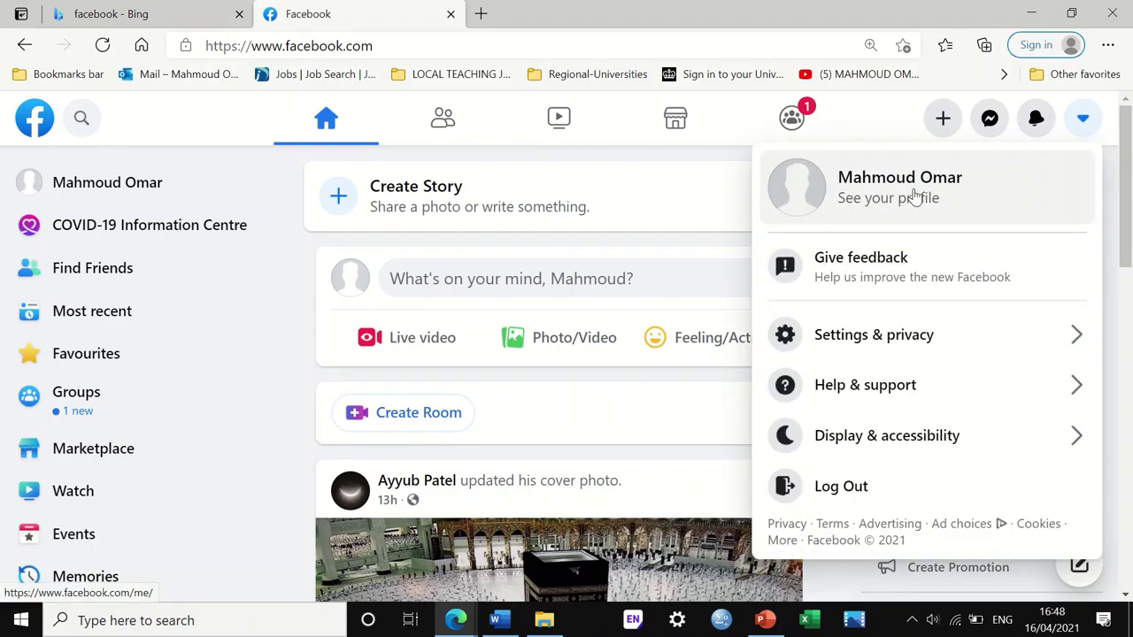
click(915, 197)
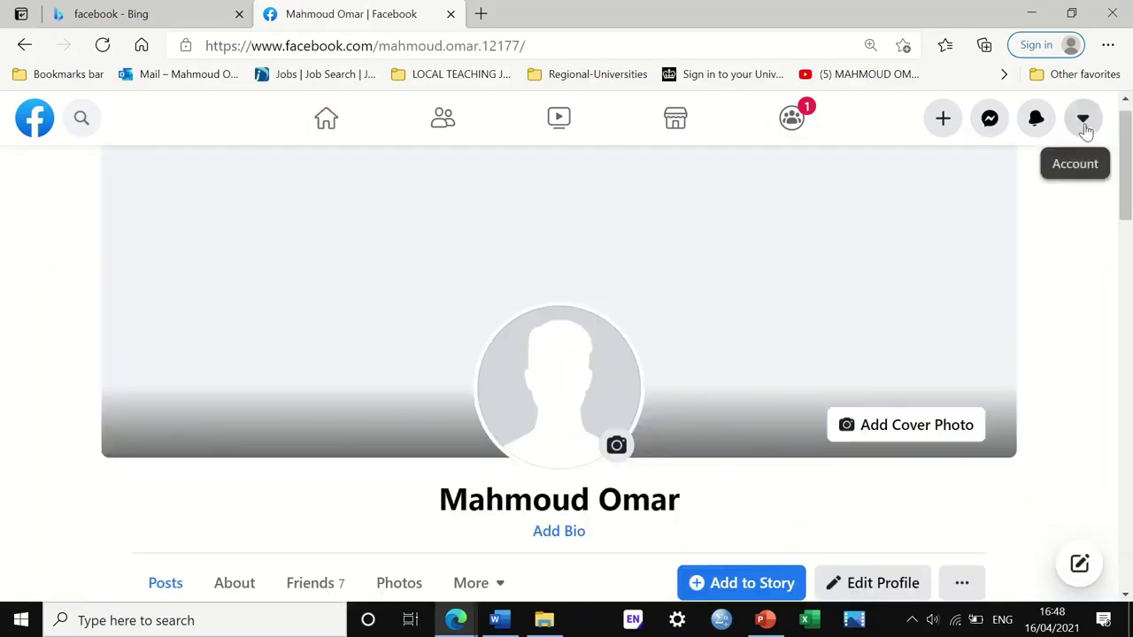
scroll(1053, 168, down, 2)
drag(535, 44, 203, 44)
key(ctrl+c)
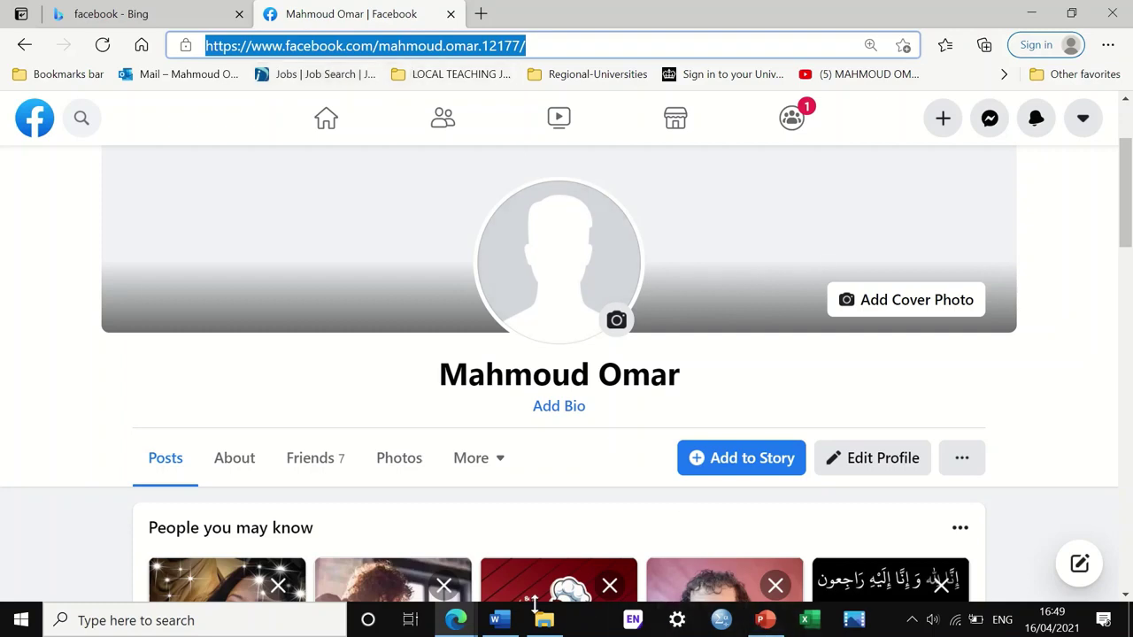
Switch back to Word and hyperlink the Facebook icon to the copied profile address
click(497, 620)
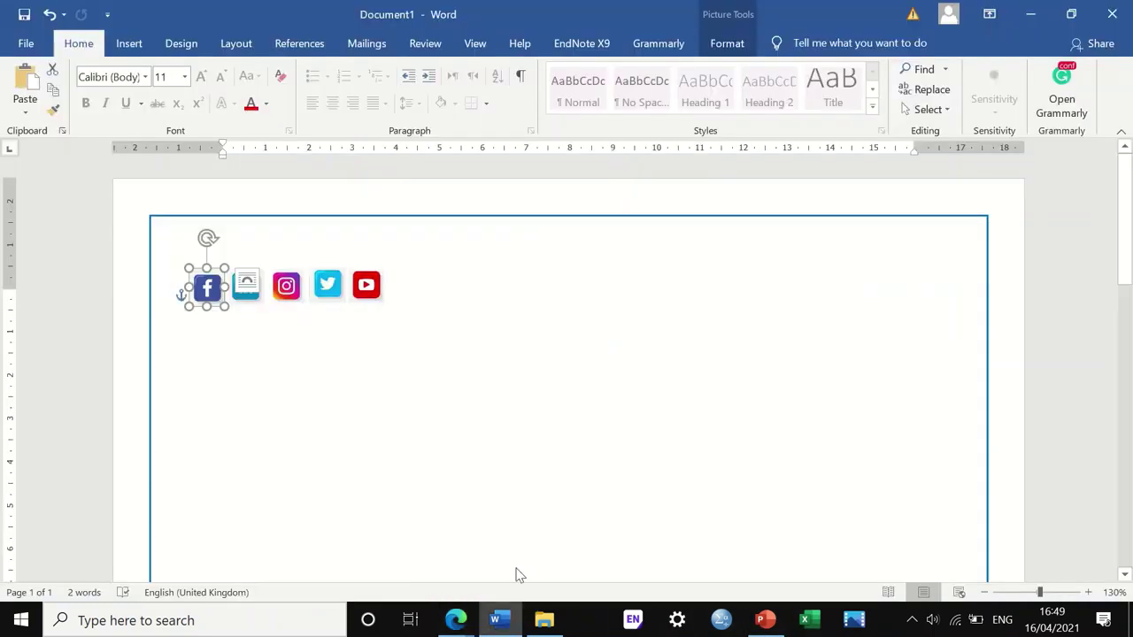
right_click(209, 293)
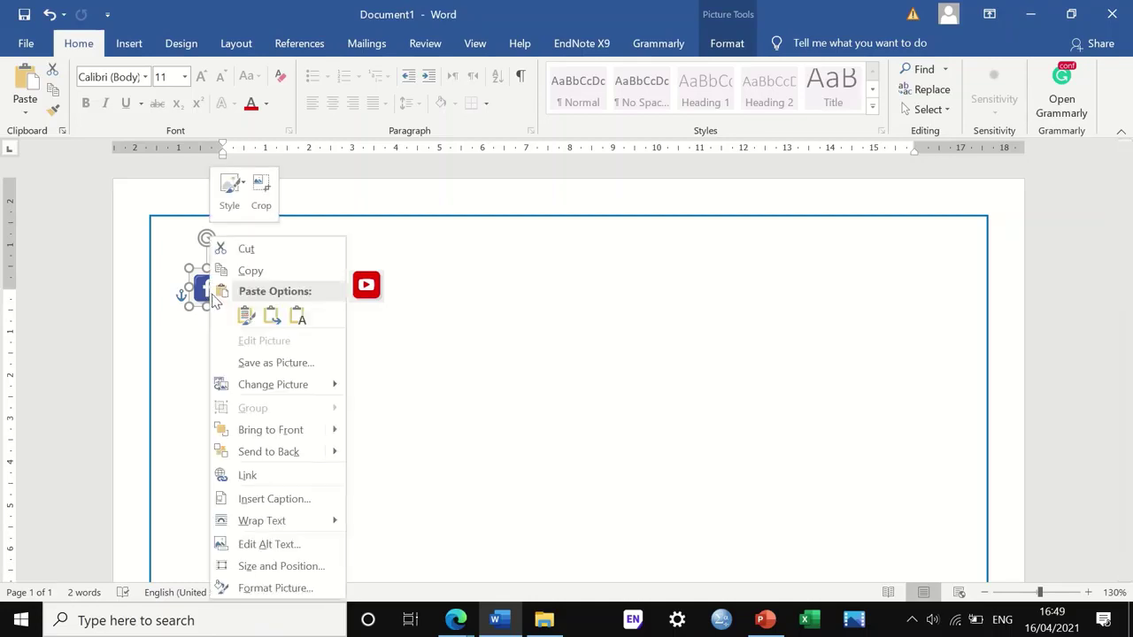
click(247, 478)
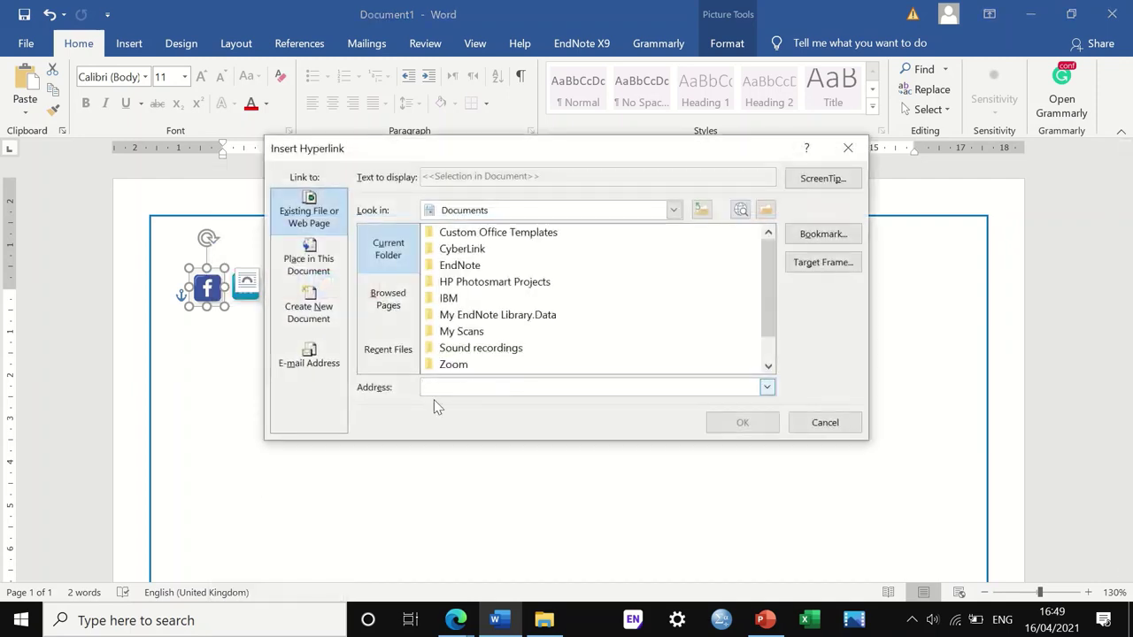
key(ctrl+v)
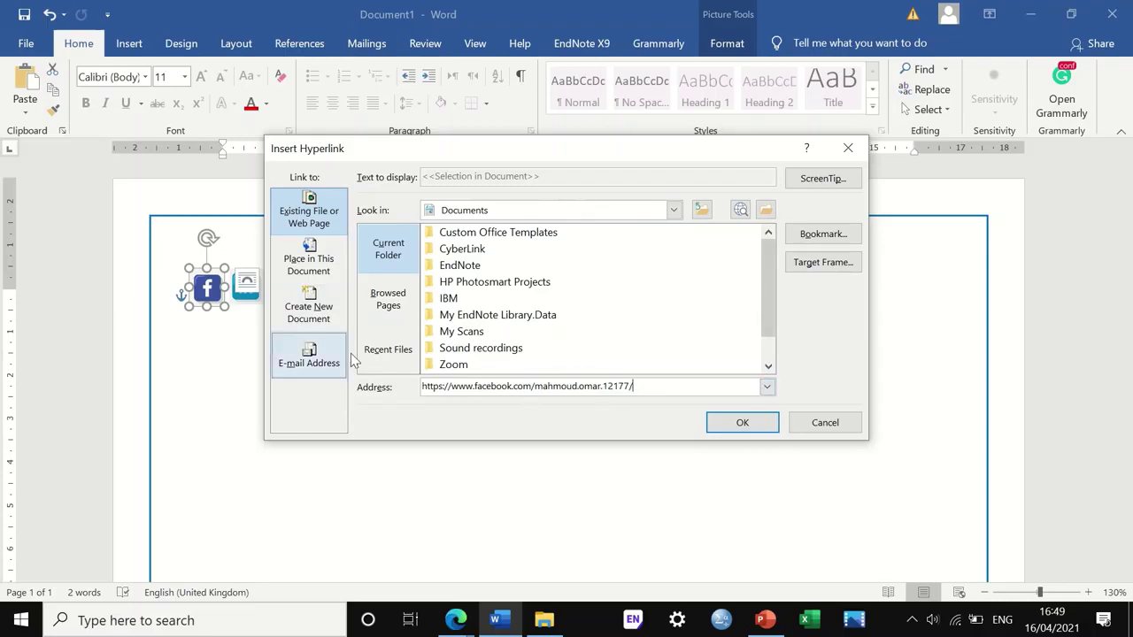
click(738, 422)
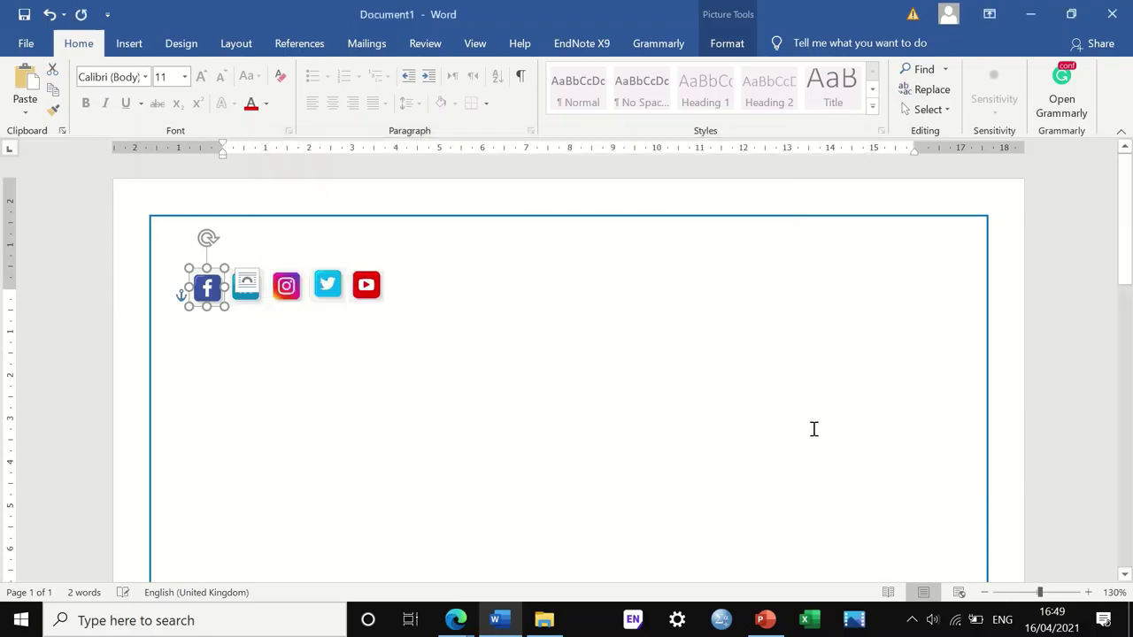
Deselect the Facebook icon, follow its hyperlink to test it, and close the Facebook and search pages in the browser
click(372, 388)
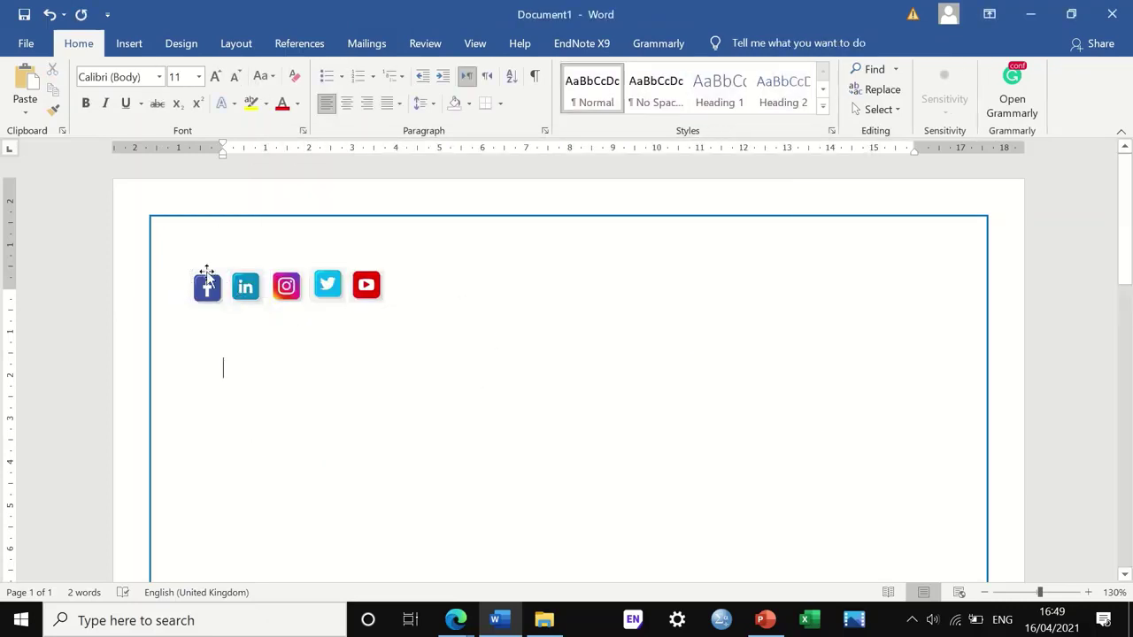
mouse_move(209, 293)
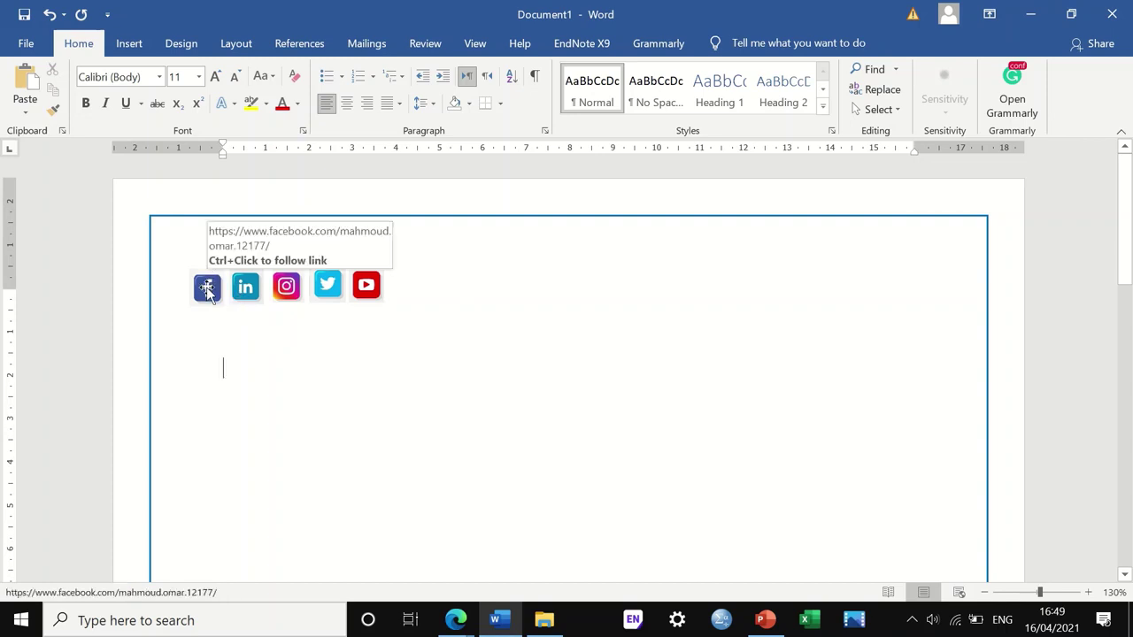
click(206, 289)
key(Escape)
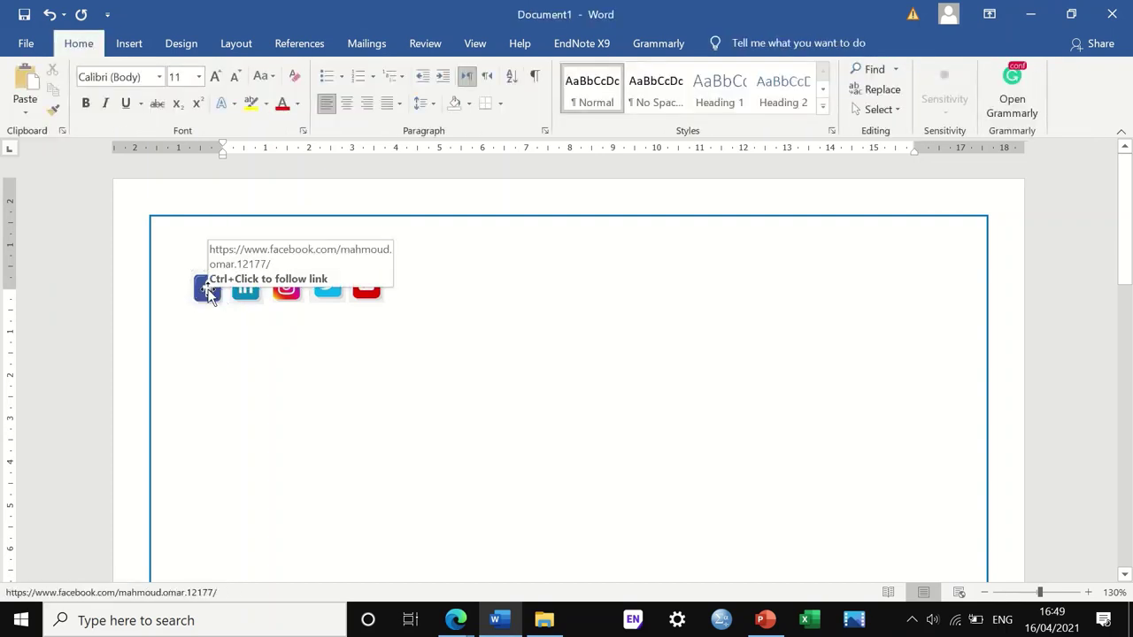
ctrl+click(209, 301)
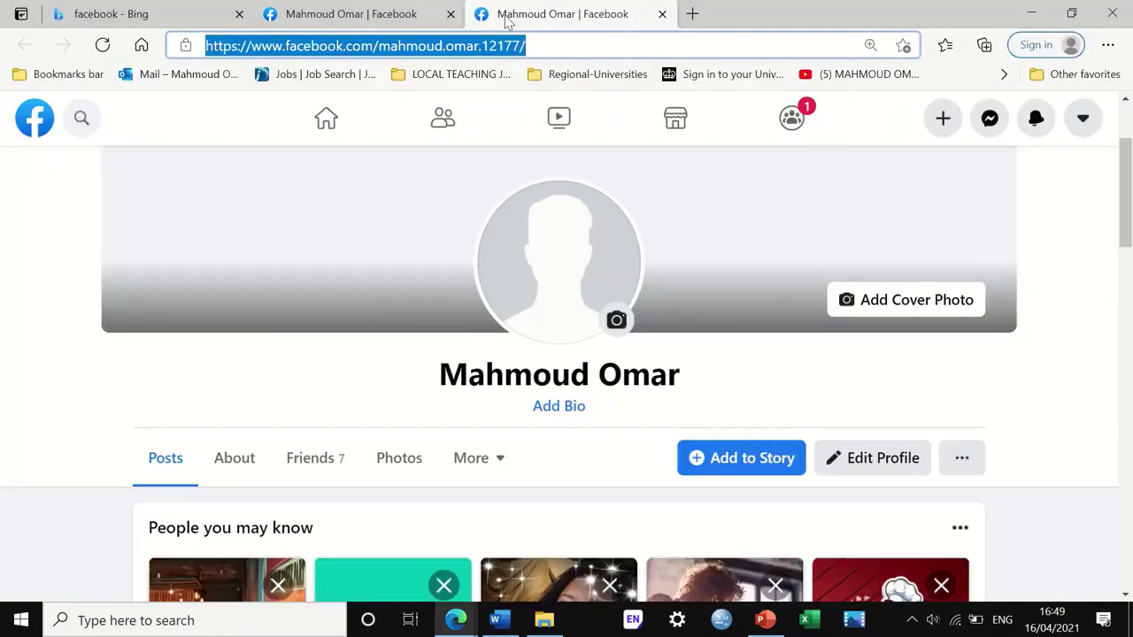
click(661, 14)
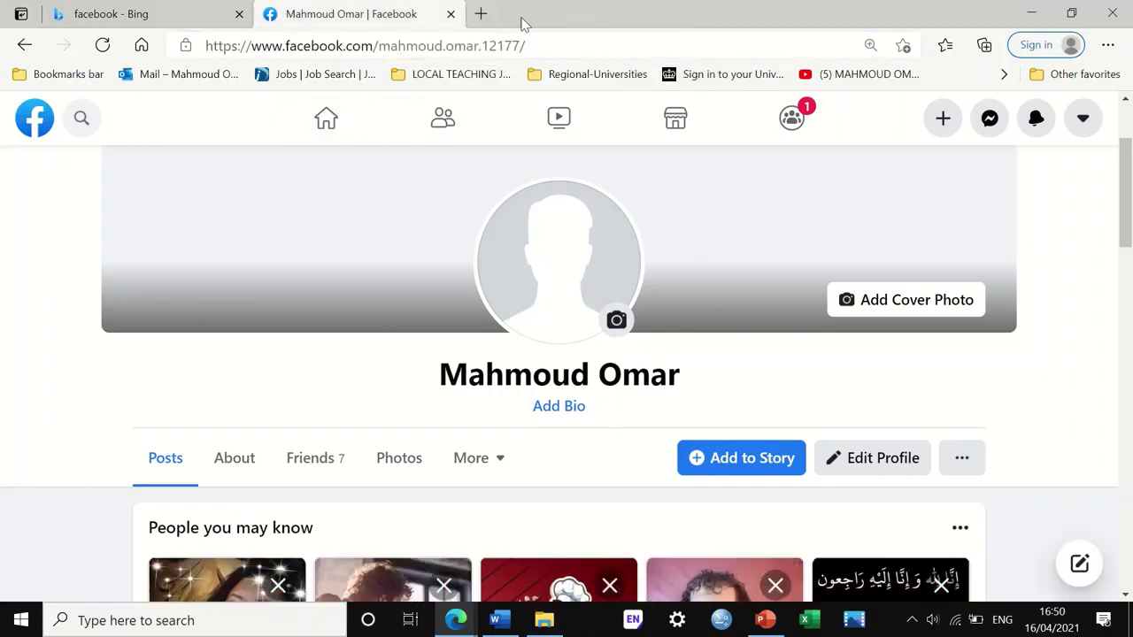
click(451, 13)
click(239, 13)
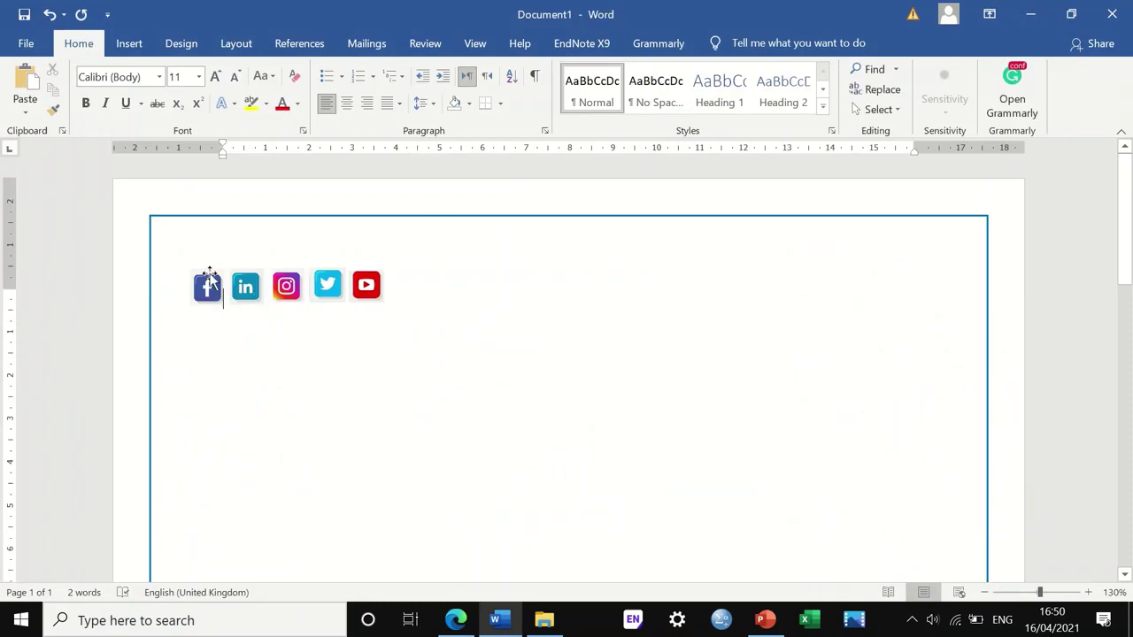
Test the Facebook icon's hyperlink again, close the Facebook and icon-set image pages, and return to the Word document
mouse_move(209, 299)
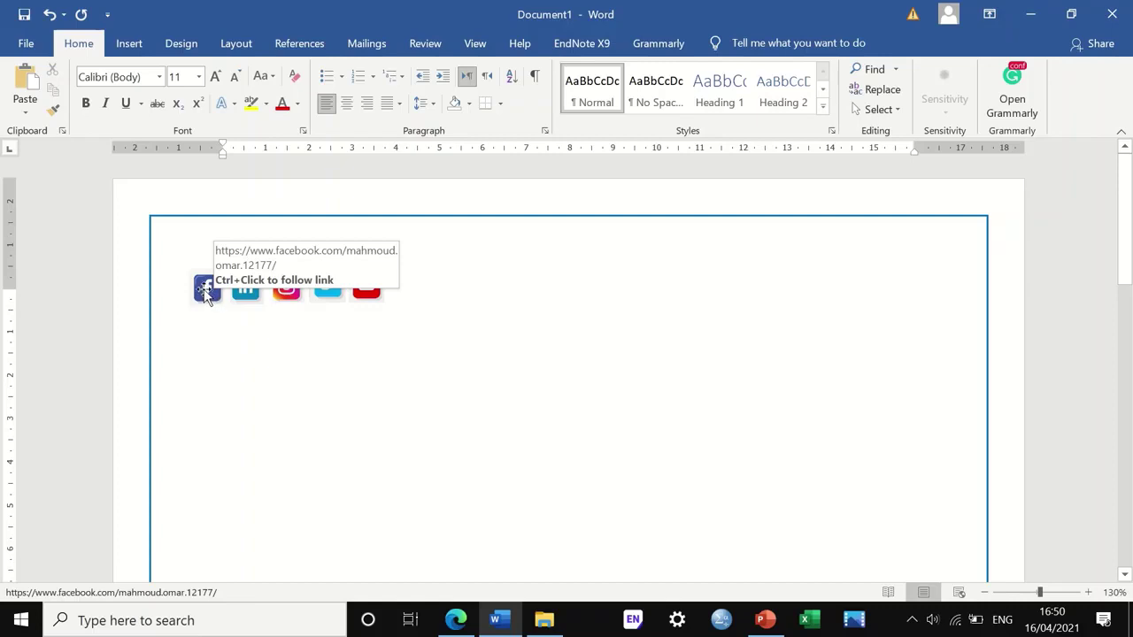
ctrl+click(206, 295)
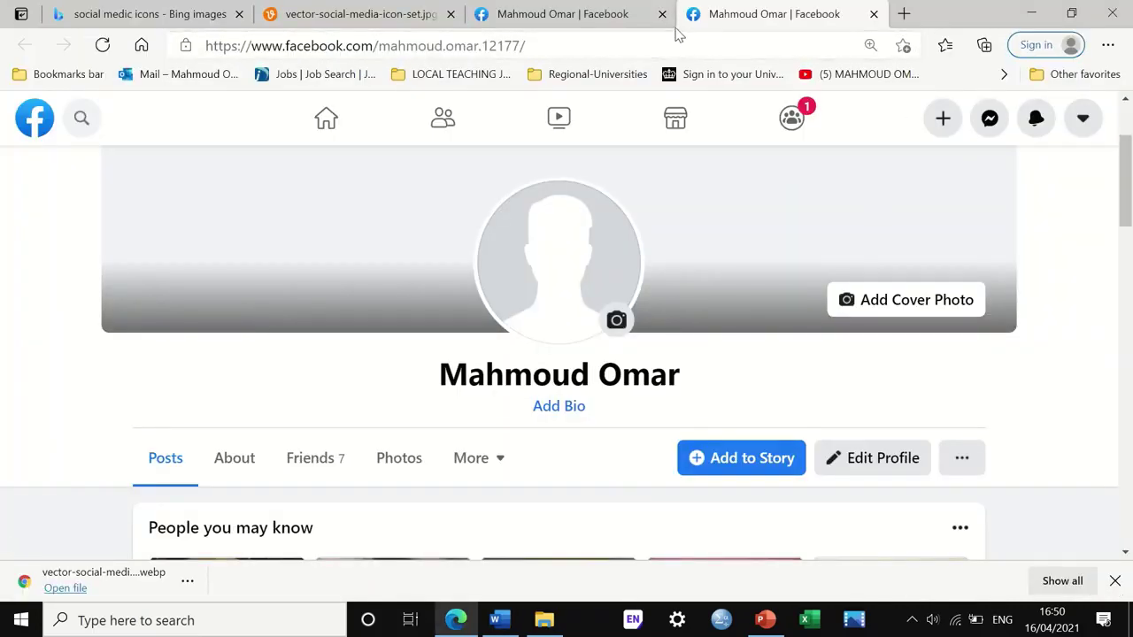
click(662, 13)
click(662, 14)
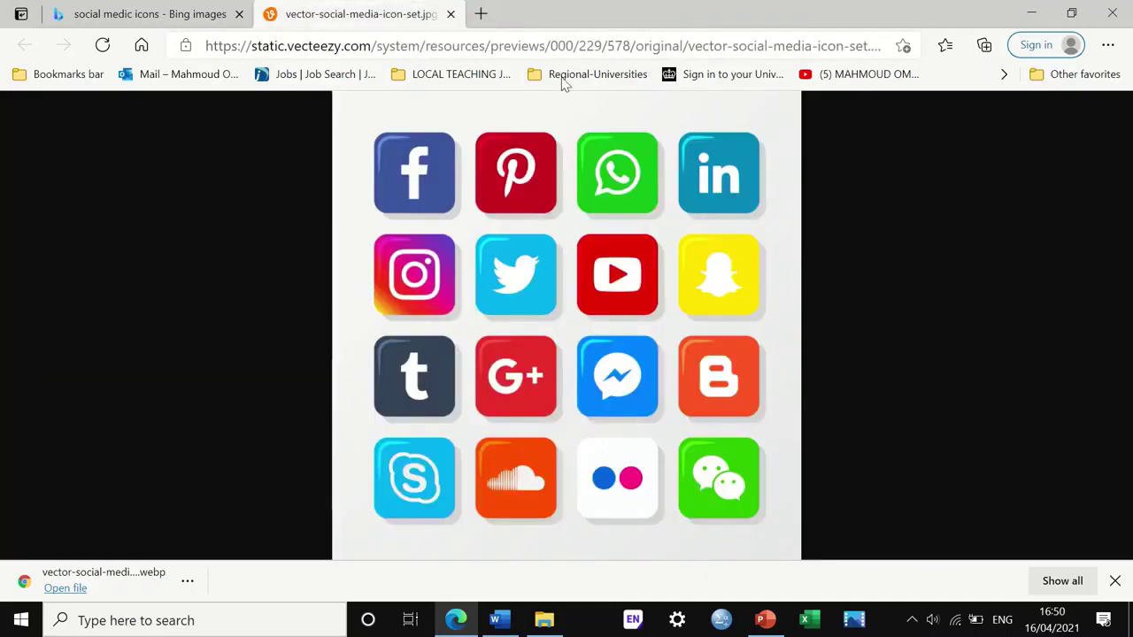
click(450, 14)
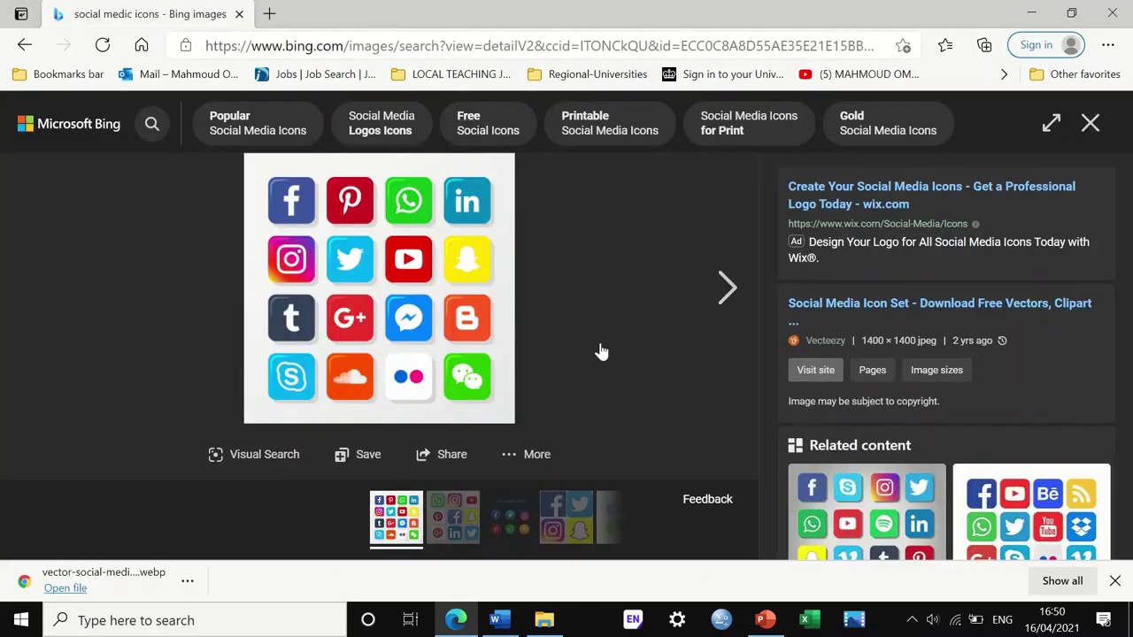
click(1032, 13)
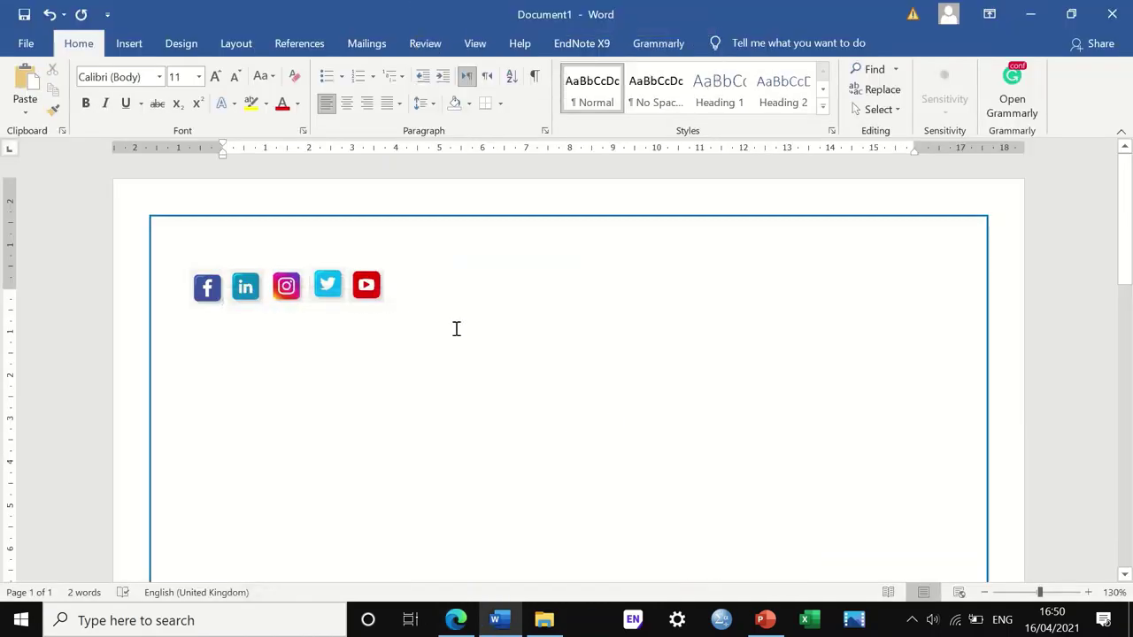
Select the LinkedIn icon, close the old image search window, and open LinkedIn in a new Microsoft Edge window through a web search for "linkedin"
click(248, 289)
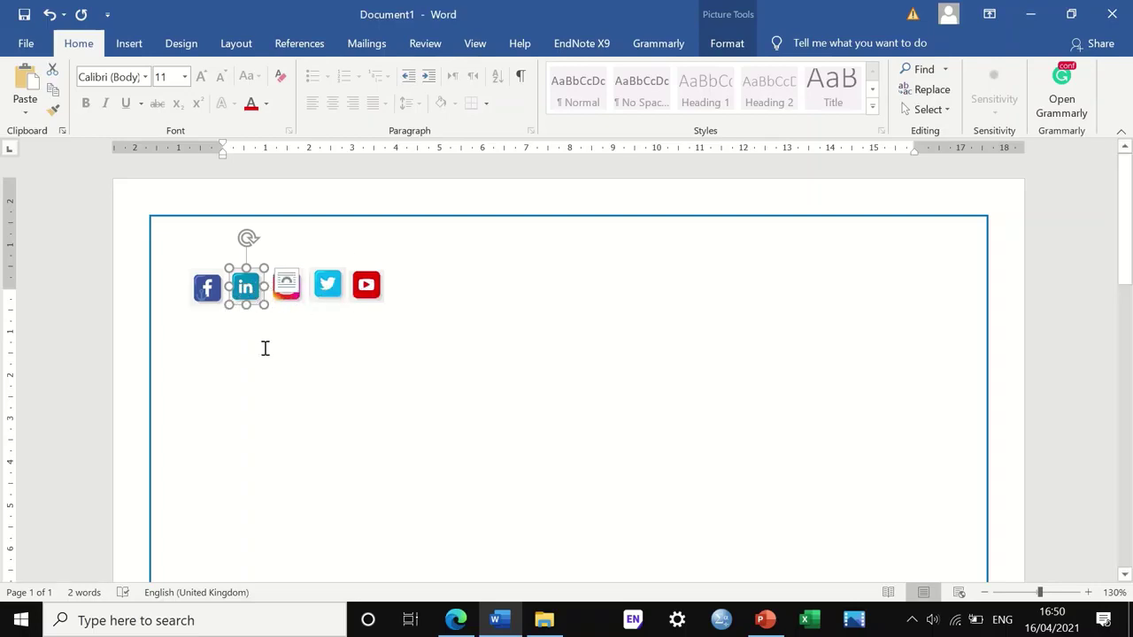
click(456, 619)
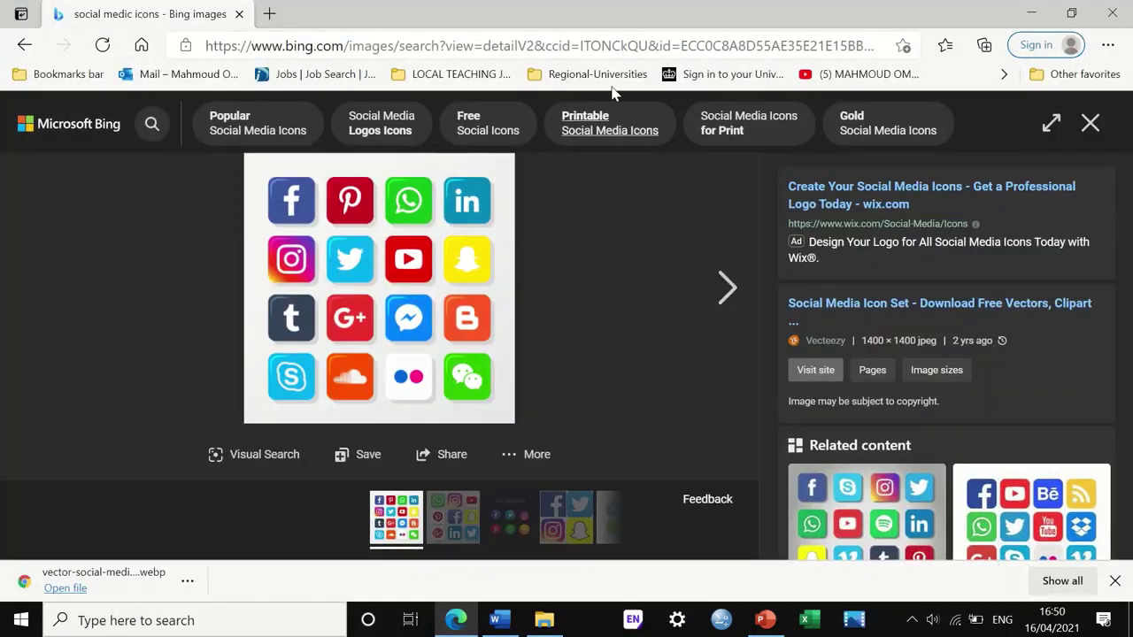
click(1112, 13)
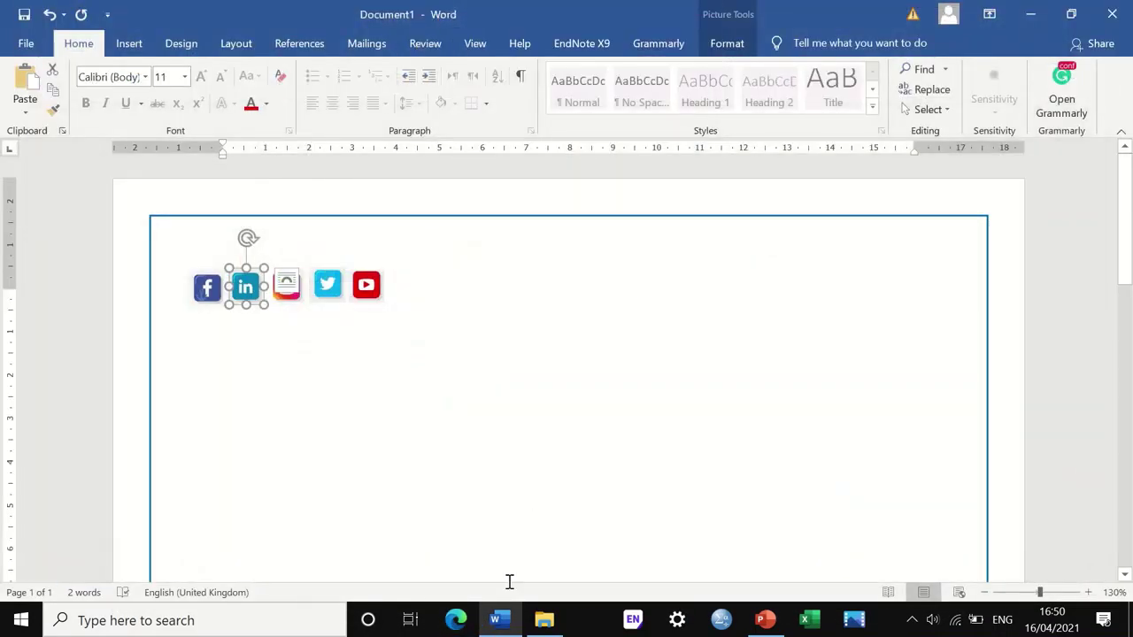
click(456, 620)
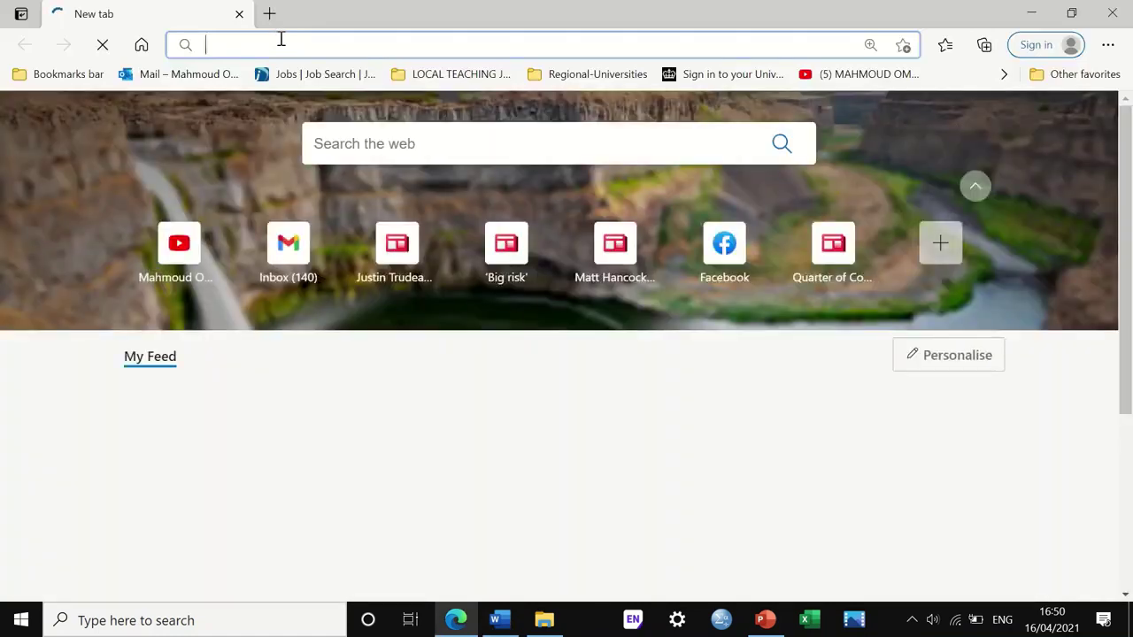
click(281, 44)
text(linkedin)
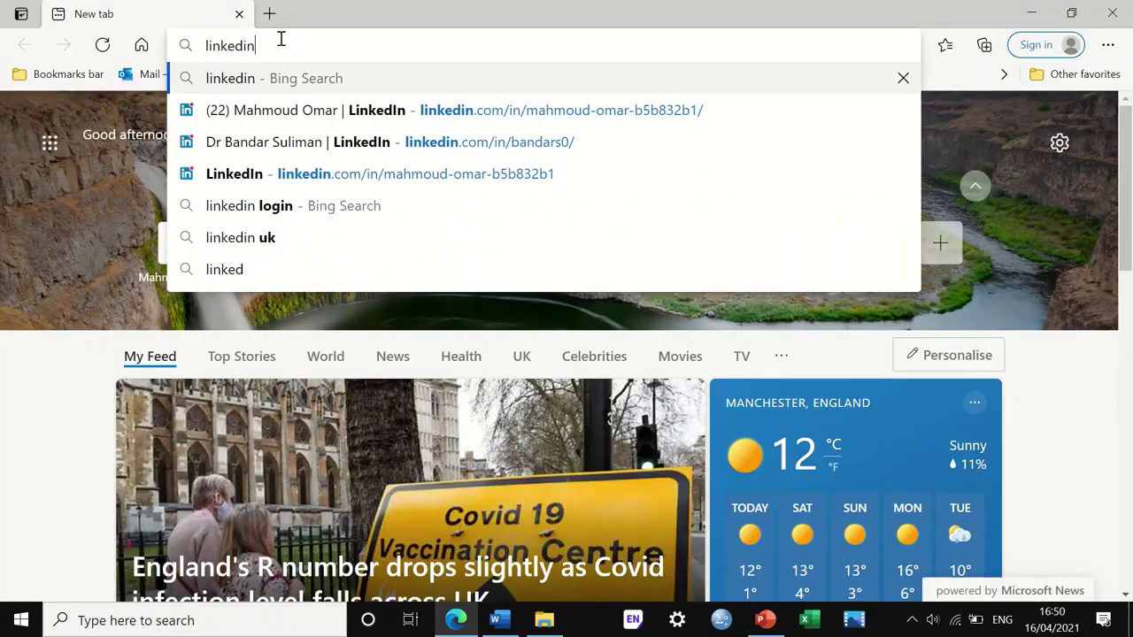
key(Return)
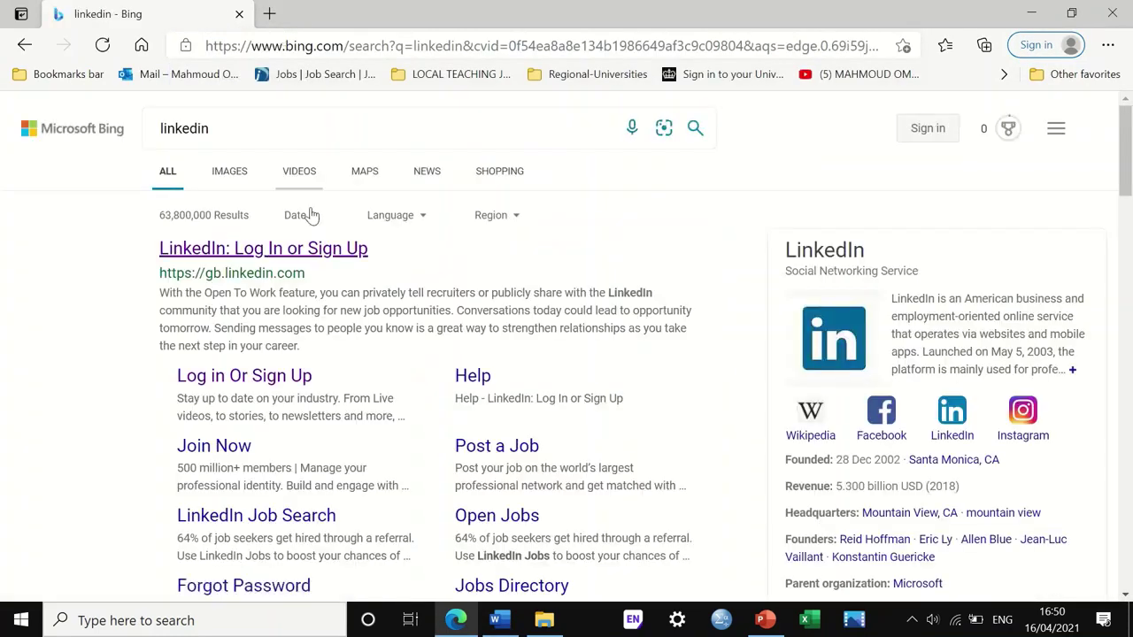
click(314, 250)
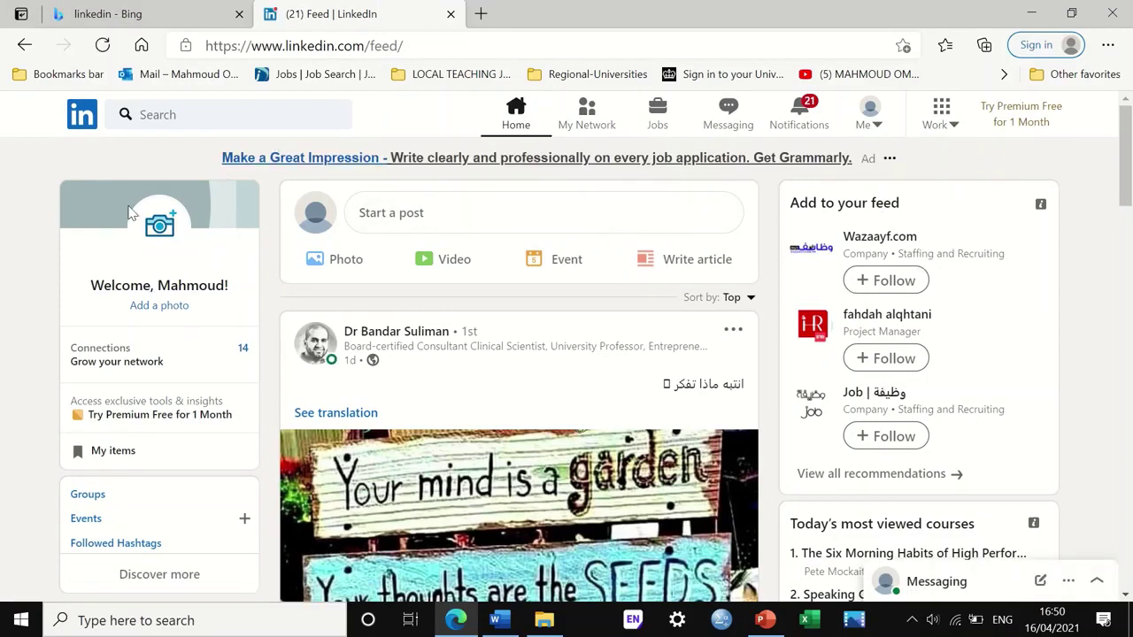
Open the account's own LinkedIn profile page and copy its web address
click(879, 126)
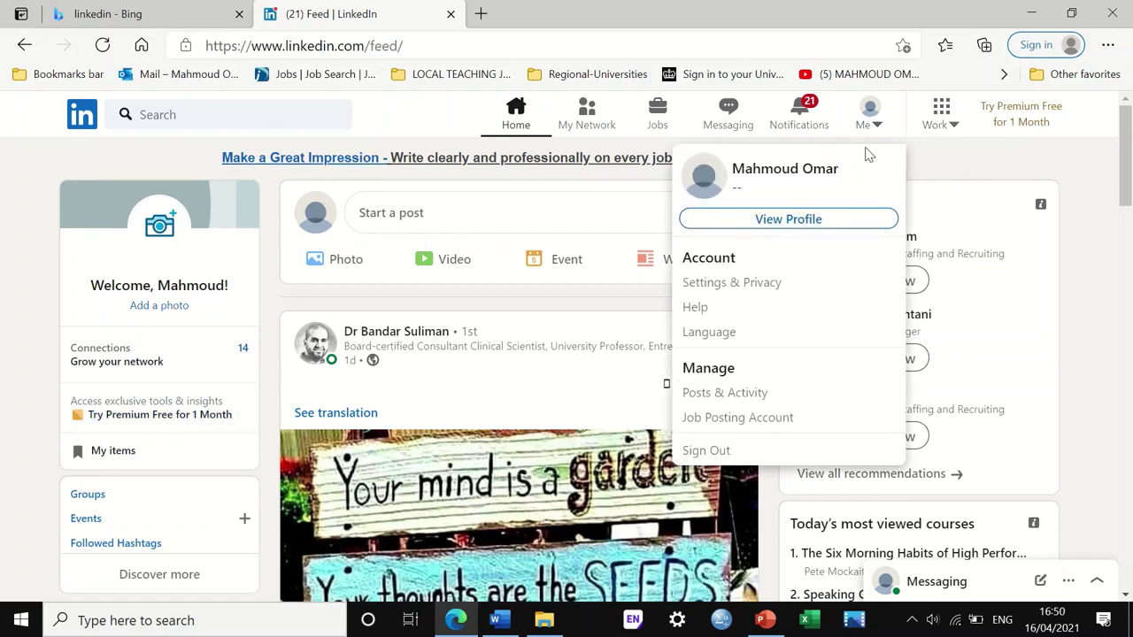
click(784, 219)
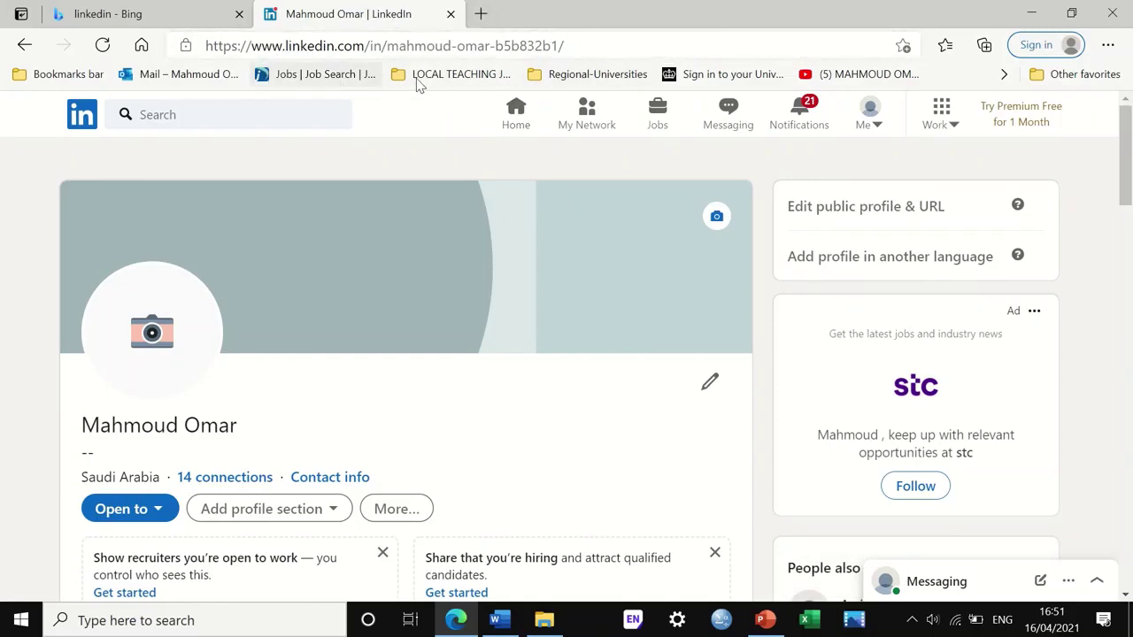
click(574, 46)
key(ctrl+c)
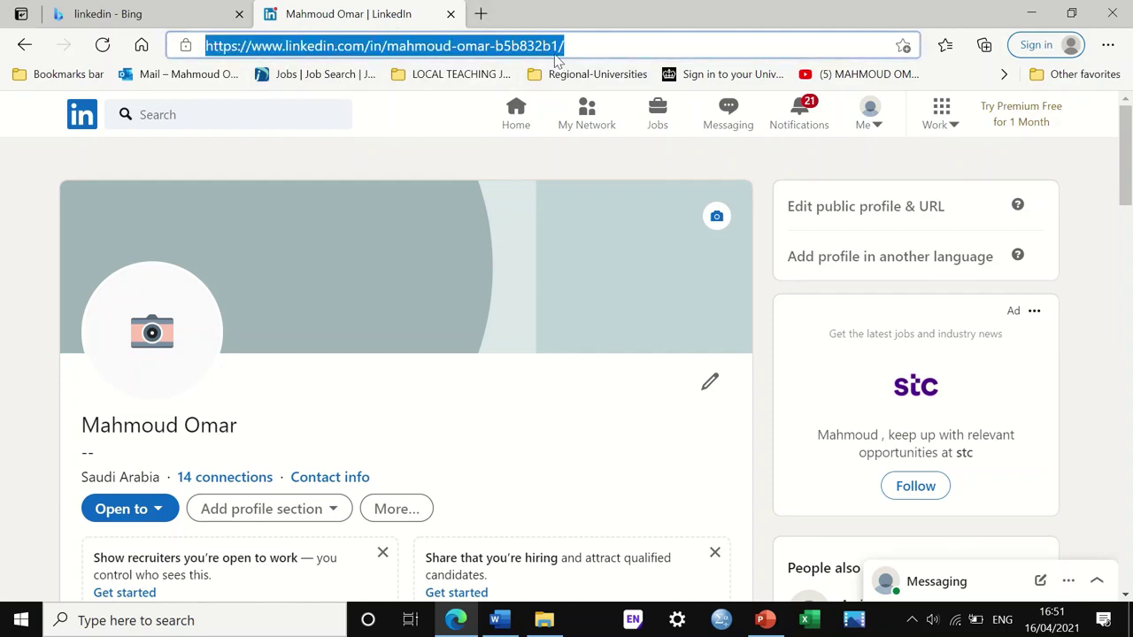
Switch back to Word and hyperlink the LinkedIn icon to the copied profile address
click(500, 621)
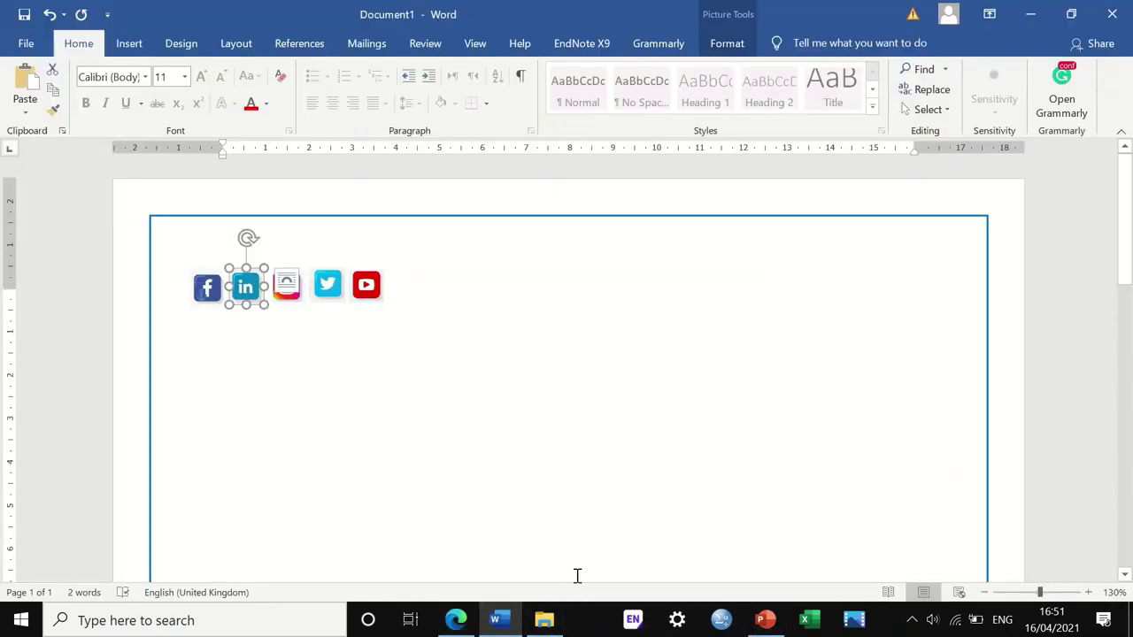
right_click(250, 288)
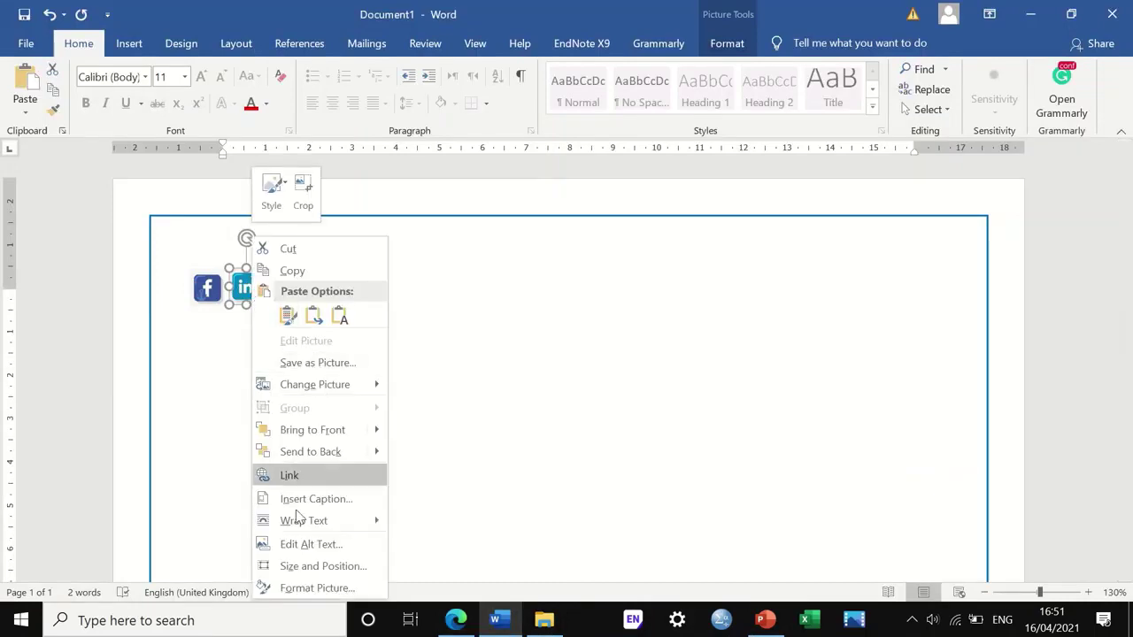
click(303, 475)
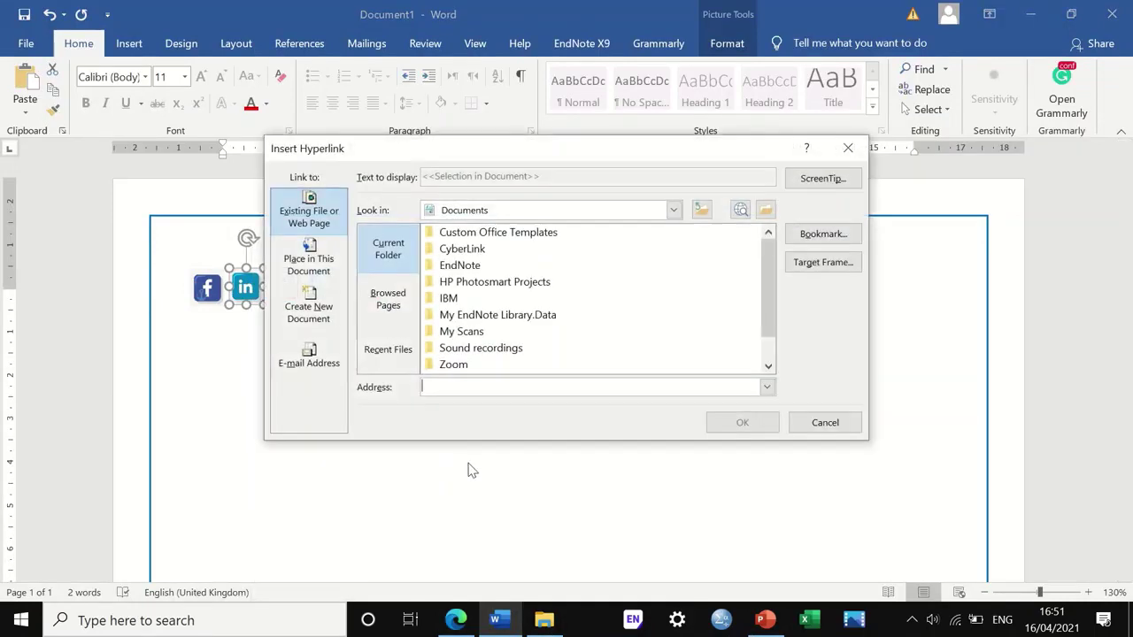
key(ctrl+v)
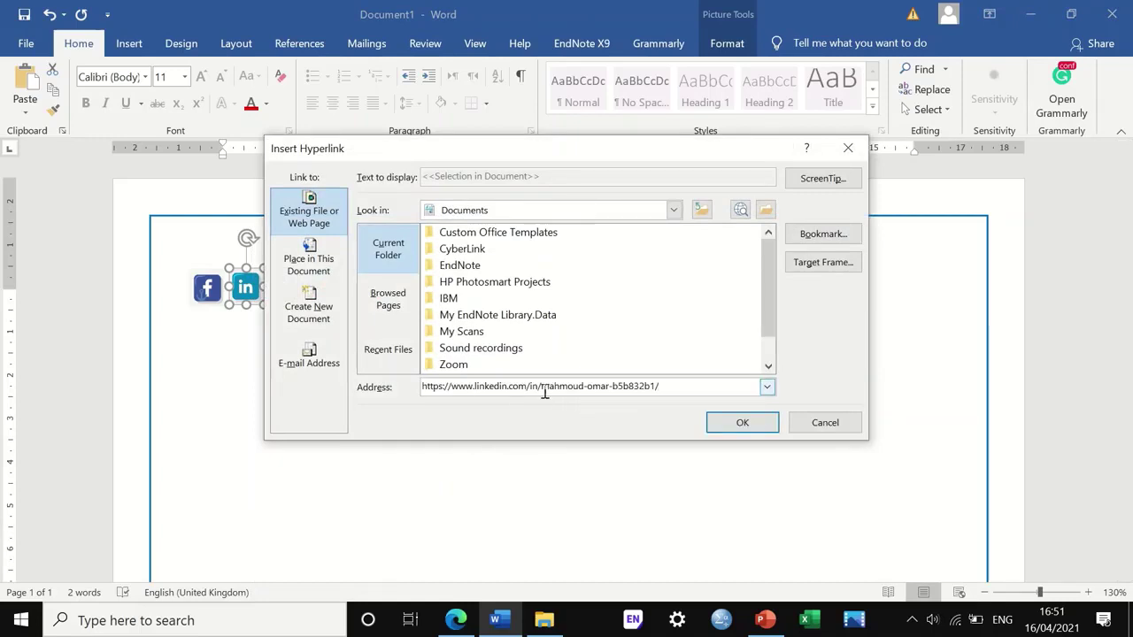
click(742, 422)
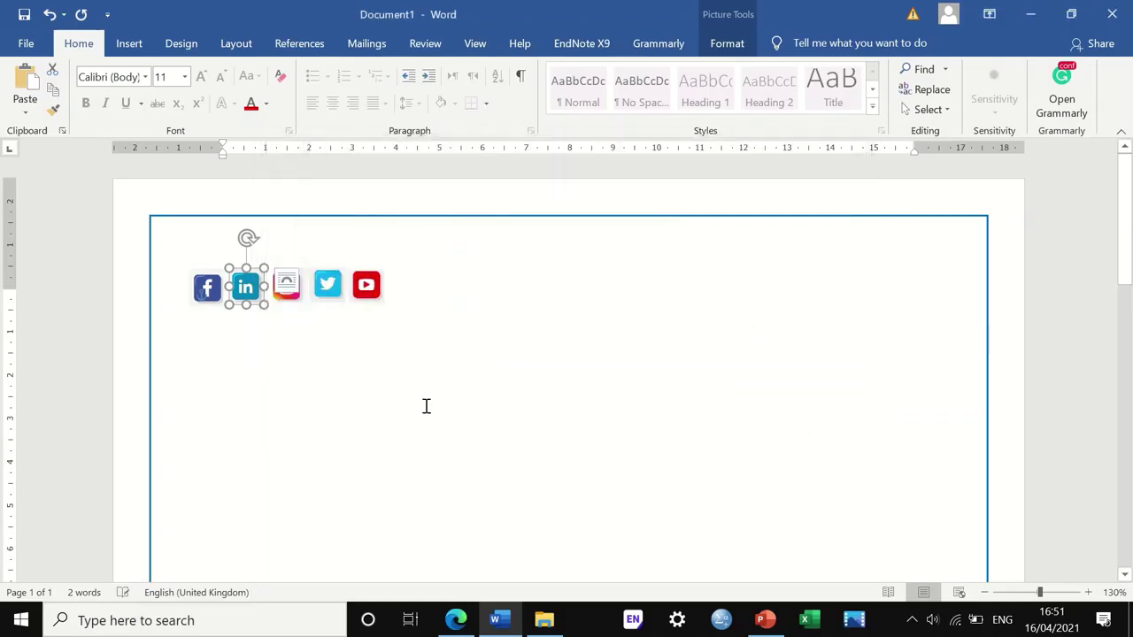
click(429, 433)
Close the LinkedIn browser window, follow the LinkedIn icon's hyperlink to test it, and return to Word
click(456, 620)
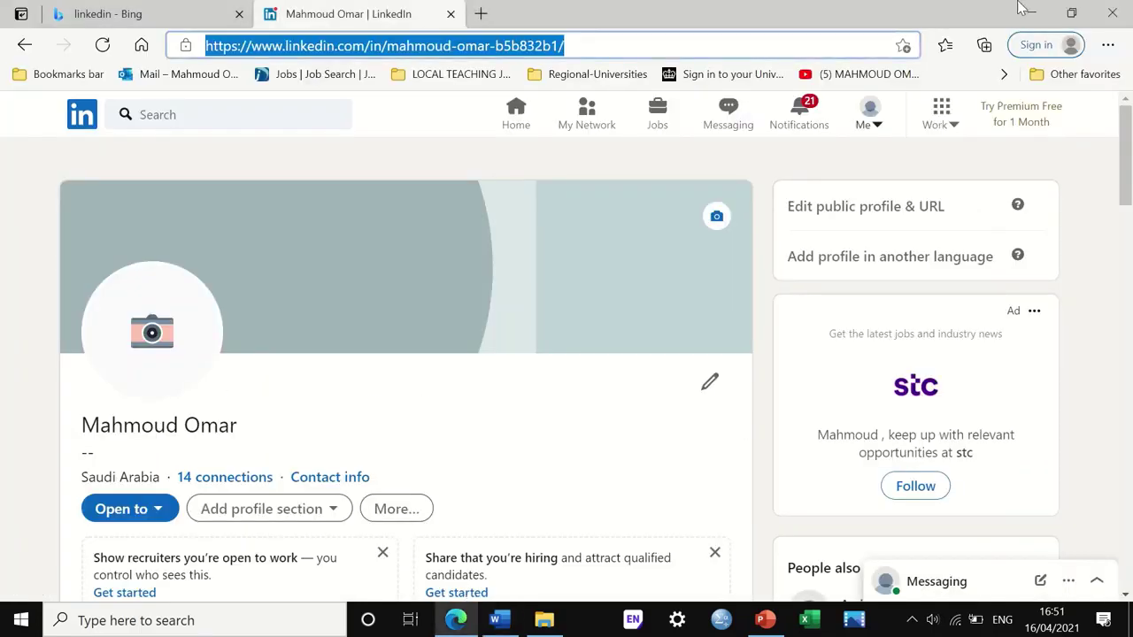
click(1113, 13)
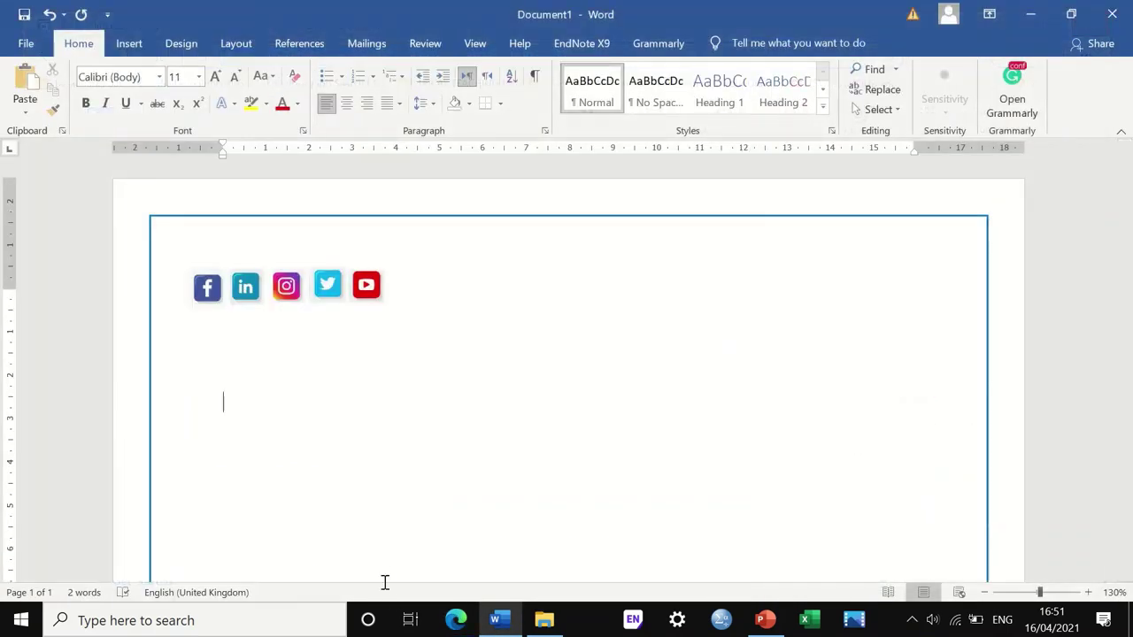
ctrl+click(251, 295)
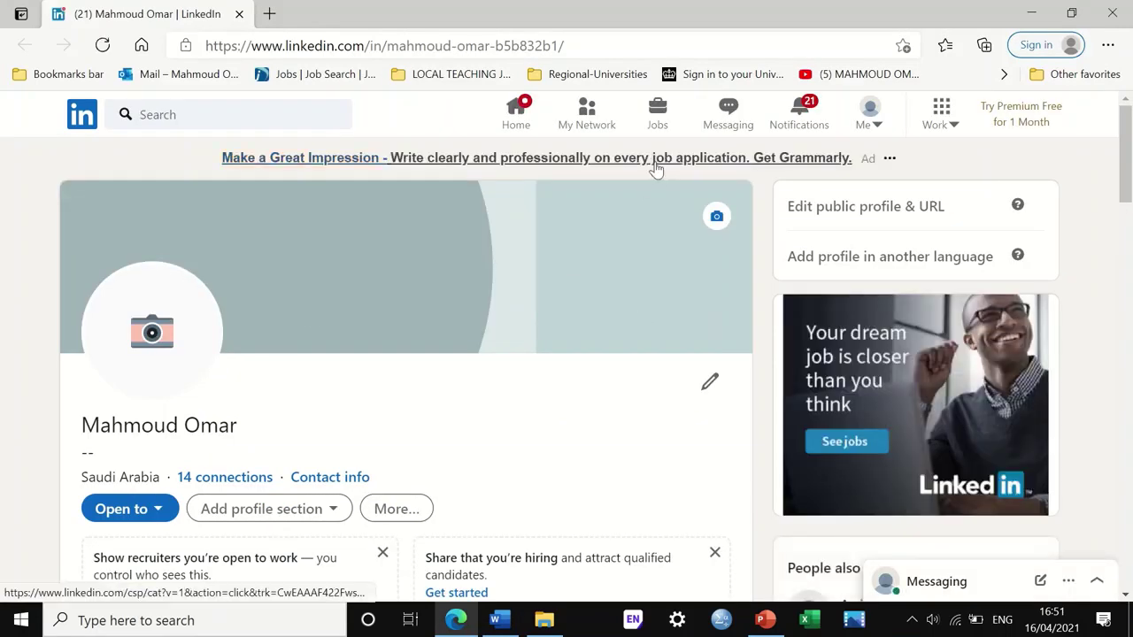
click(501, 620)
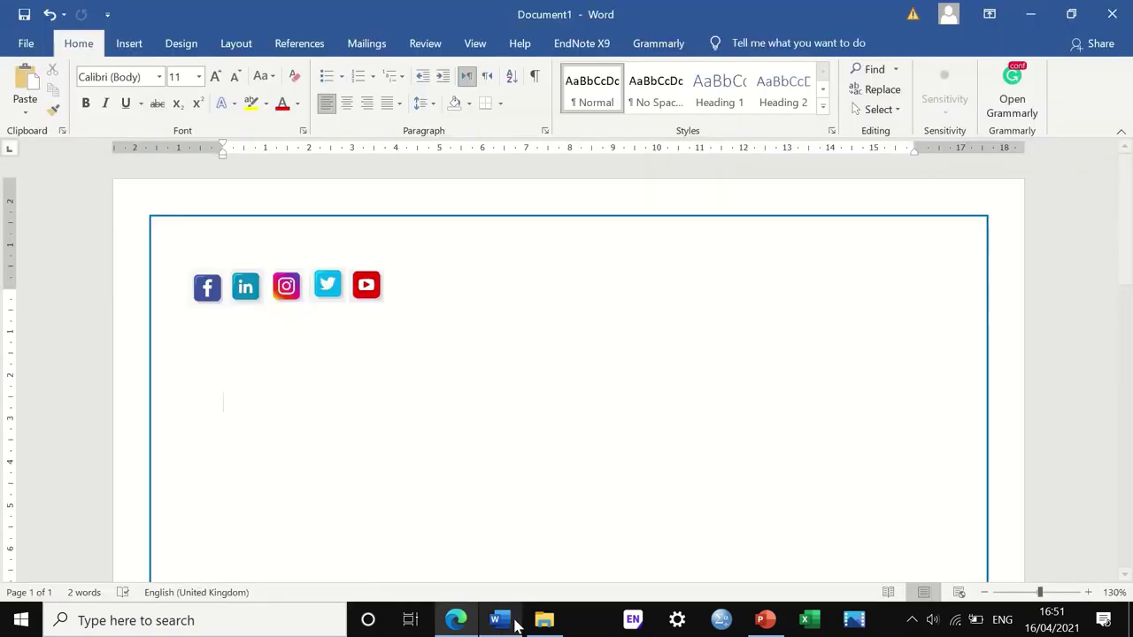
Select the Instagram icon, switch to a new Microsoft Edge window and open the Instagram site through a web search for "integram"
click(287, 285)
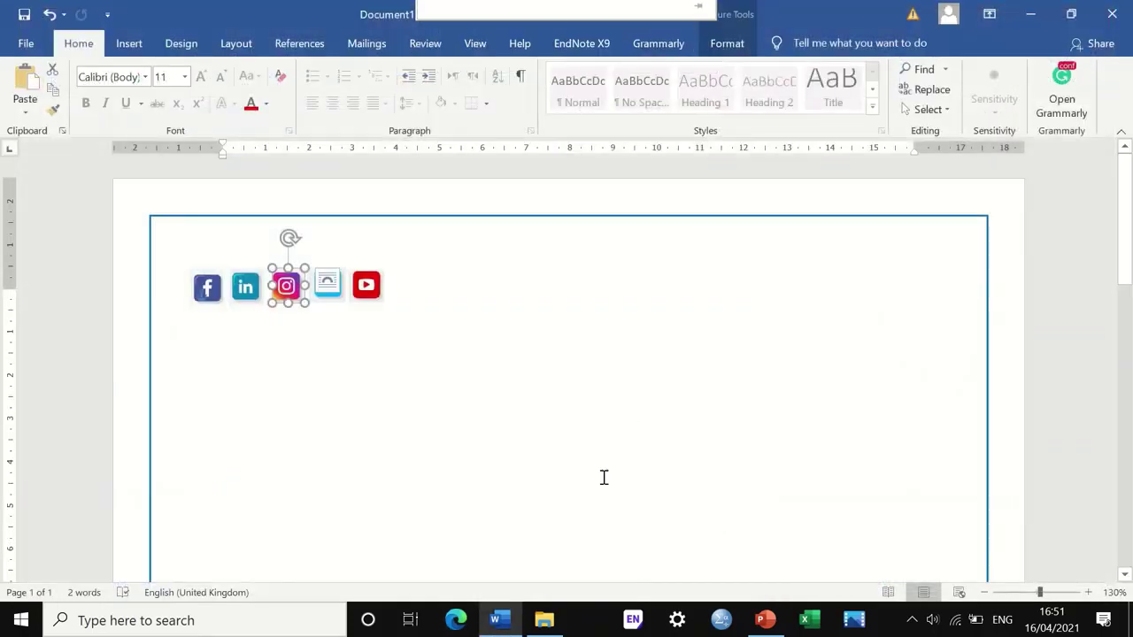
click(455, 619)
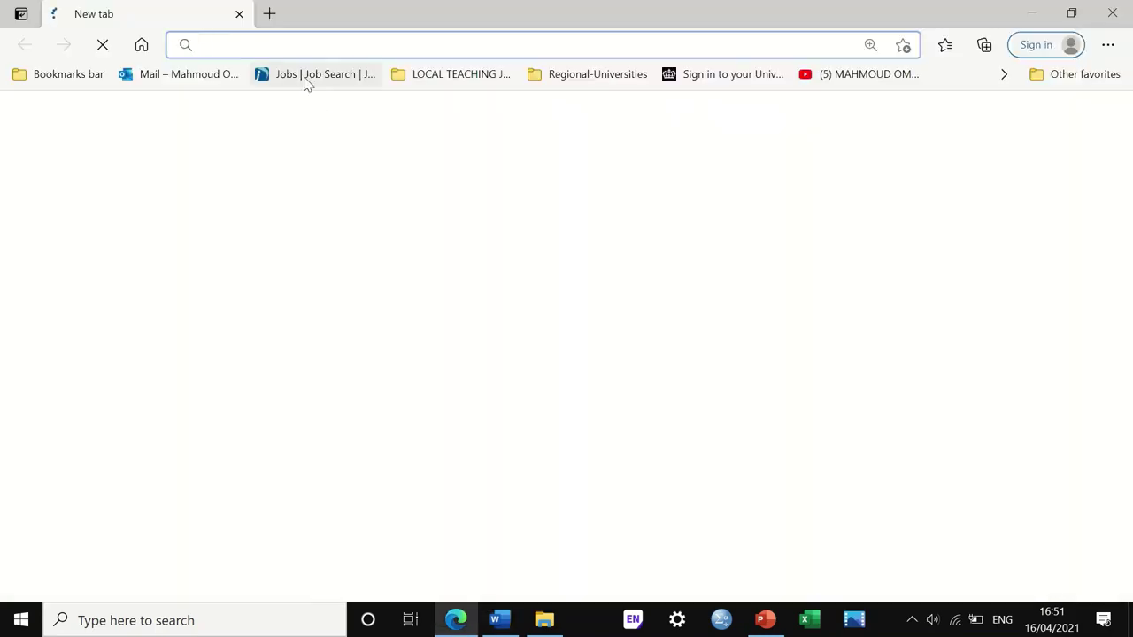
text(integram)
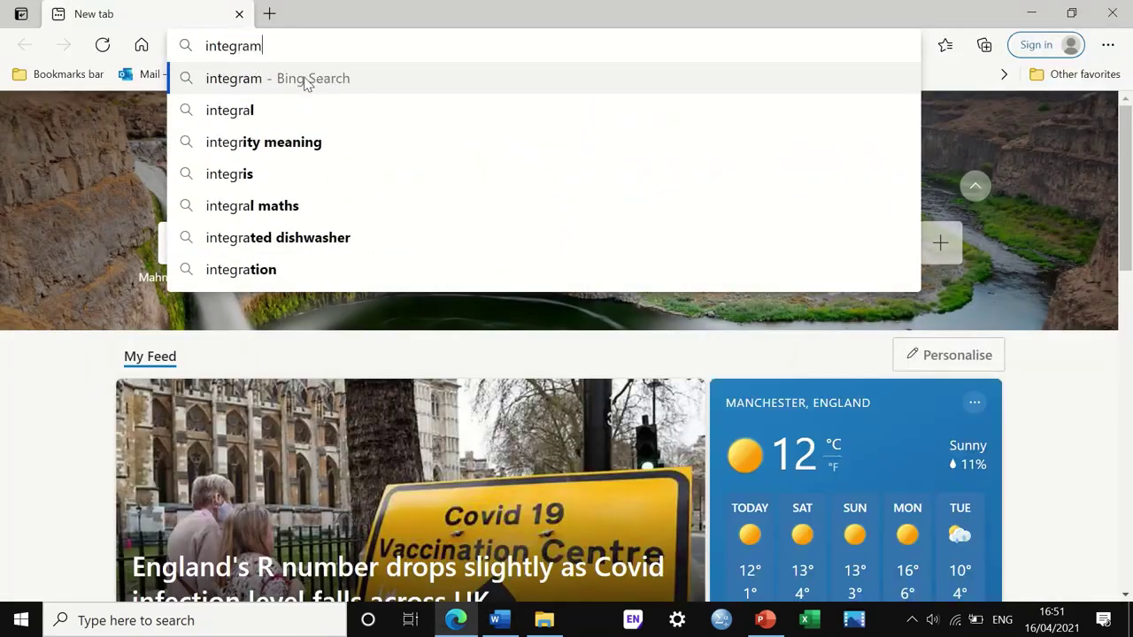
click(305, 83)
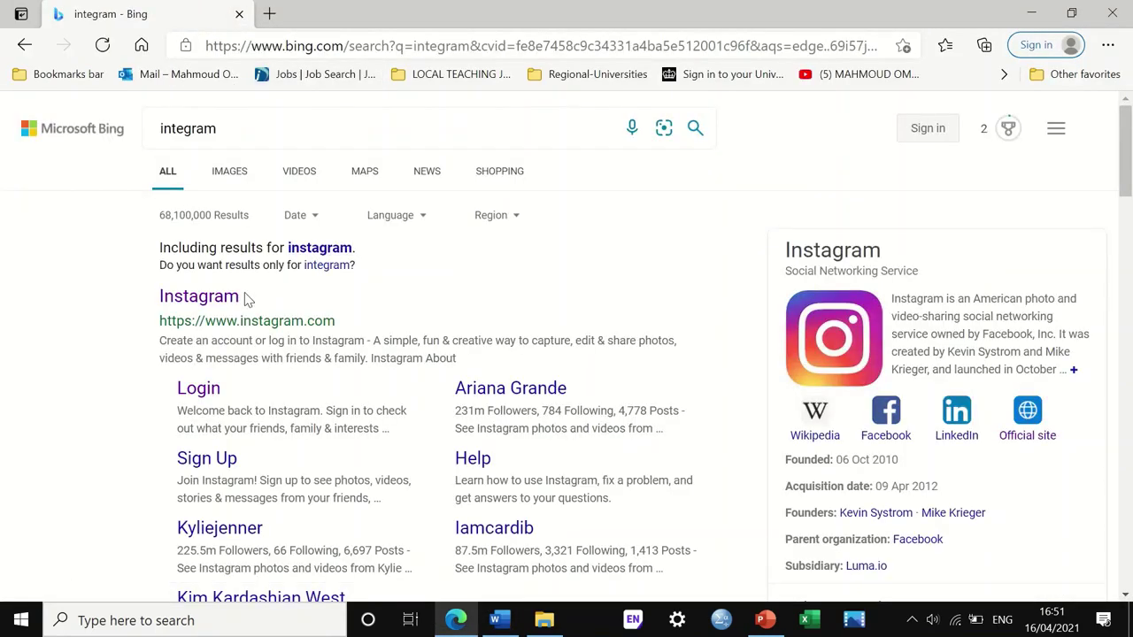
click(243, 297)
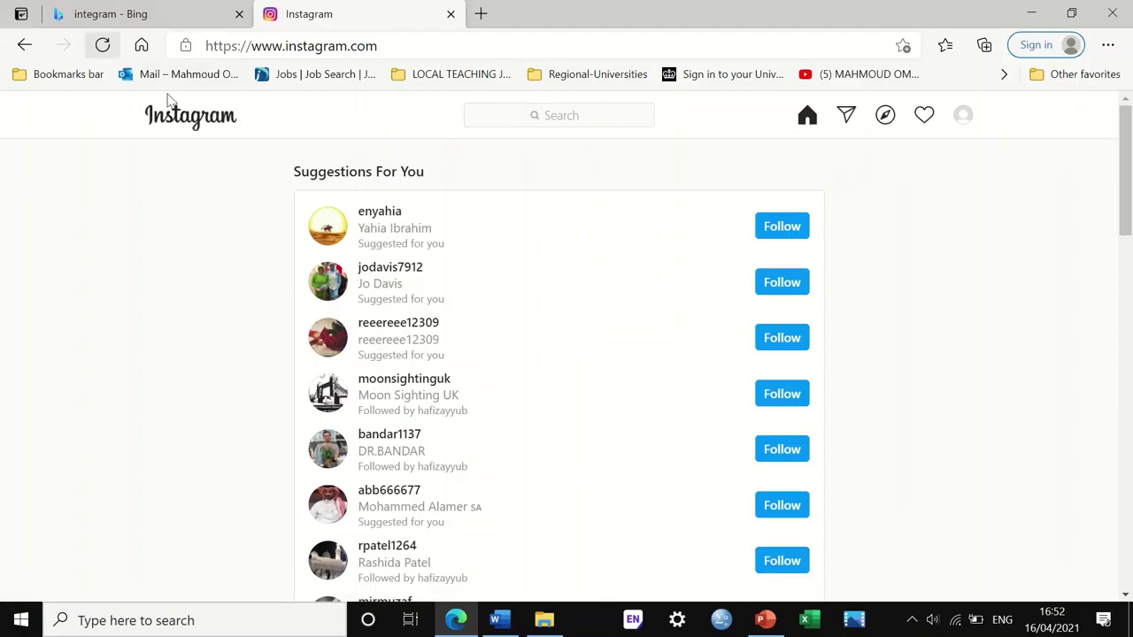
Open the account's own Instagram profile page and copy its web address
scroll(769, 270, down, 1)
scroll(777, 273, down, 5)
scroll(888, 202, up, 6)
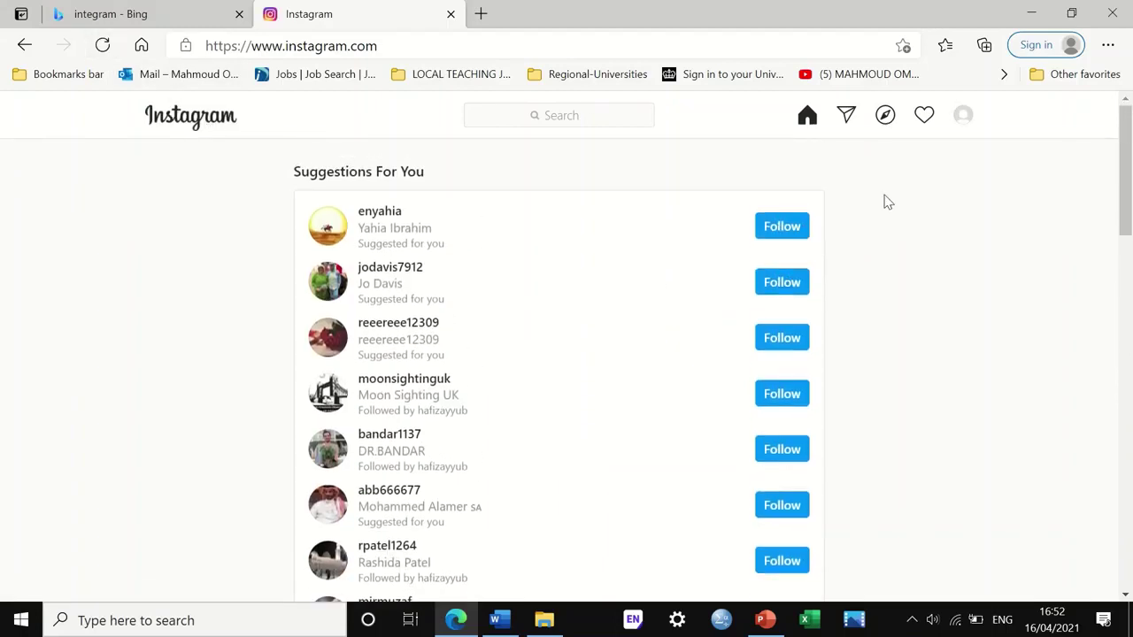
click(964, 120)
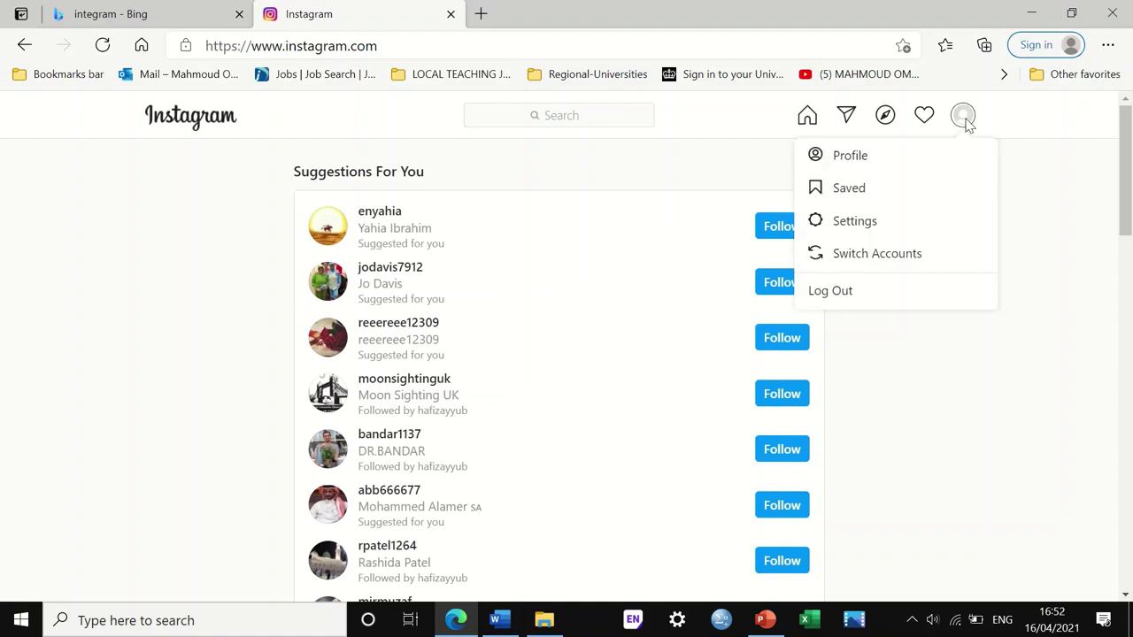
click(852, 156)
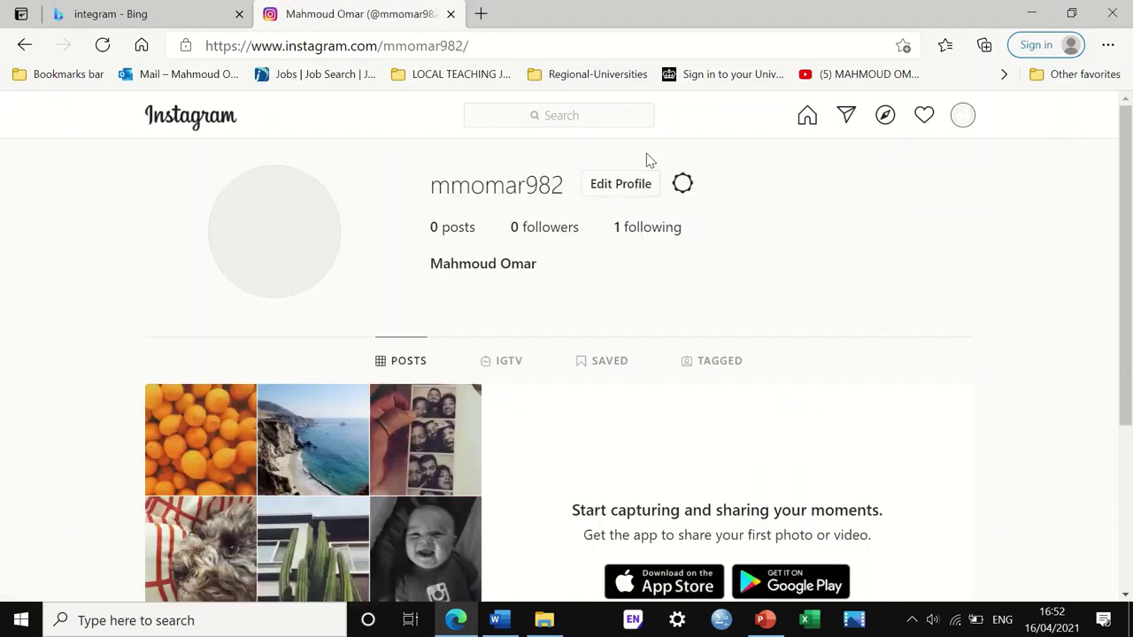
click(964, 117)
key(super+Down)
click(472, 57)
key(ctrl+c)
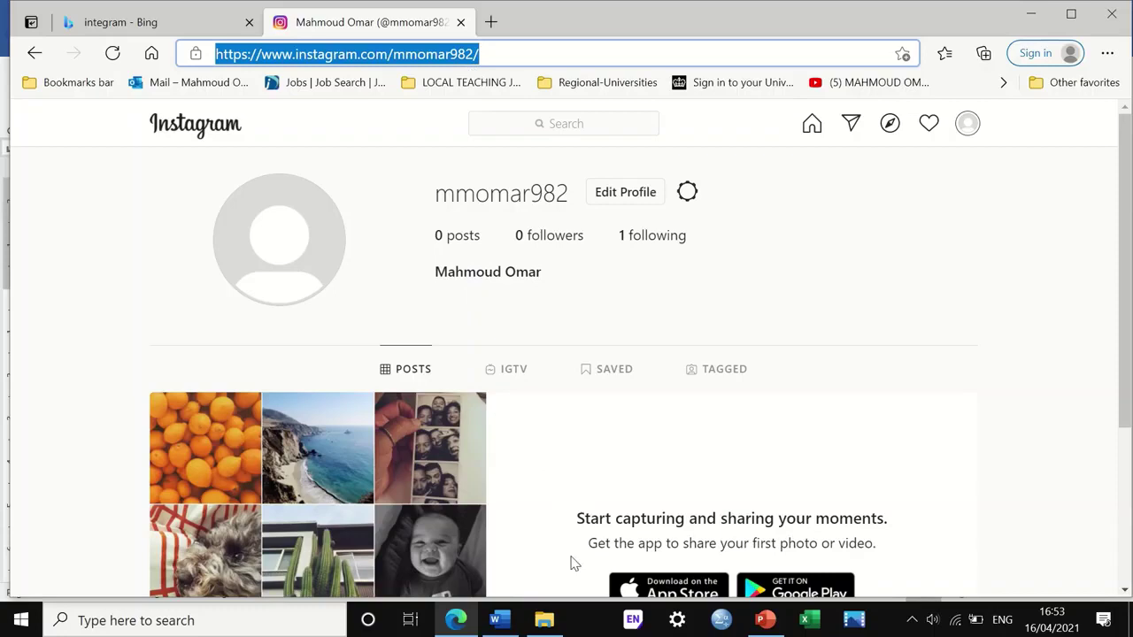
Switch back to Word and hyperlink the Instagram icon to the copied profile address
click(501, 615)
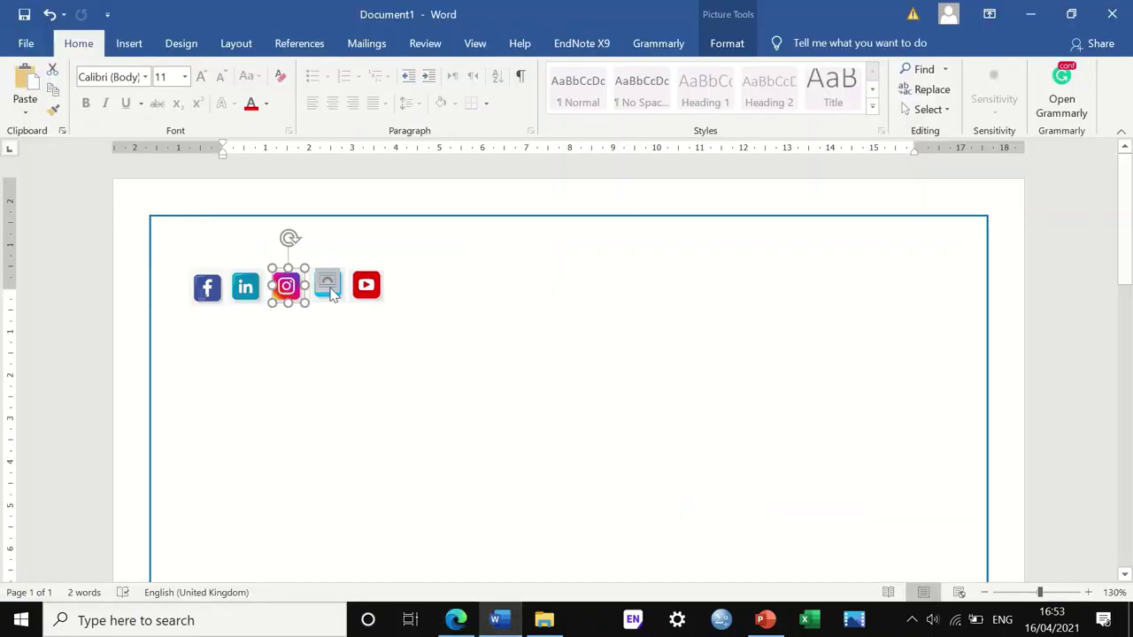
right_click(286, 301)
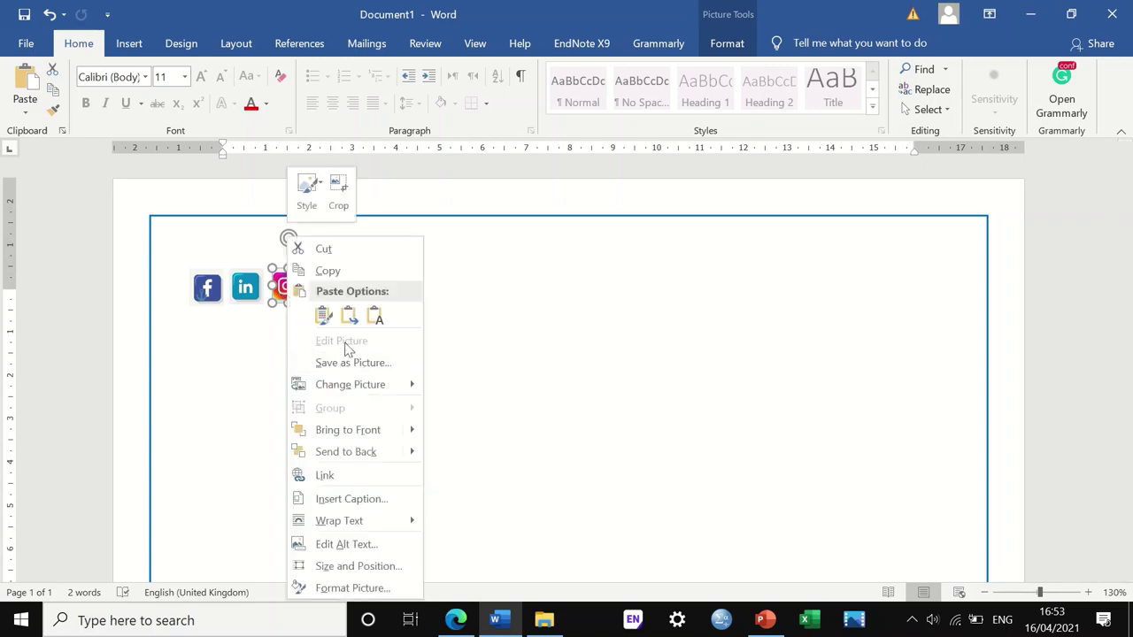
click(336, 476)
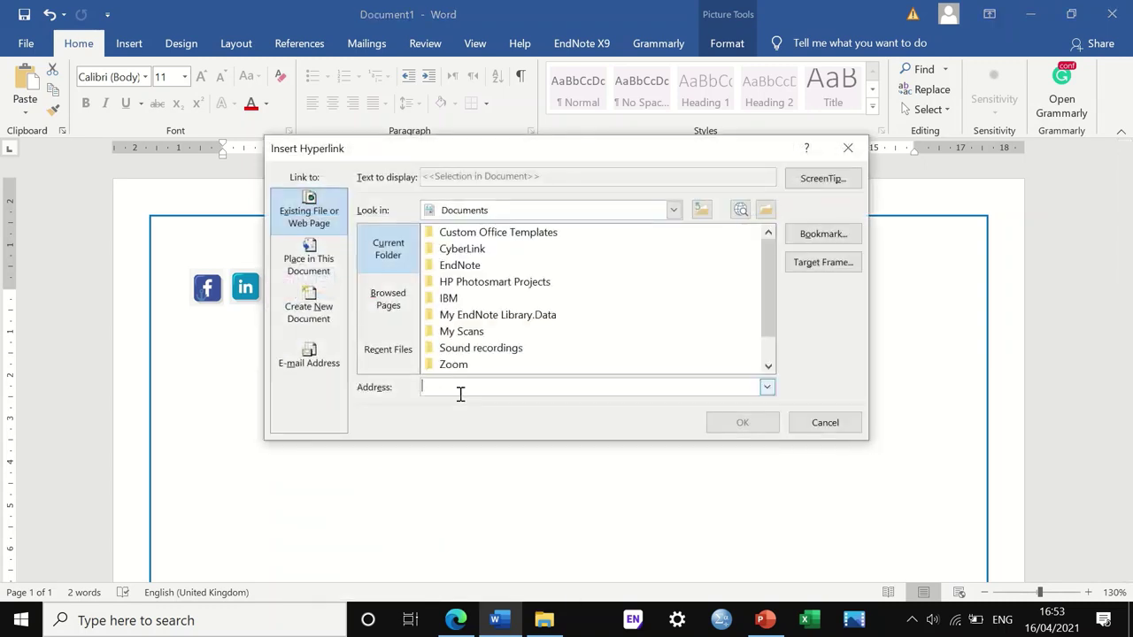
key(ctrl+v)
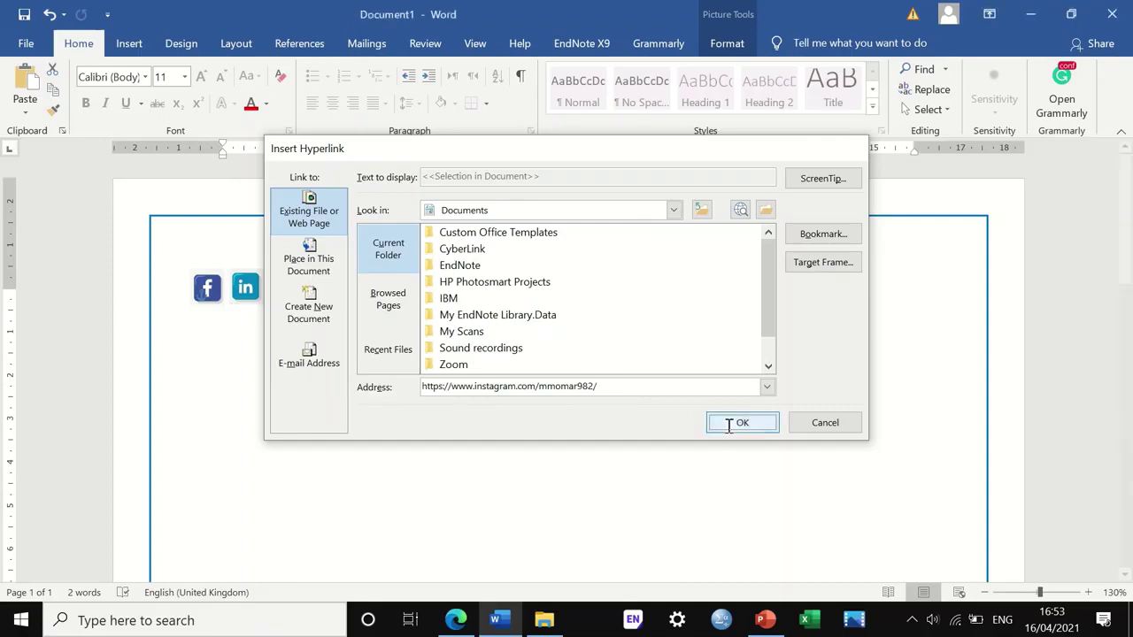
click(740, 424)
click(350, 371)
Close the Instagram browser window, follow the Instagram icon's hyperlink to test it, and return to Word
click(456, 620)
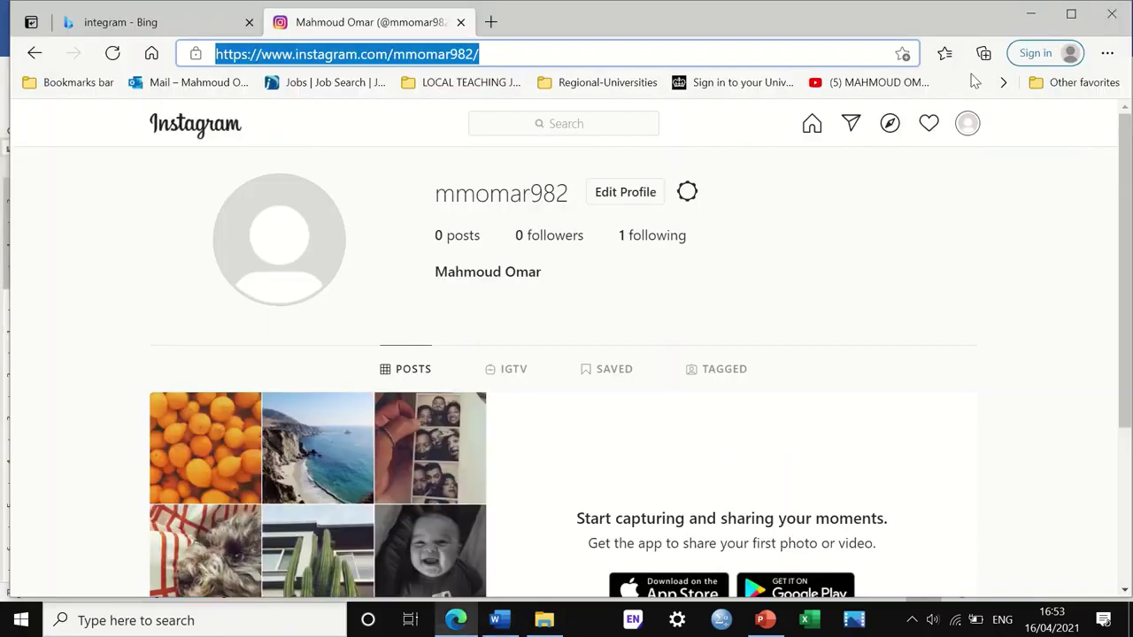
click(1111, 16)
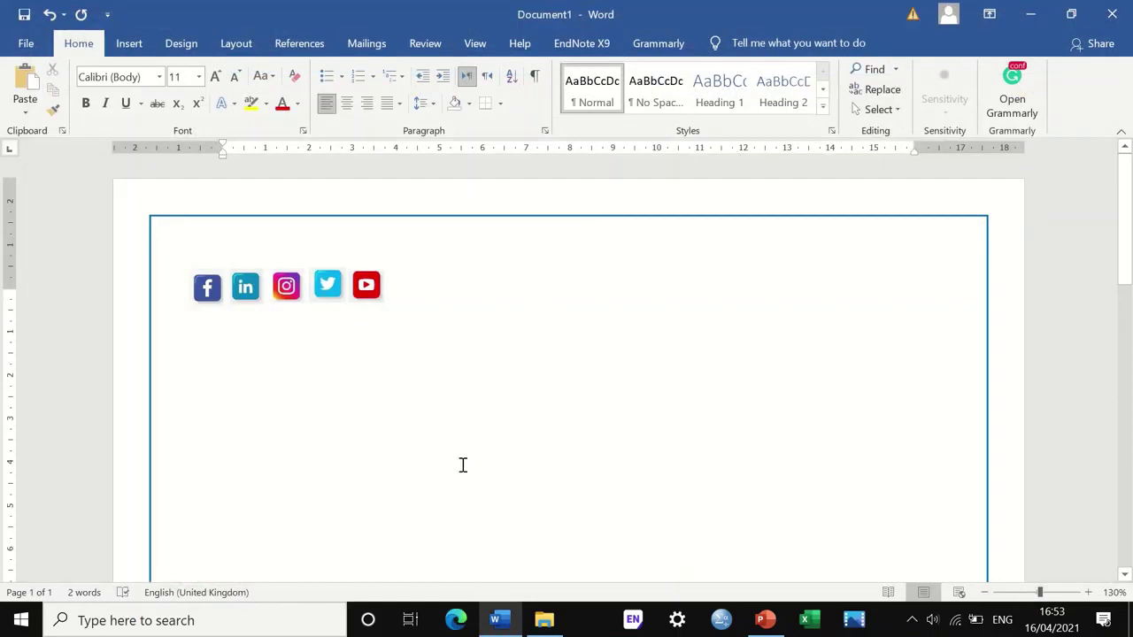
ctrl+click(285, 295)
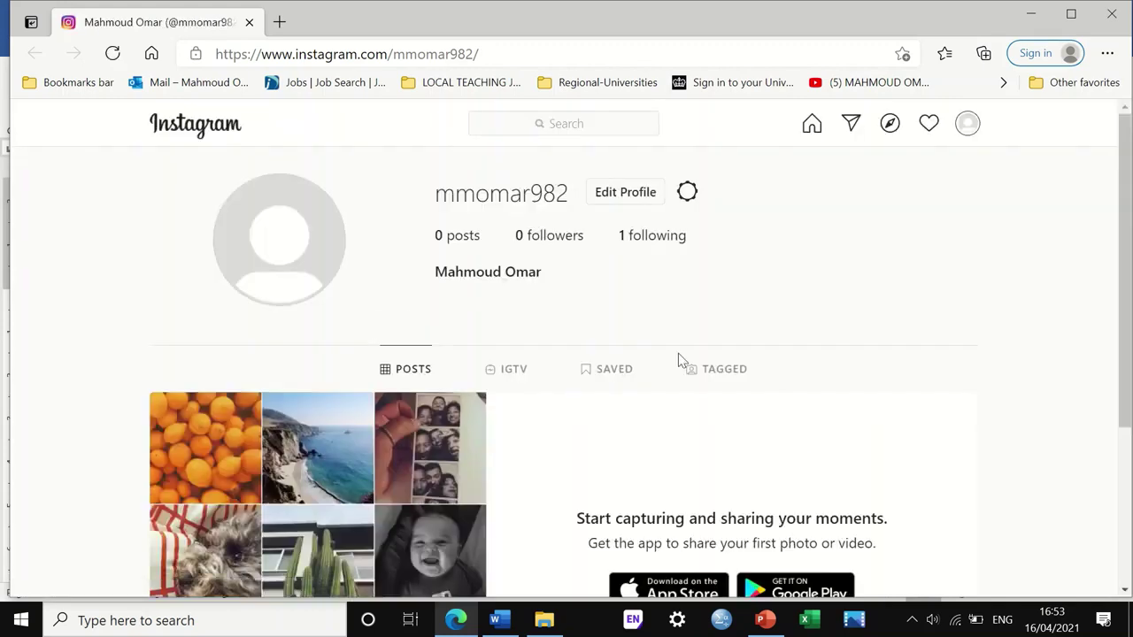
click(1111, 13)
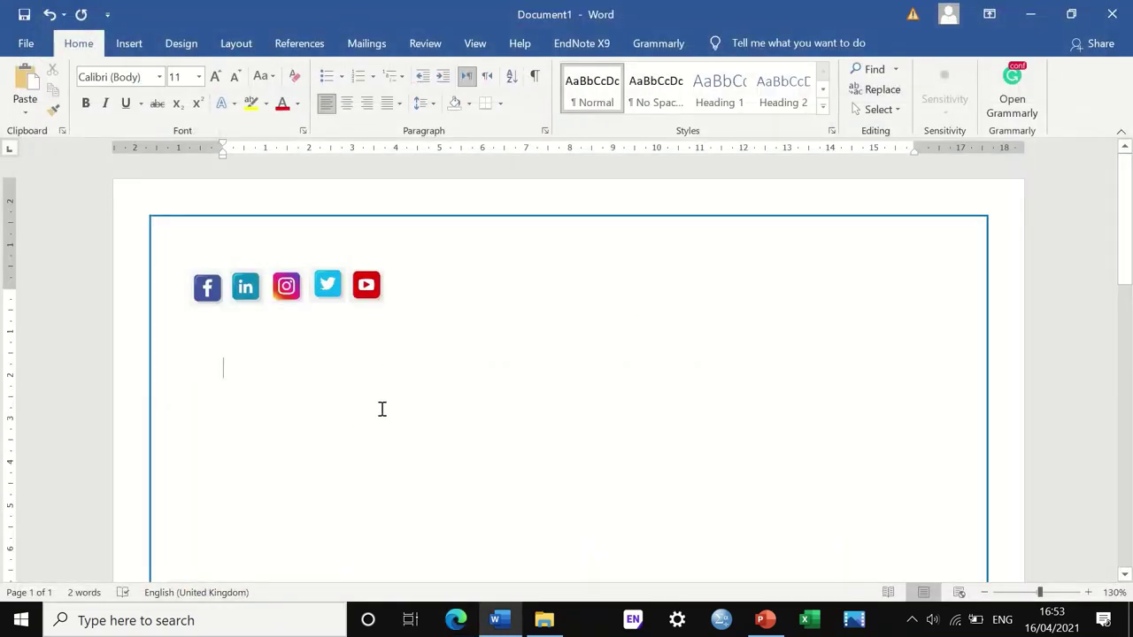
Select the Twitter icon, switch to a new Microsoft Edge window, open the Twitter home page and dismiss the data-sharing notice
click(328, 287)
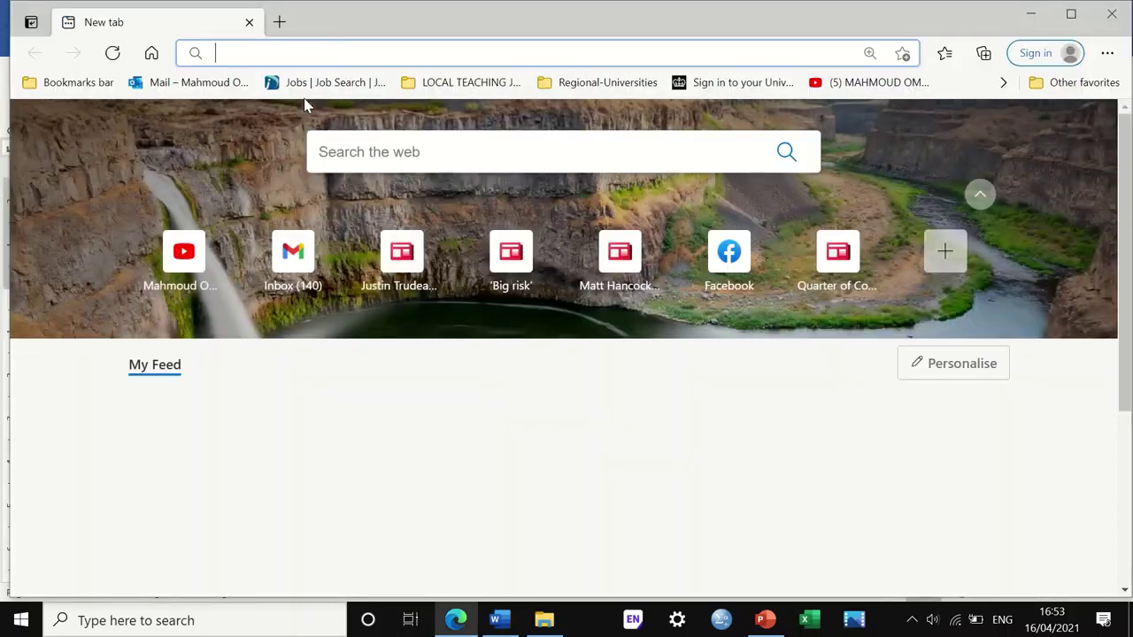
text(ti)
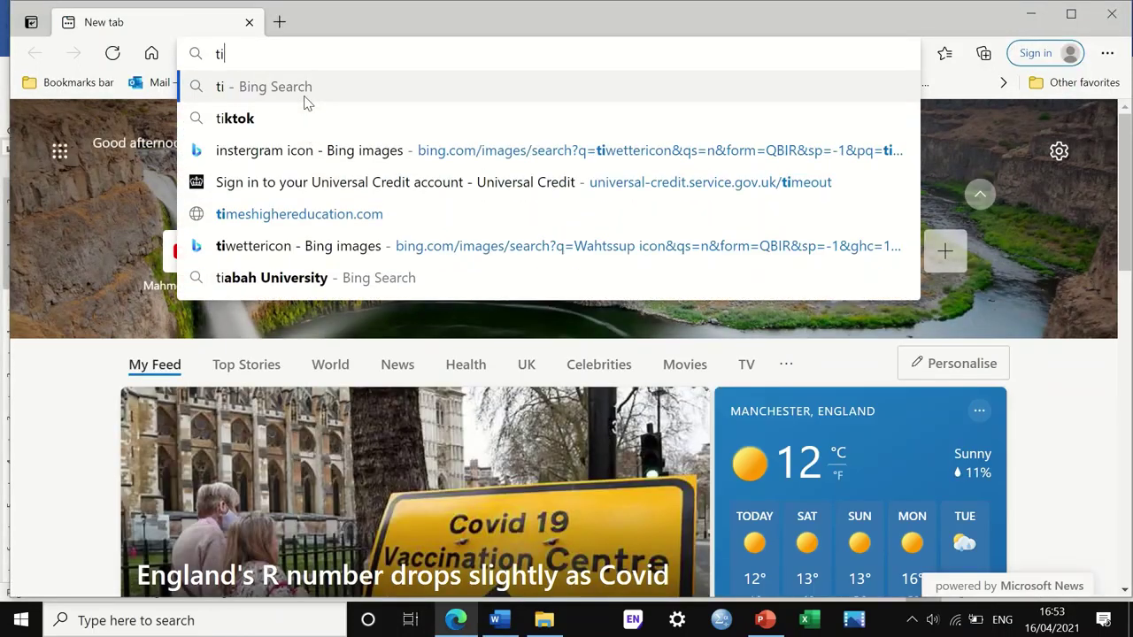
key(BackSpace)
text(wi)
key(BackSpace)
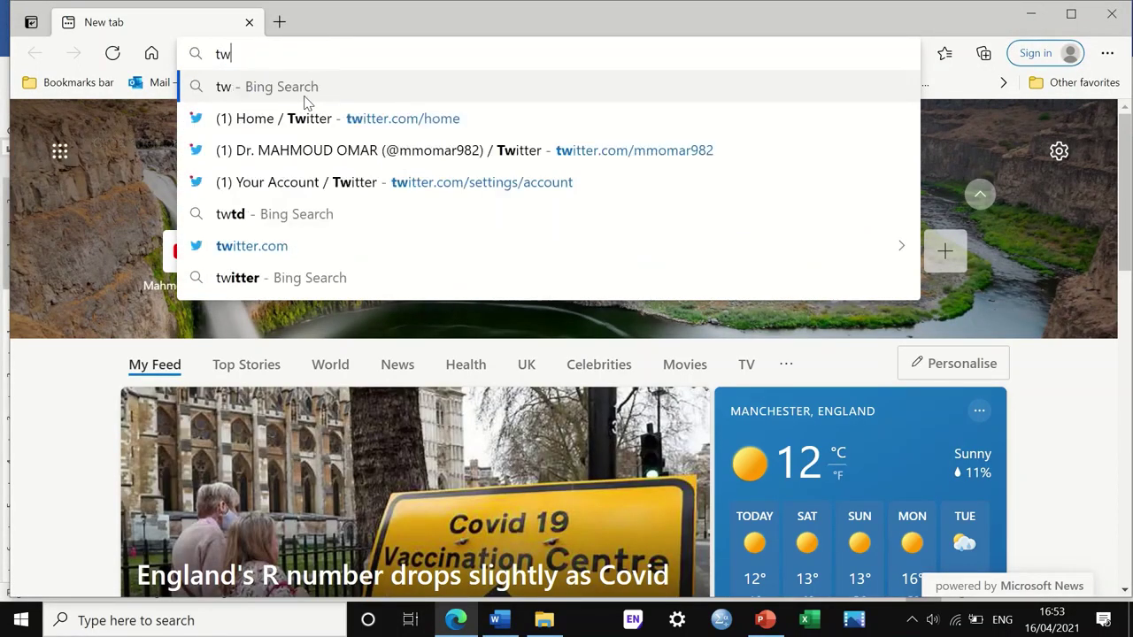
text(it)
key(Return)
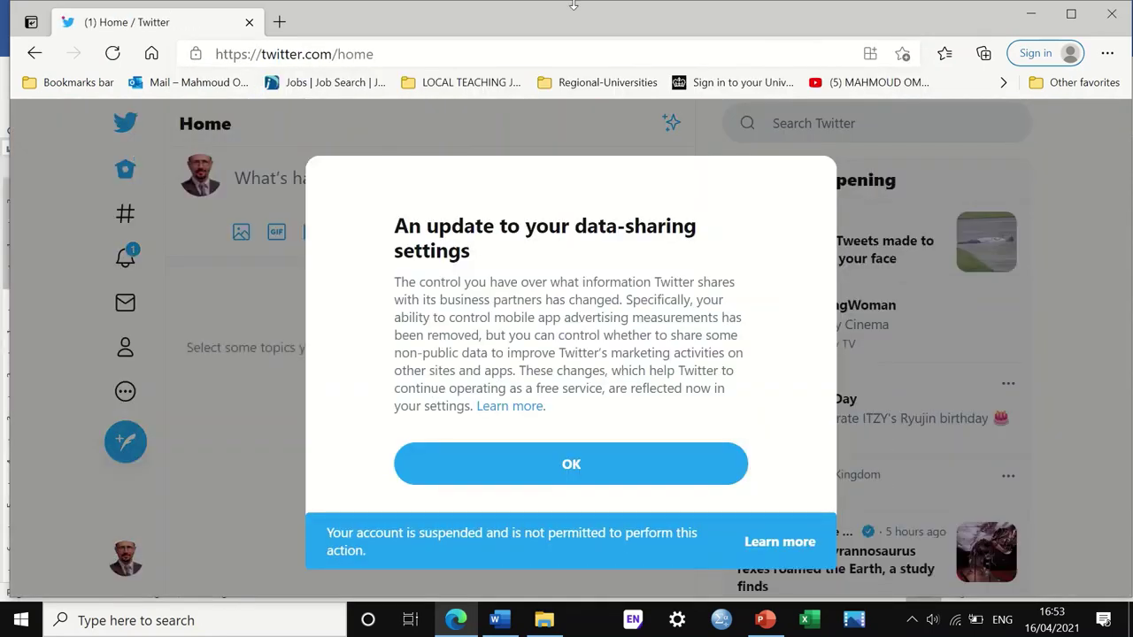
click(606, 470)
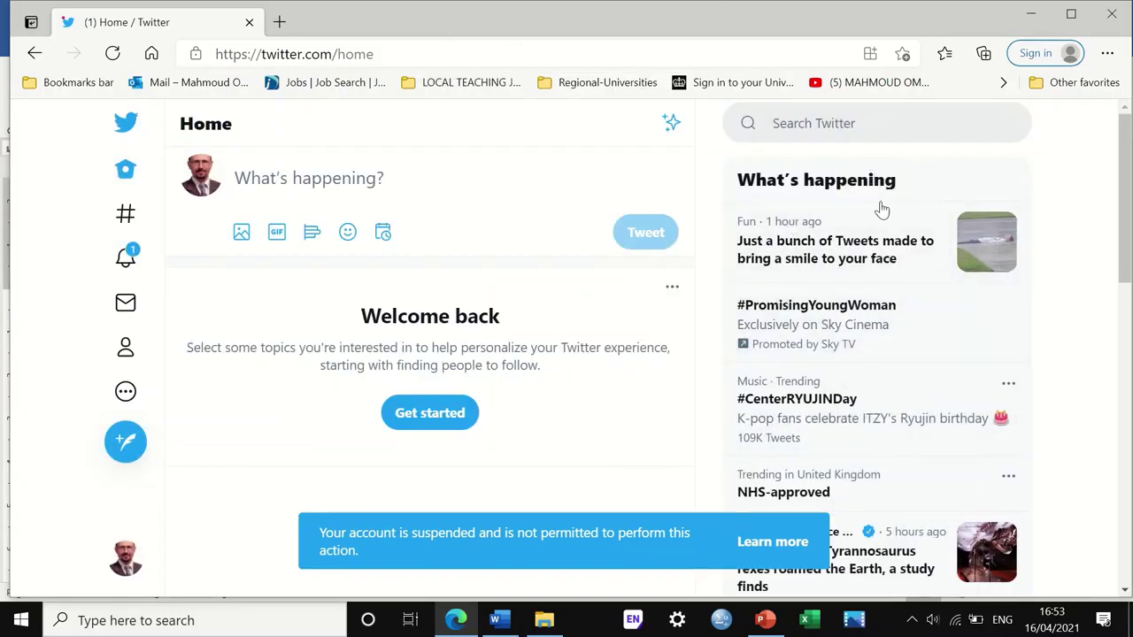
Open the account's own Twitter profile page and copy its web address
click(200, 176)
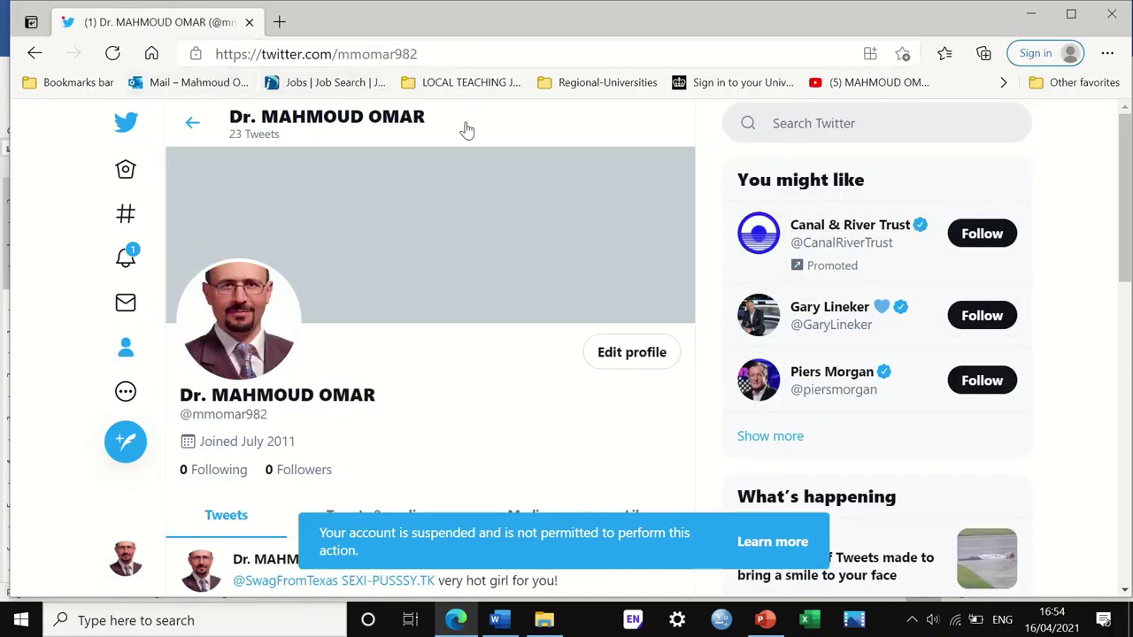
drag(435, 51, 165, 46)
key(ctrl+c)
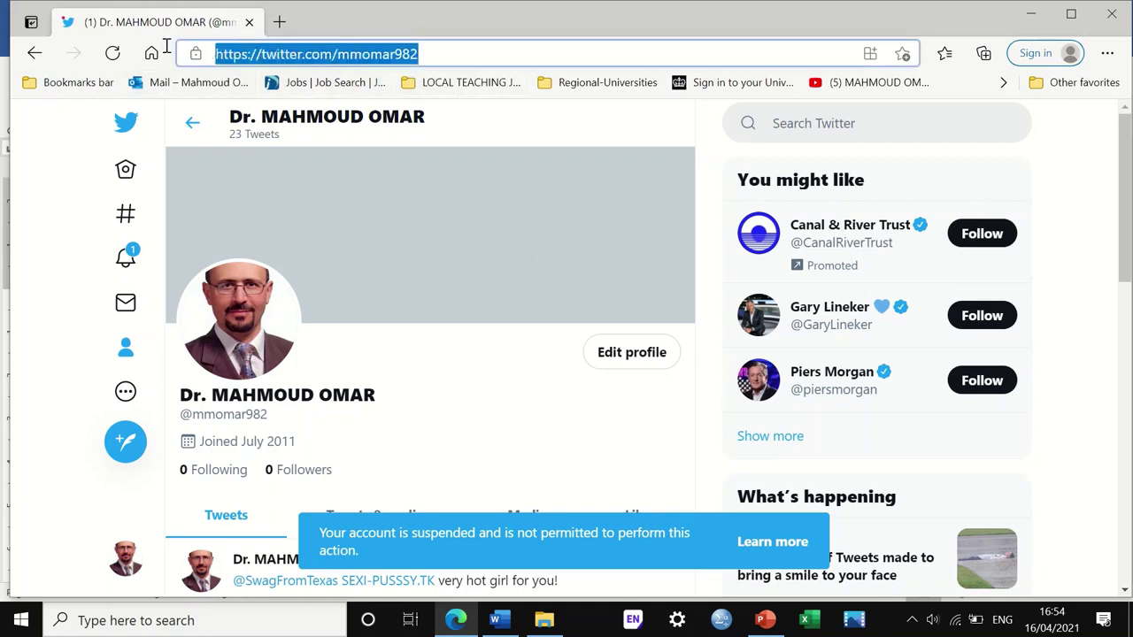
Switch back to Word and hyperlink the Twitter icon to the copied profile address
click(764, 621)
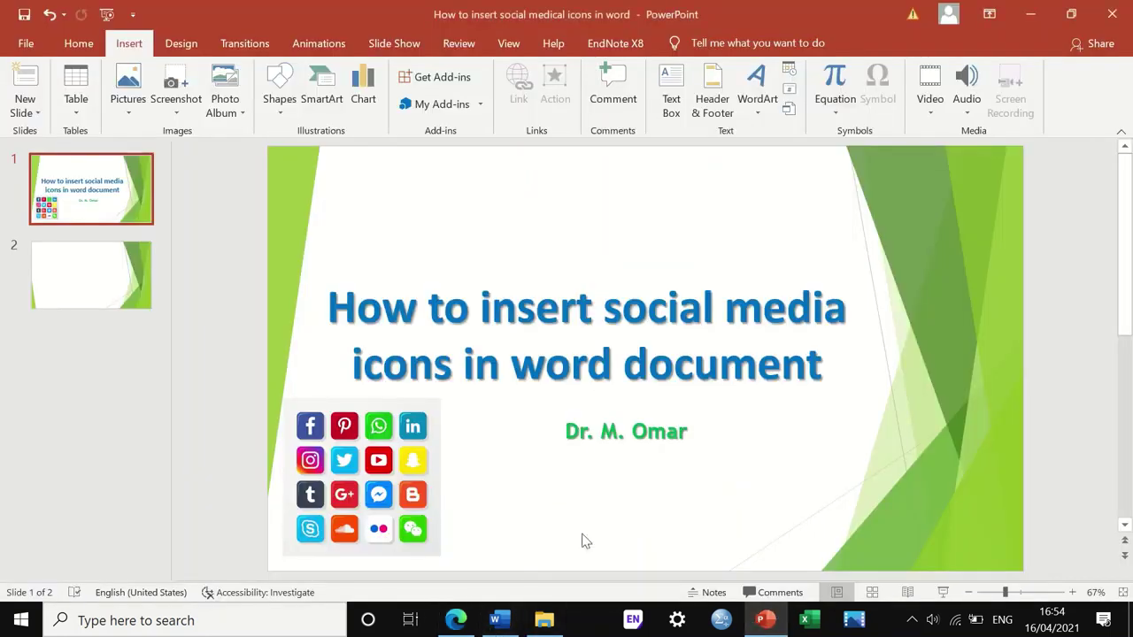
click(498, 620)
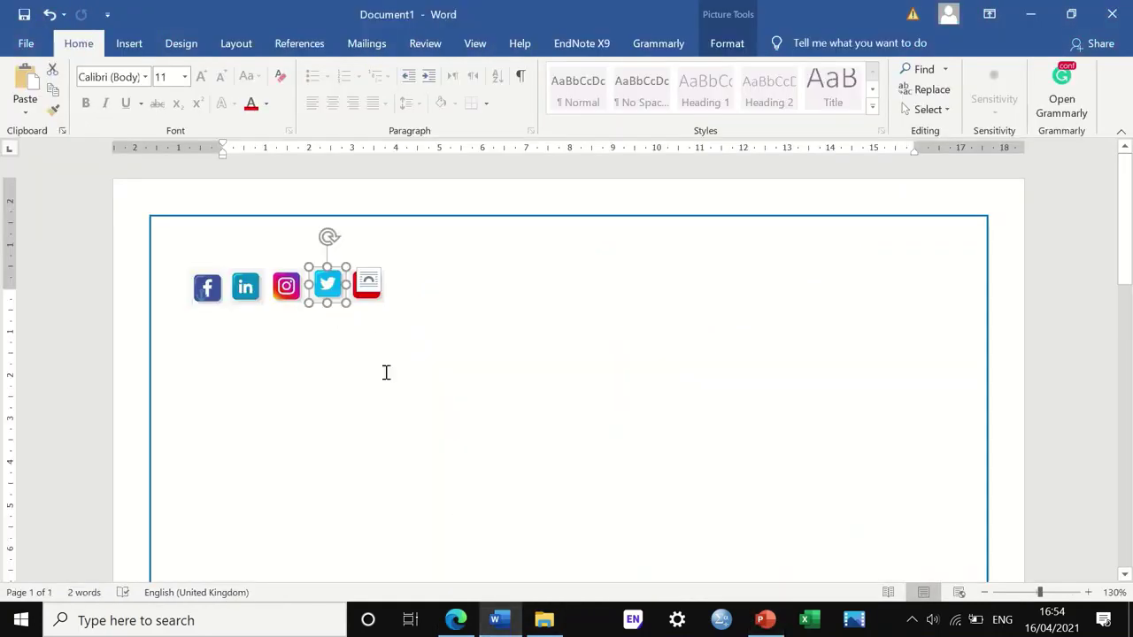
right_click(327, 288)
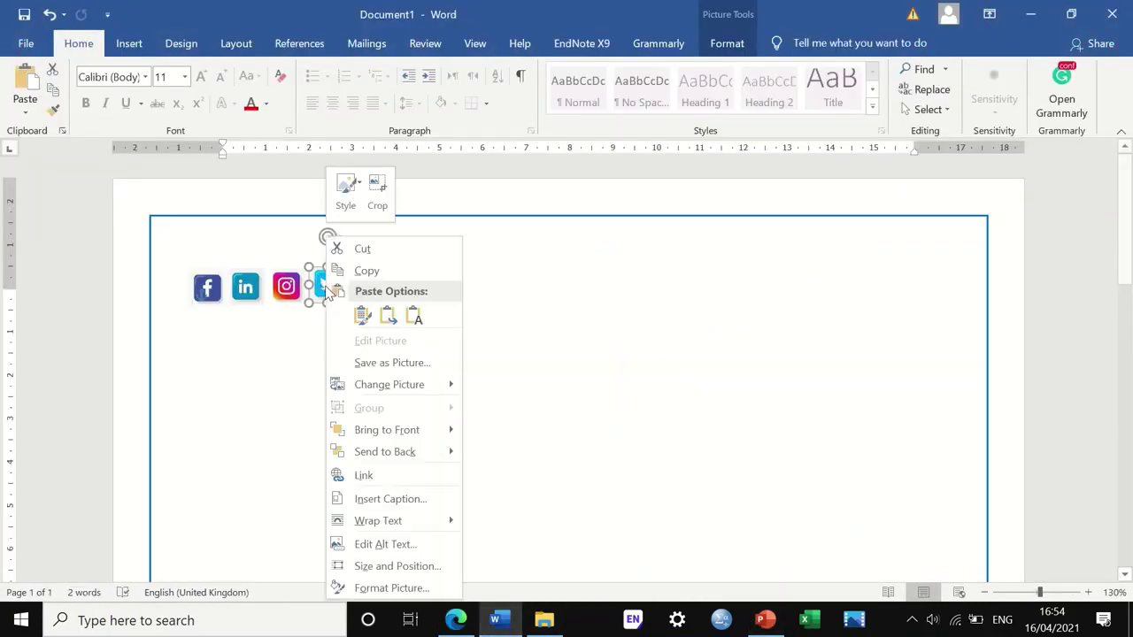
click(363, 475)
key(ctrl+v)
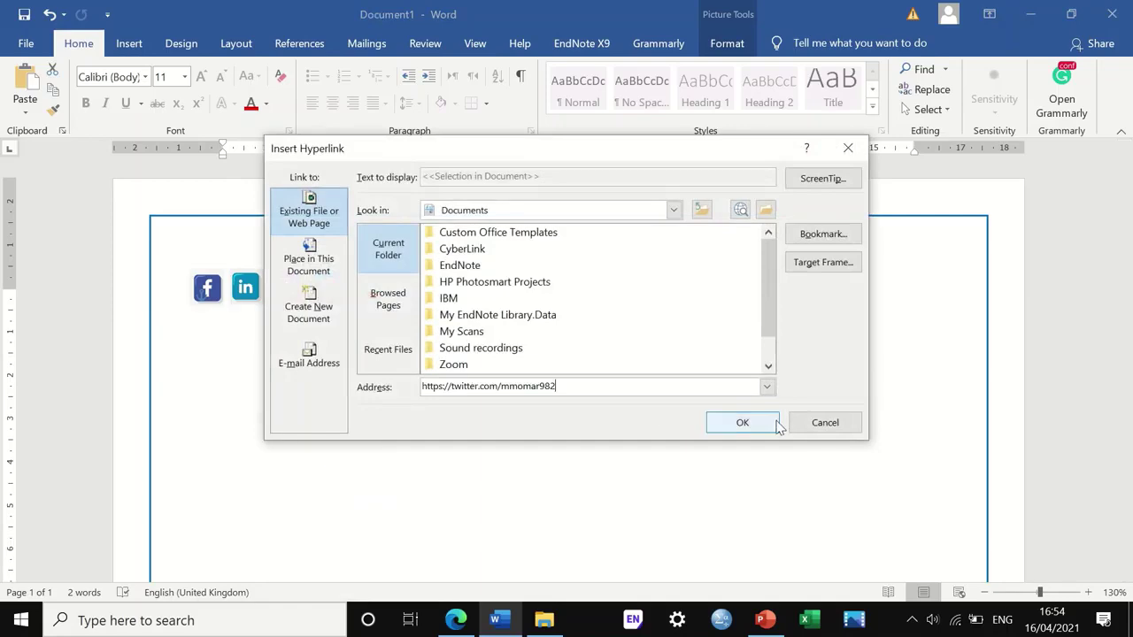
click(742, 423)
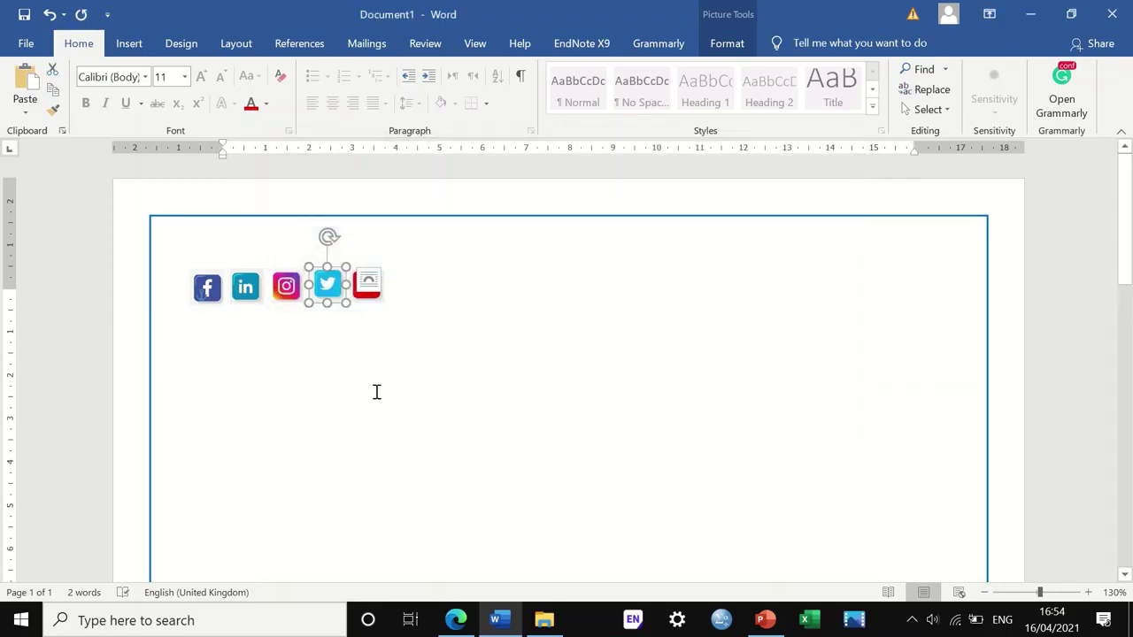
Deselect the Twitter icon, follow its hyperlink to test it, and close the browser window to return to Word
click(375, 392)
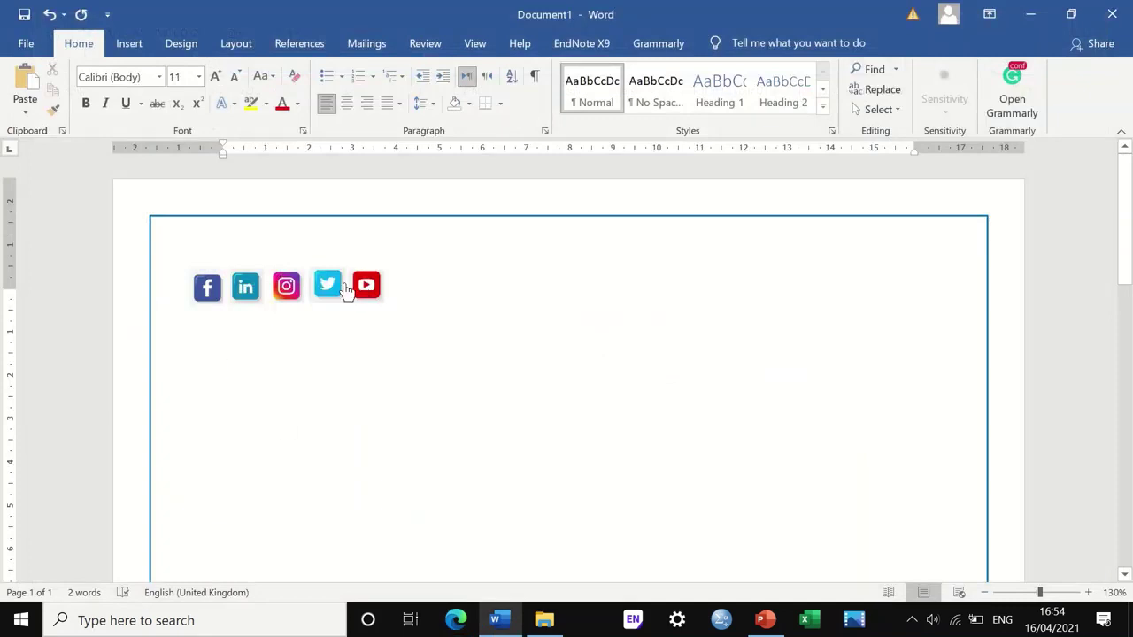
ctrl+click(315, 290)
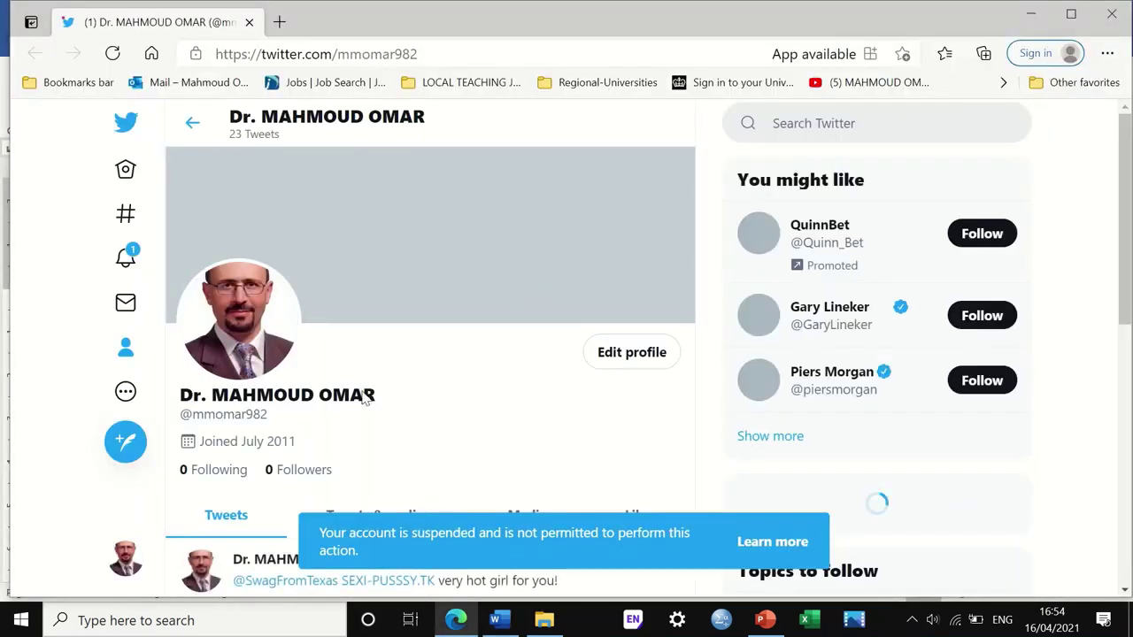
click(1112, 13)
Select the YouTube icon, switch to a new Microsoft Edge window, search for "youtbe" and open the bookmarked YouTube channel
click(369, 288)
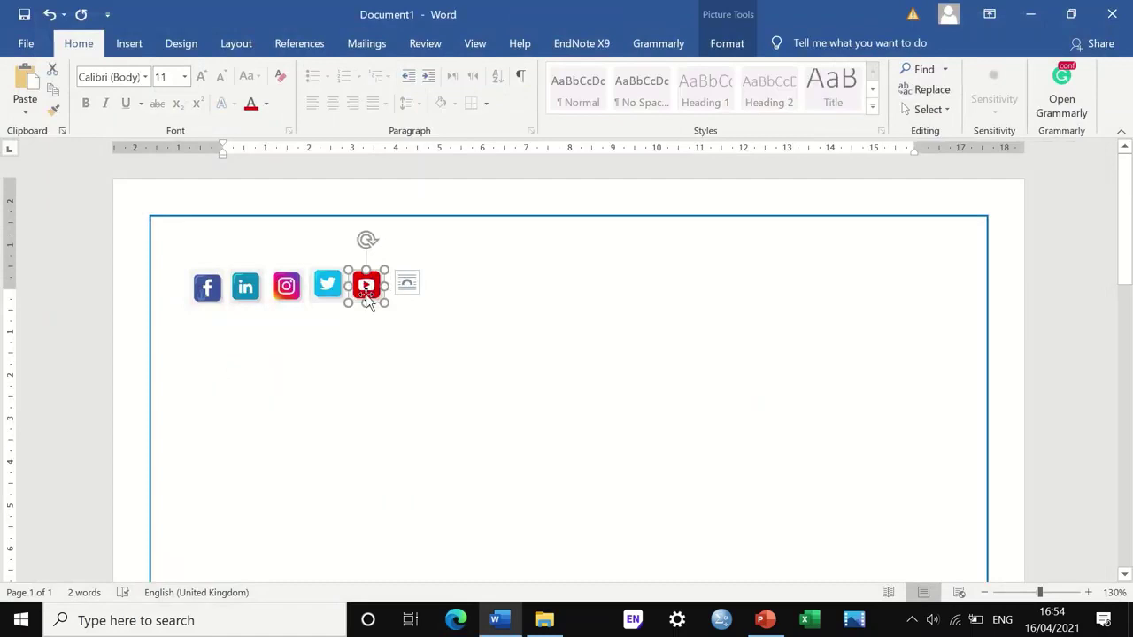
click(456, 620)
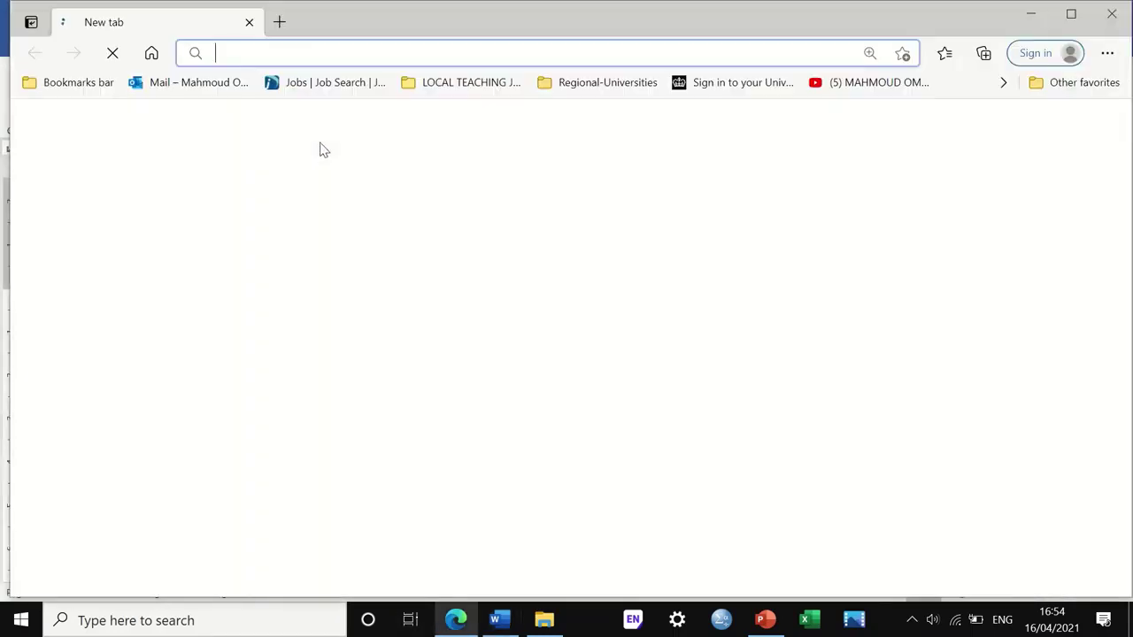
text(yout)
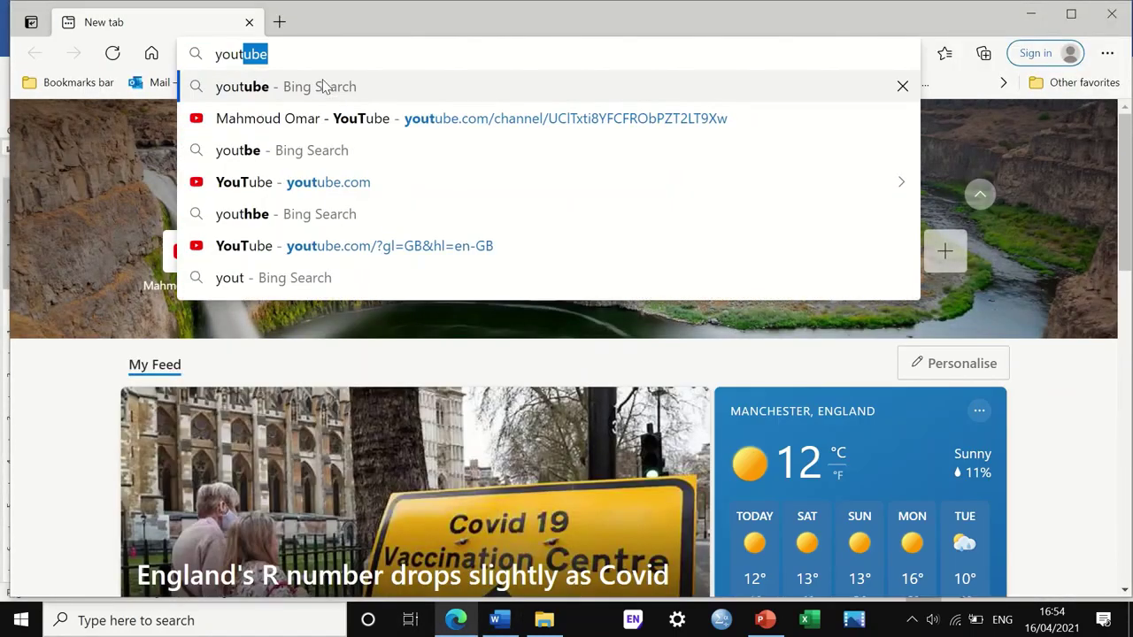
text(be chan)
key(BackSpace)
key(BackSpace)
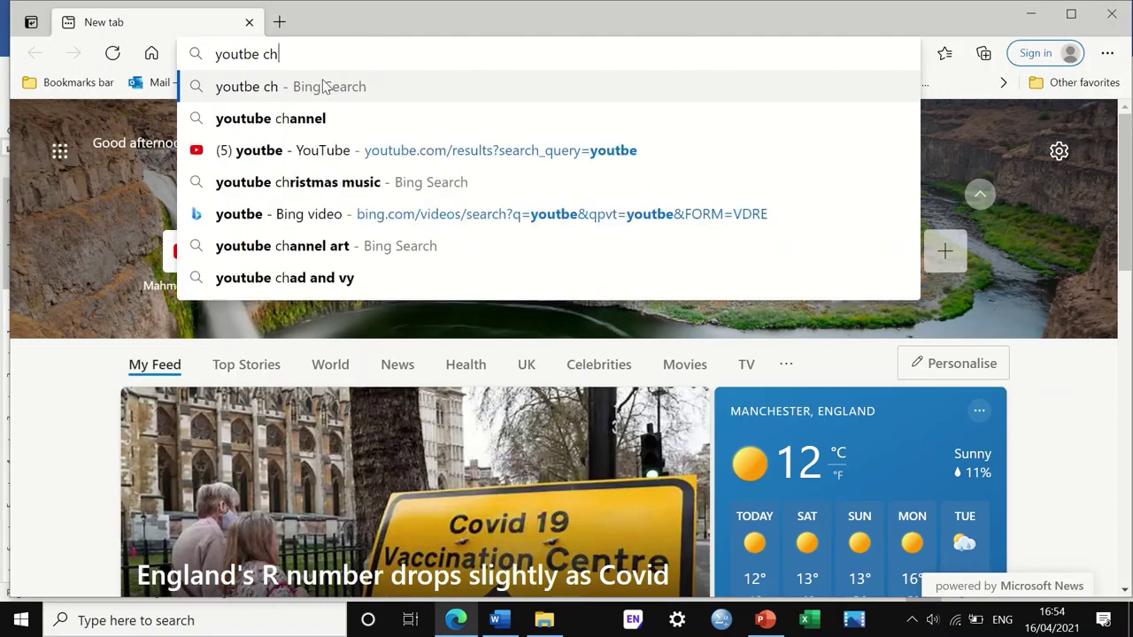
key(BackSpace)
key(BackSpace)
key(Return)
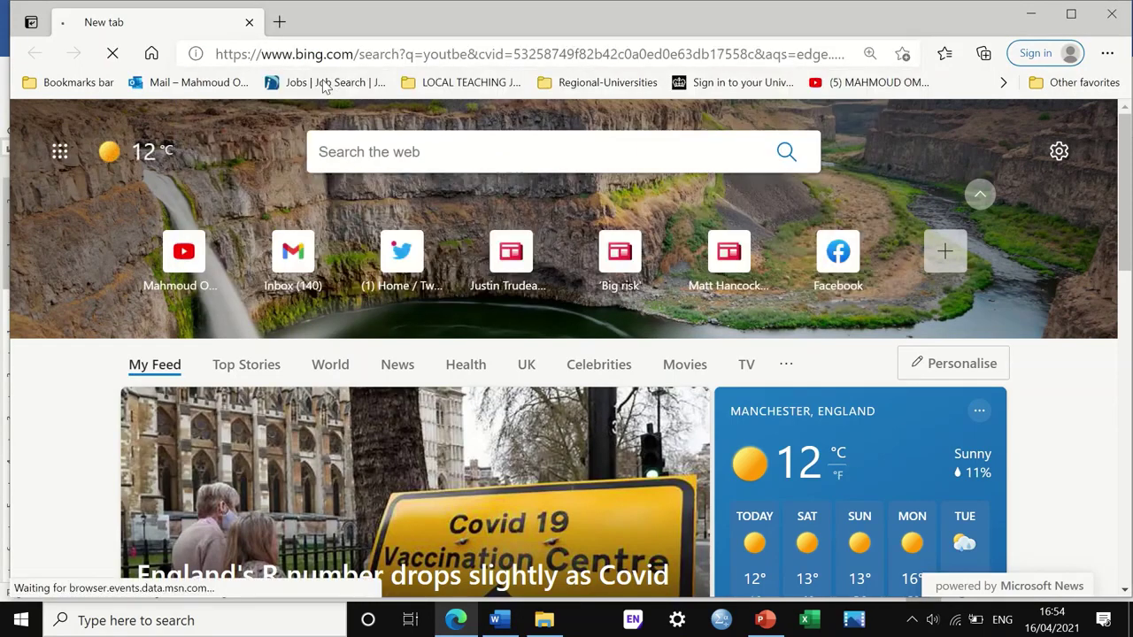
click(860, 85)
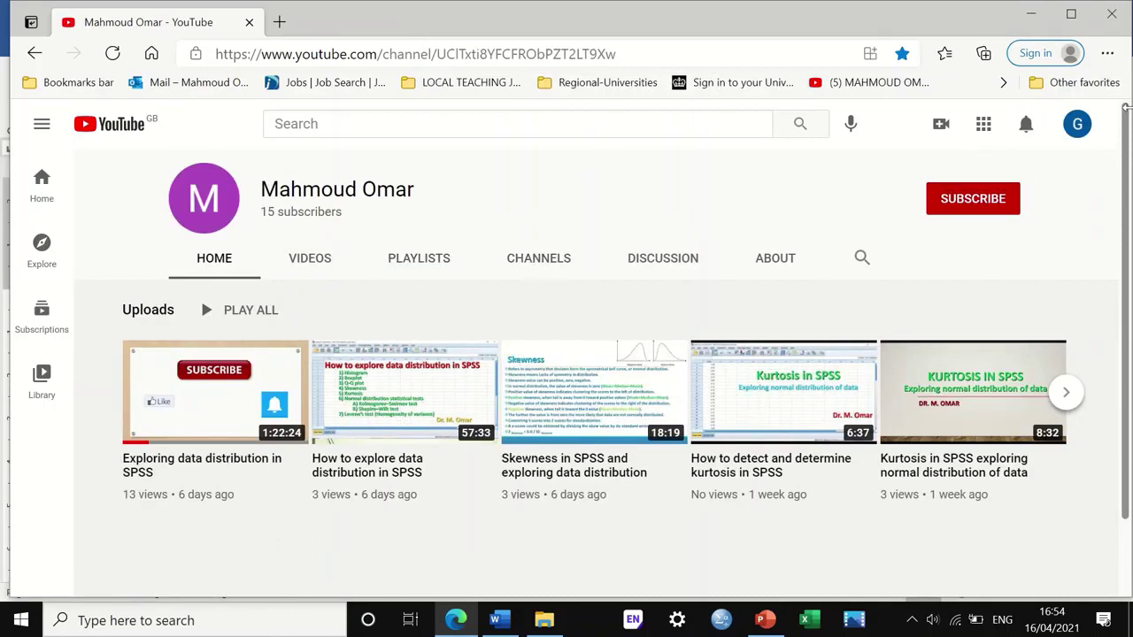
Switch to the channel owner's YouTube account and open the channel's customization page
click(1077, 126)
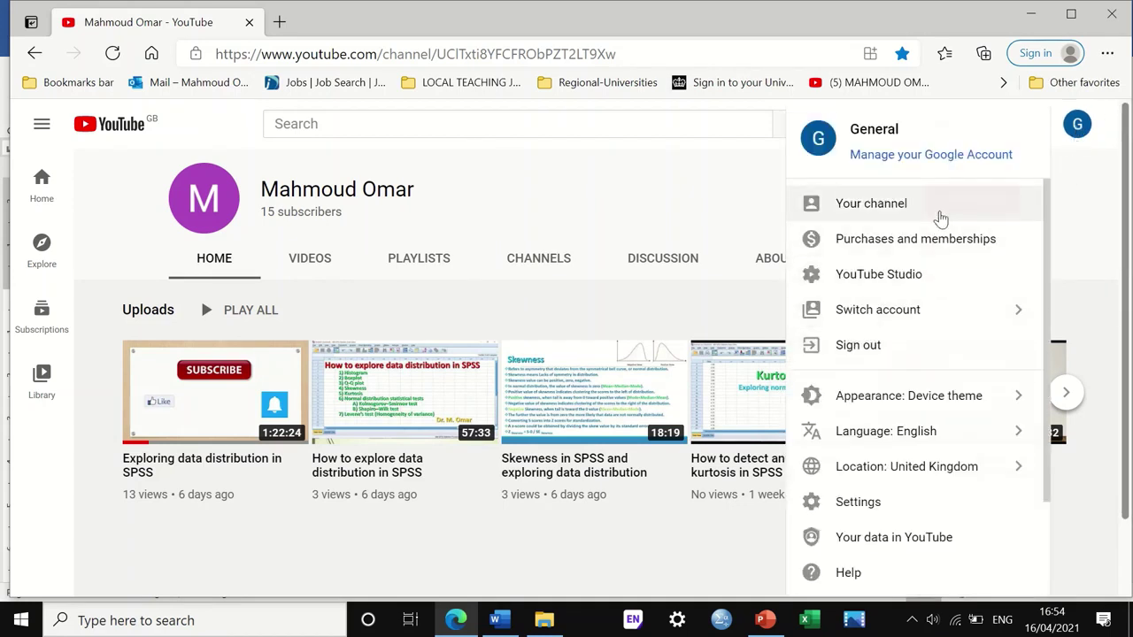
click(915, 312)
click(845, 516)
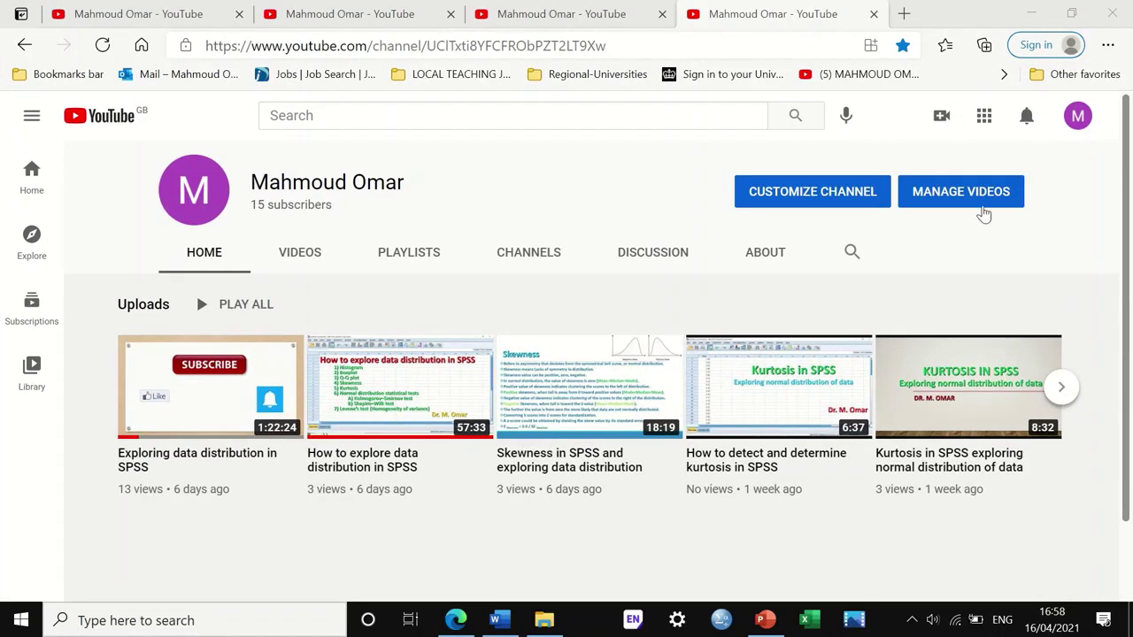
click(840, 198)
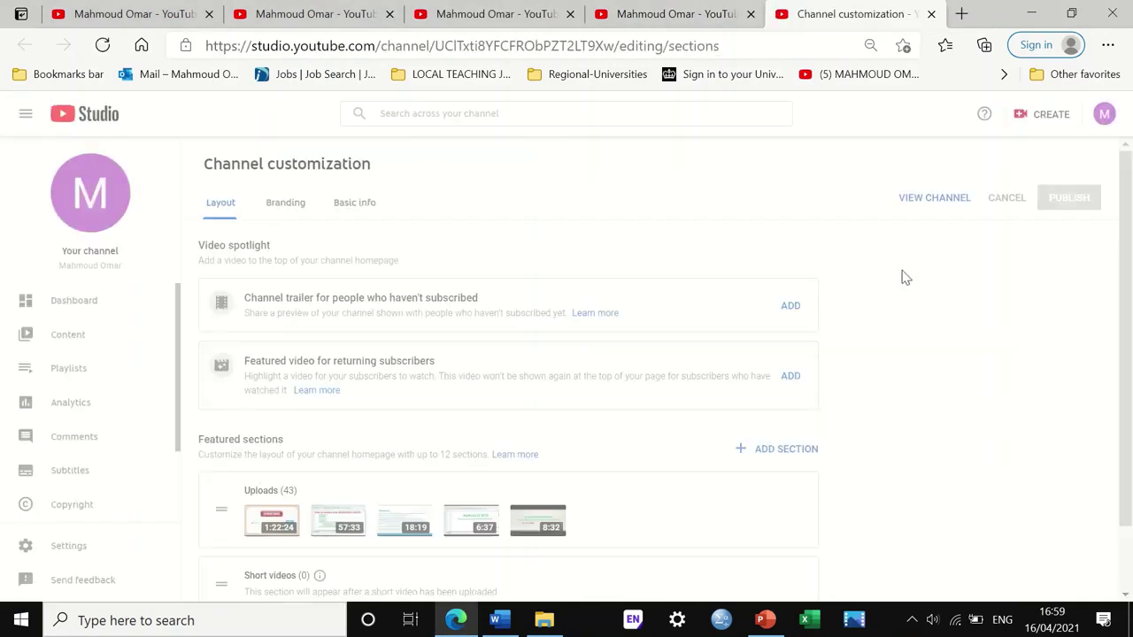
Open the channel's basic info and copy the channel URL
click(355, 202)
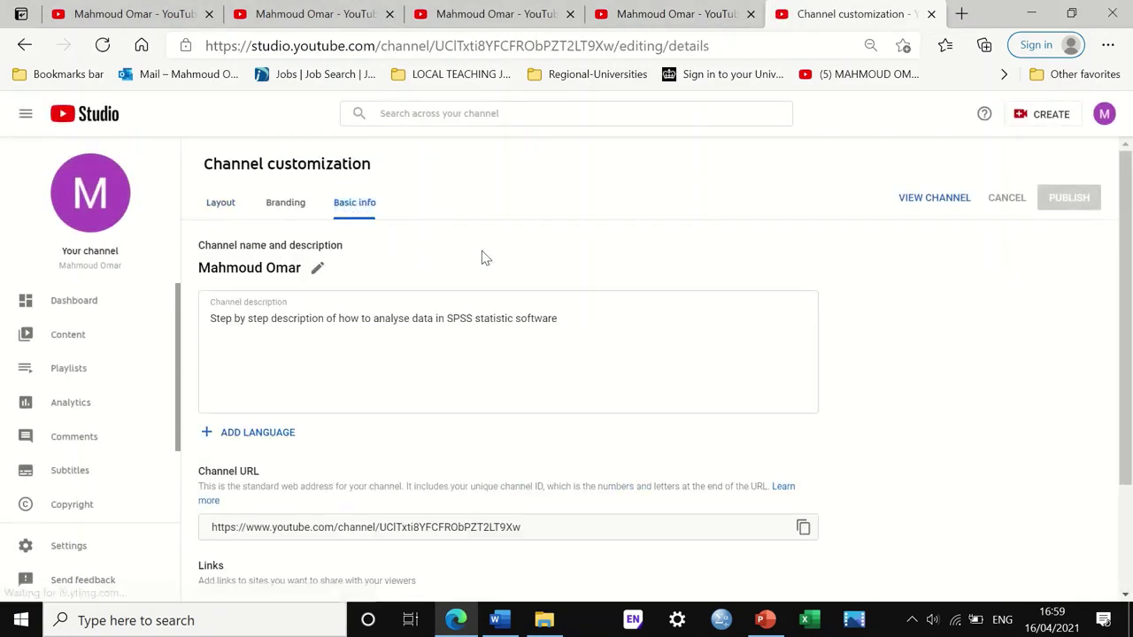
scroll(482, 266, down, 3)
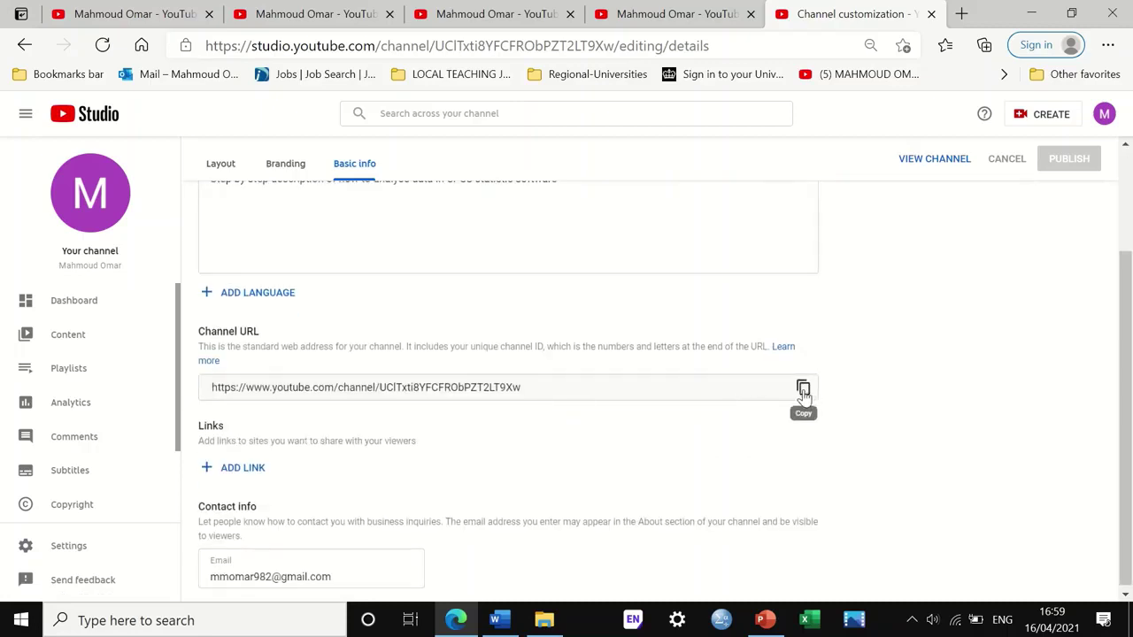
click(804, 389)
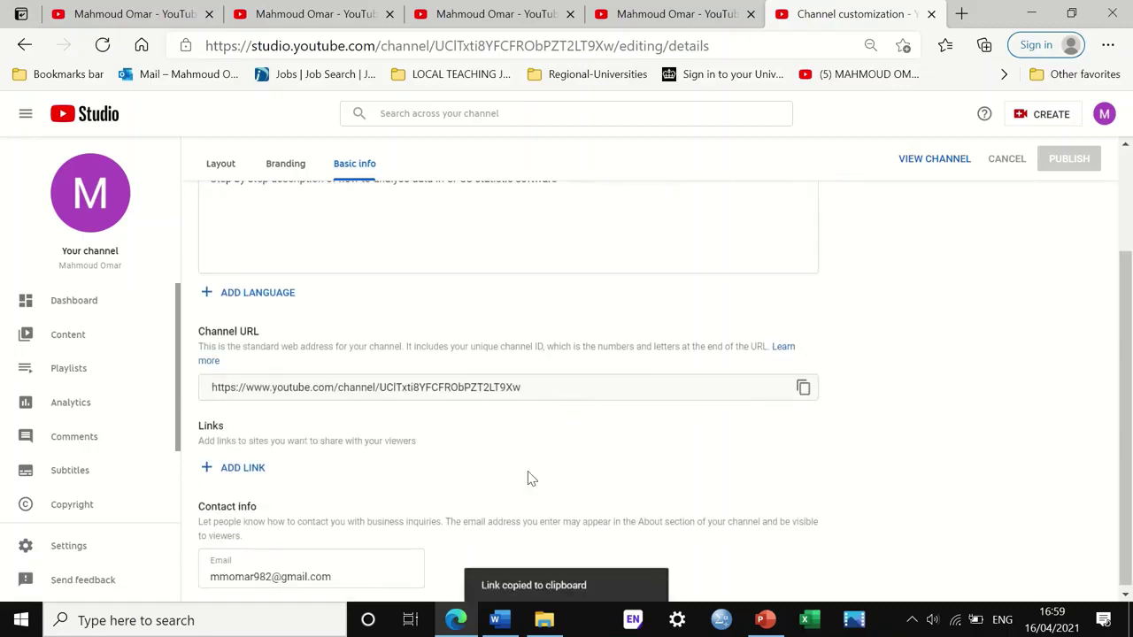
Switch back to Word and hyperlink the YouTube icon to the copied channel address
click(498, 620)
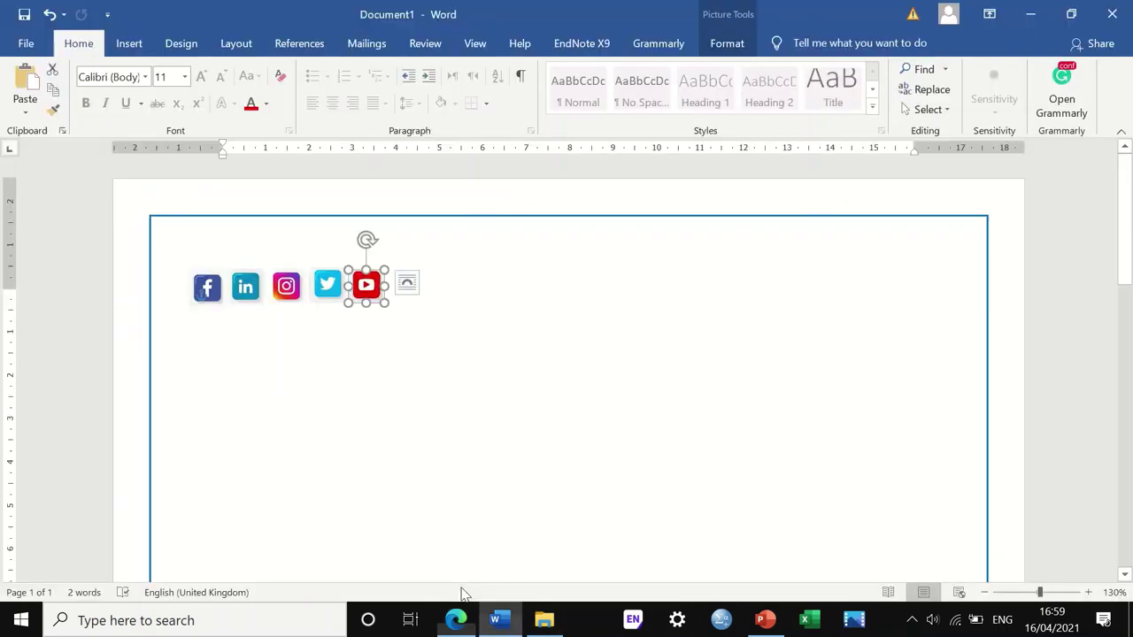
right_click(372, 298)
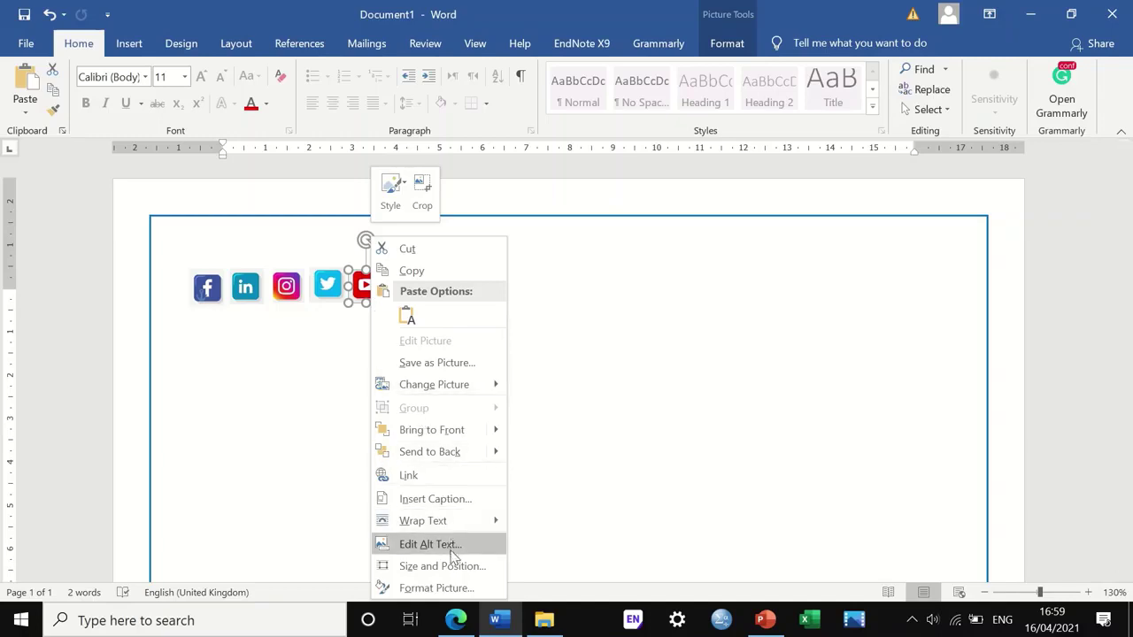
click(436, 477)
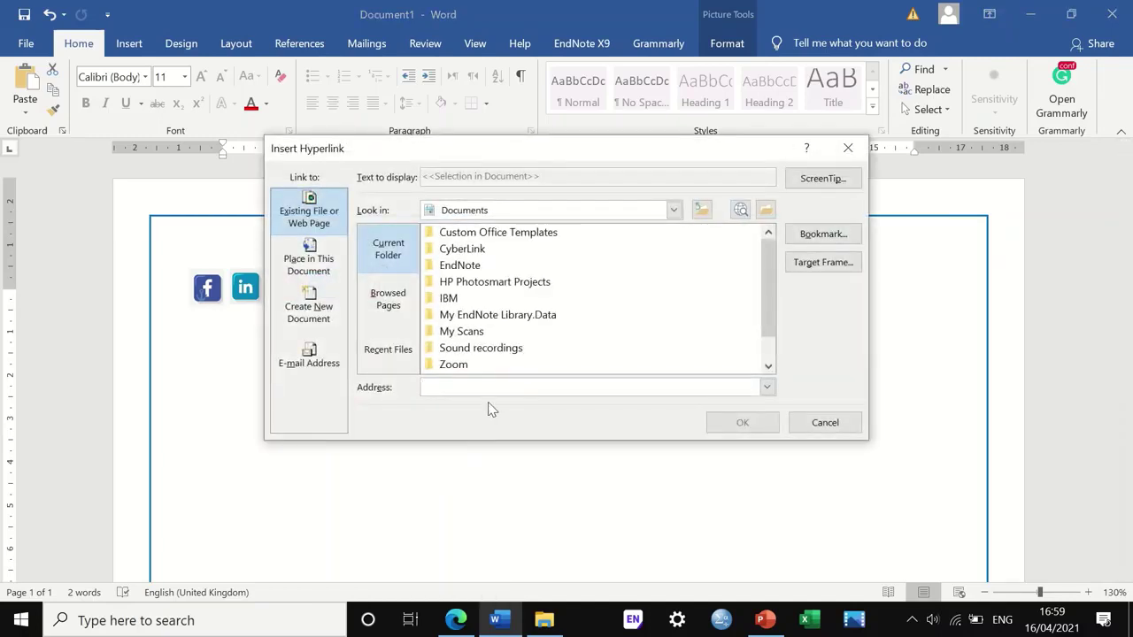
key(ctrl+v)
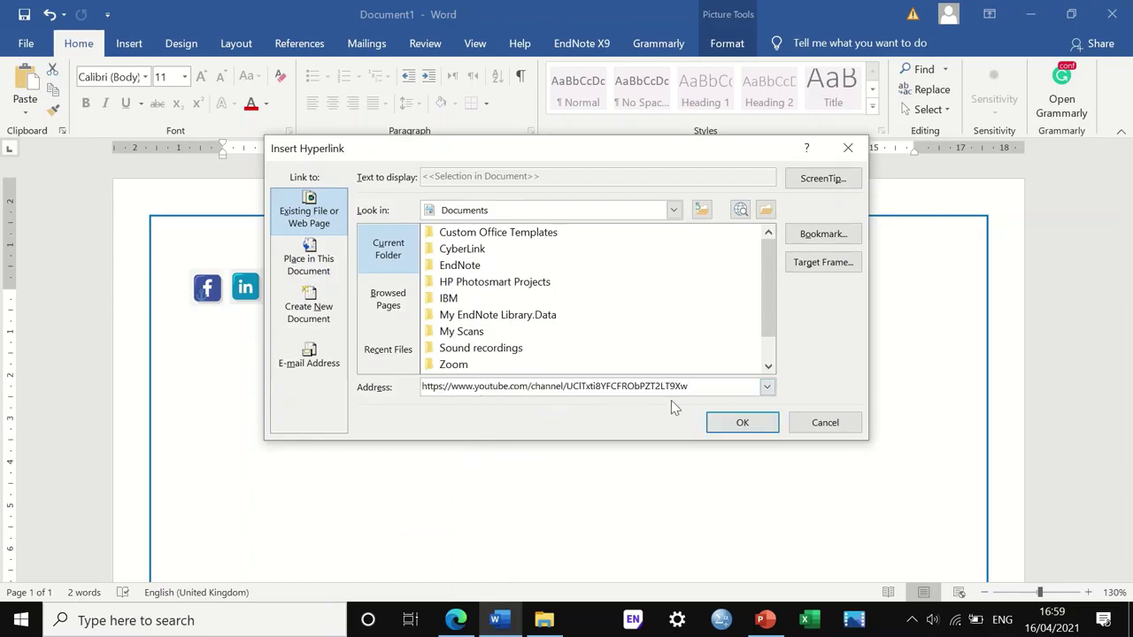
click(727, 426)
click(481, 405)
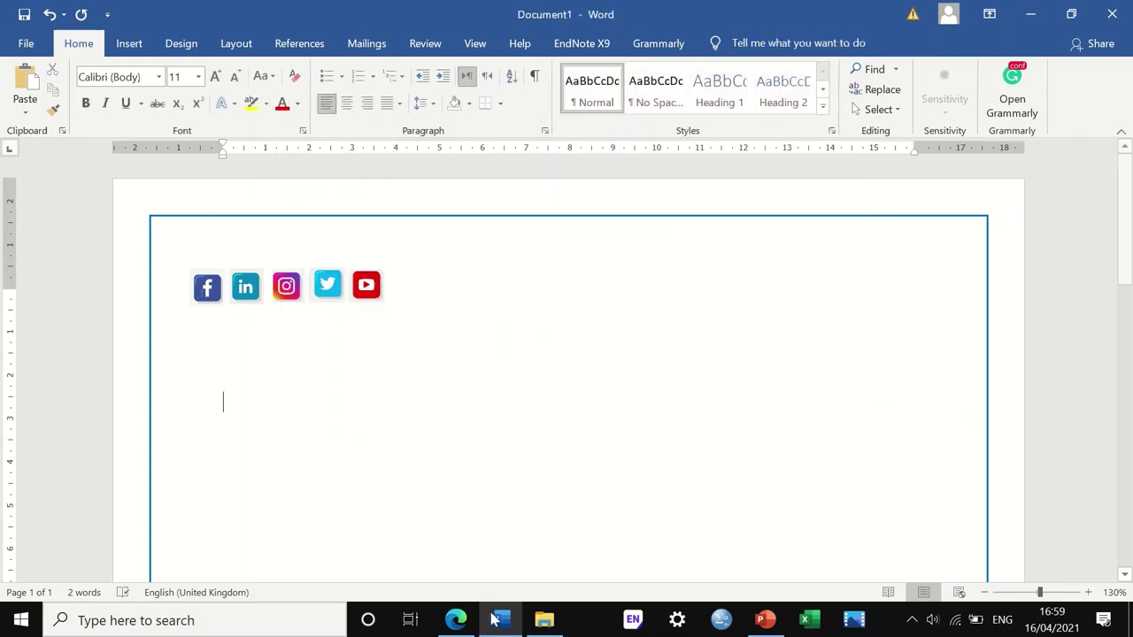
Follow the YouTube icon's hyperlink in the document to test it, and close the opened browser window
click(494, 617)
click(494, 617)
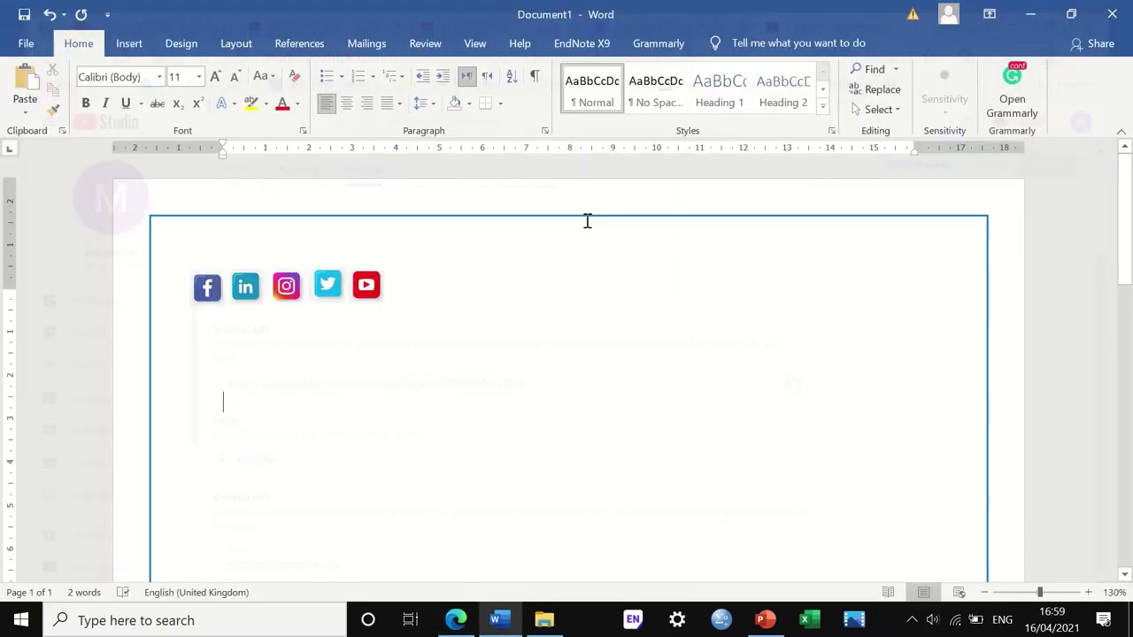
ctrl+click(369, 295)
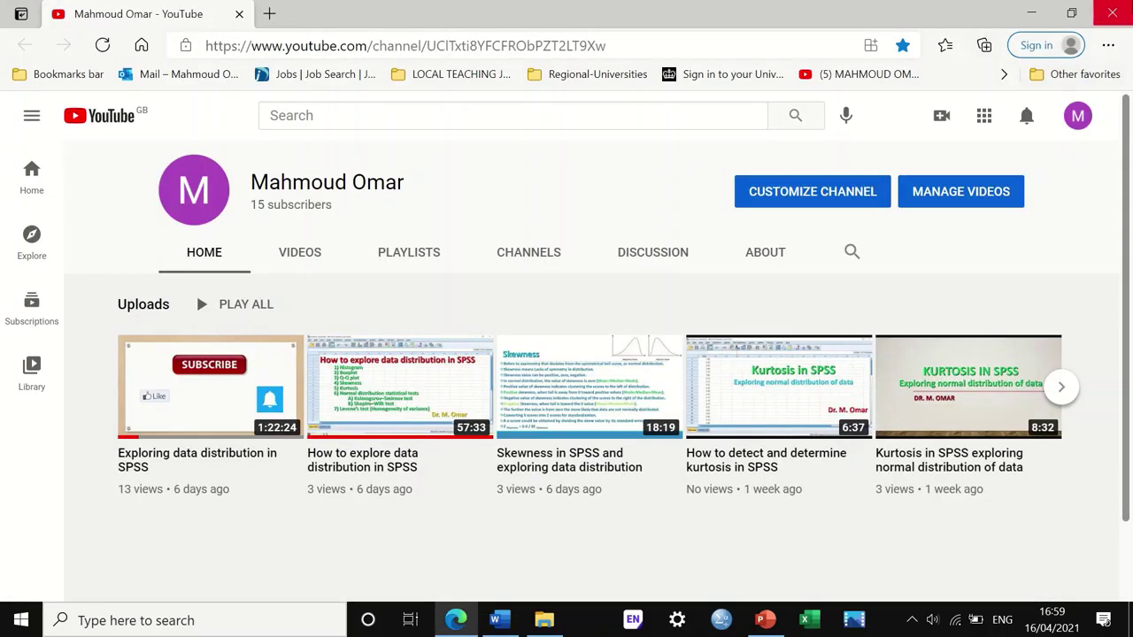
click(1116, 12)
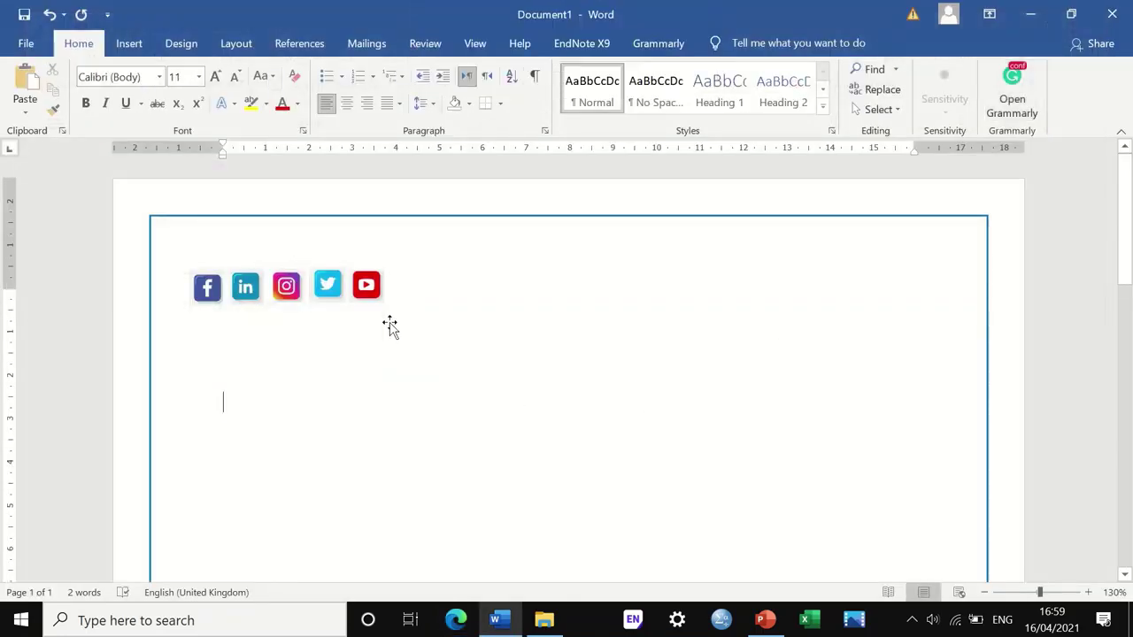
Cut all five social media icons from the top of the page and paste them beneath the name near the page's foot
drag(473, 358, 389, 299)
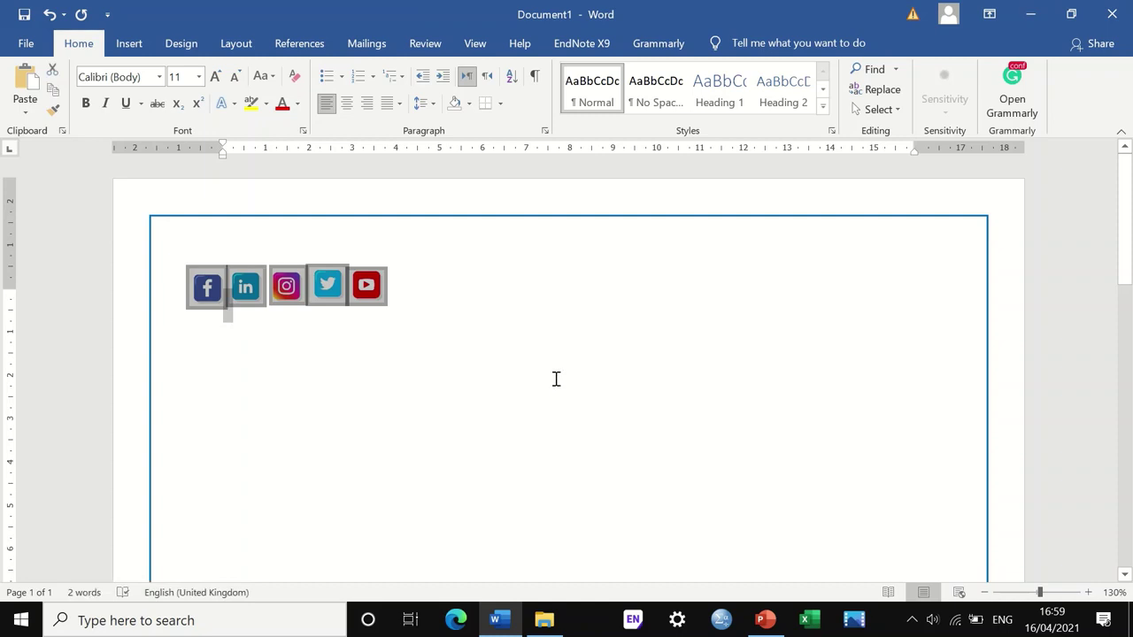
key(Delete)
scroll(566, 390, down, 10)
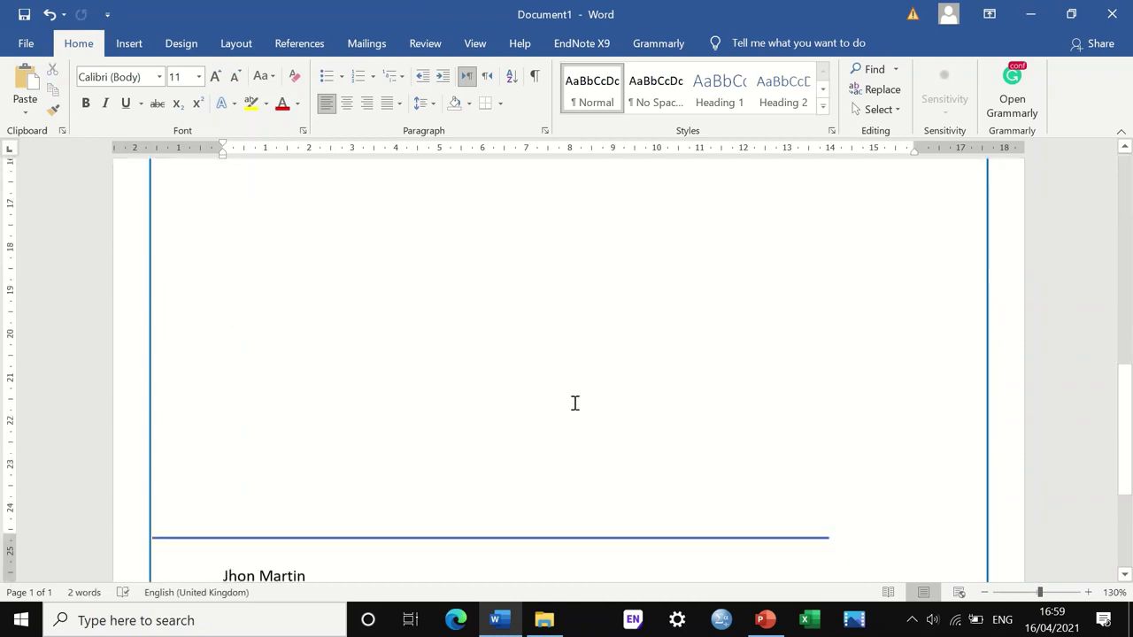
key(ctrl+v)
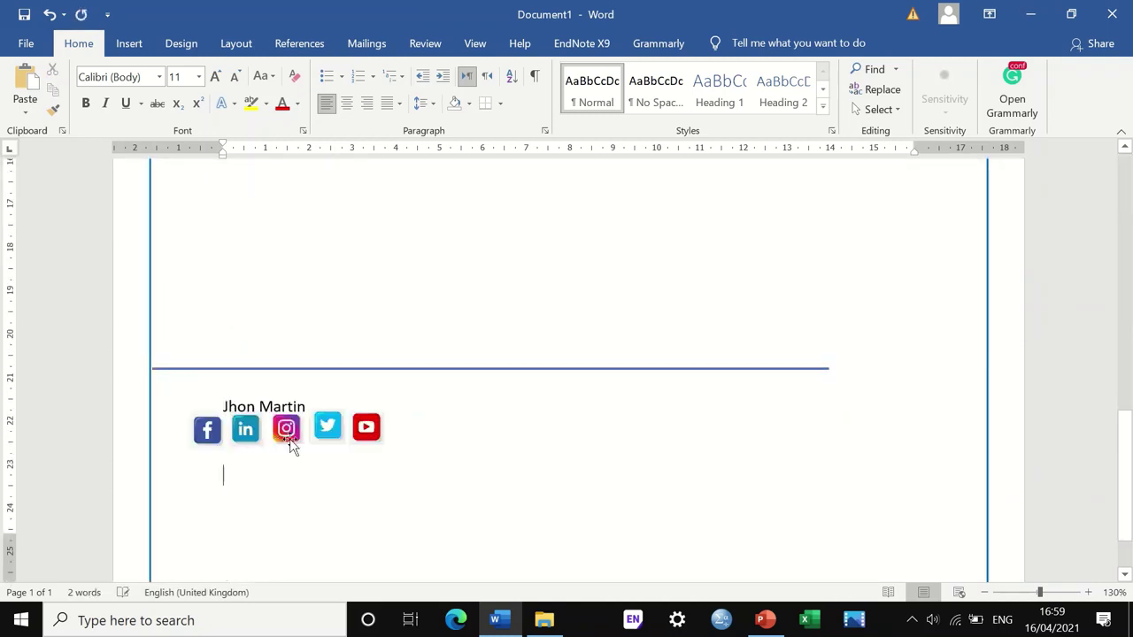
scroll(375, 470, down, 1)
scroll(375, 470, down, 1)
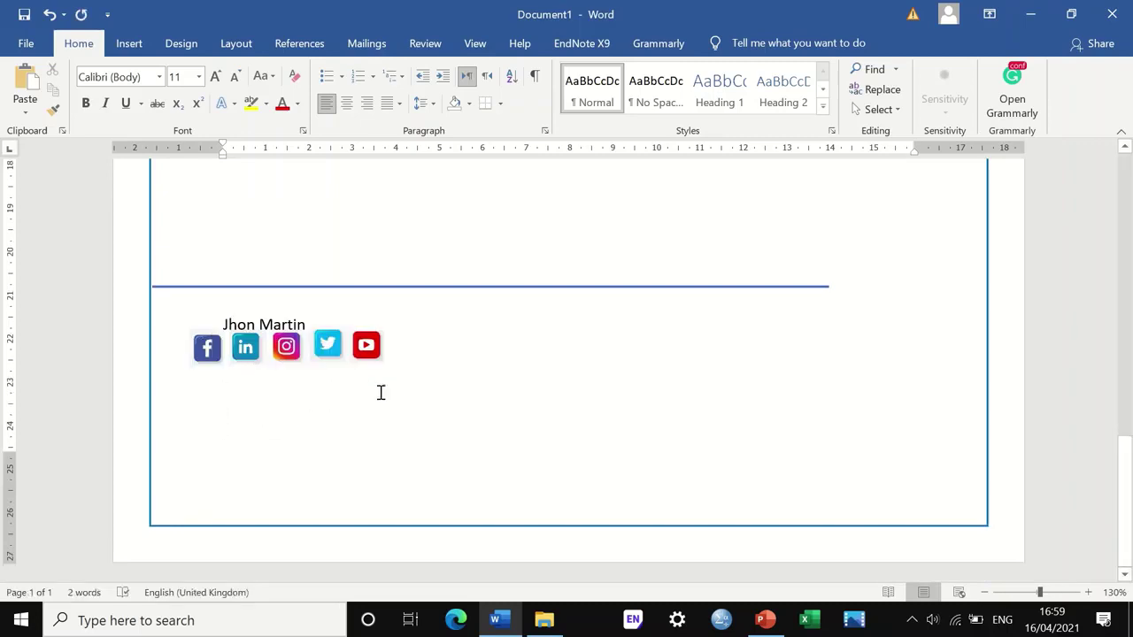
scroll(270, 410, down, 3)
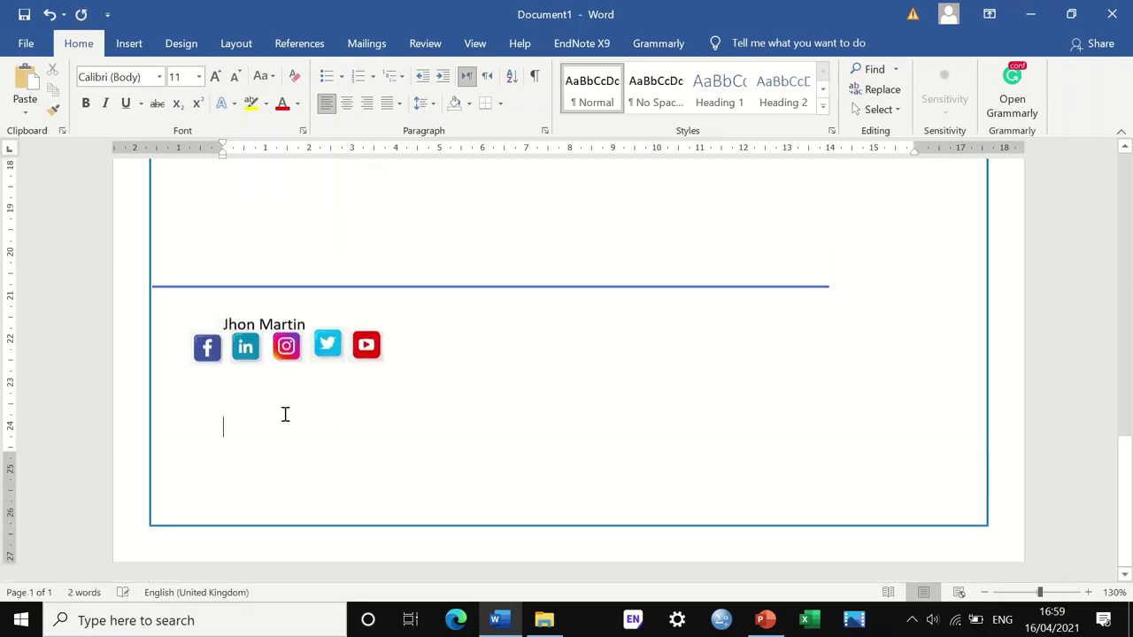
double_click(281, 412)
drag(319, 358, 189, 346)
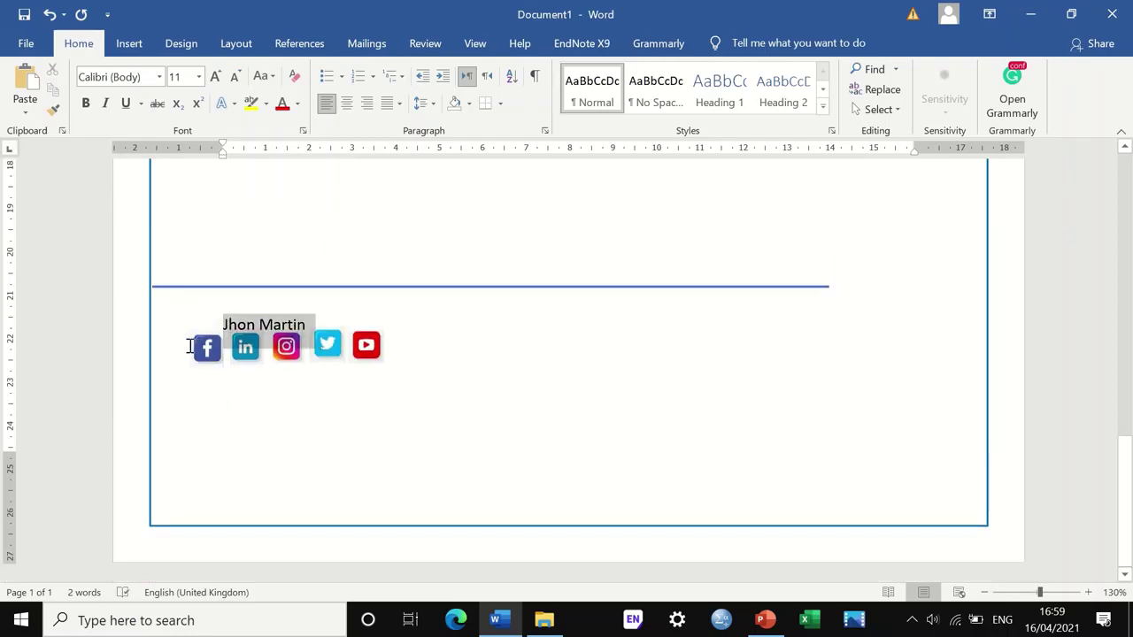
click(494, 319)
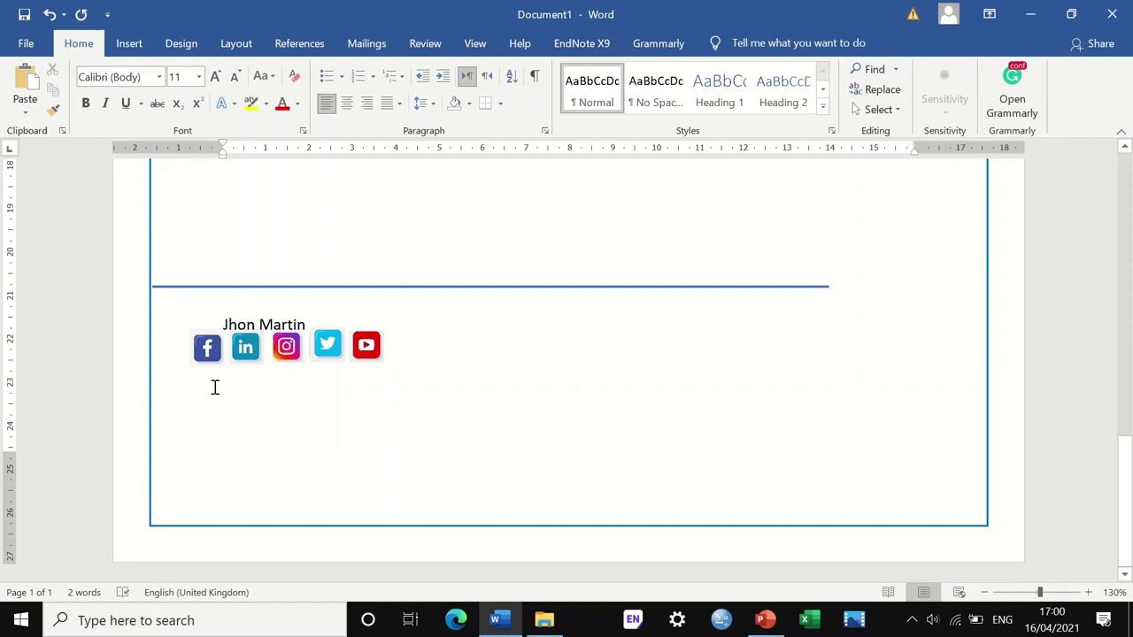
Cut the name together with the five icons and paste them lower on the page, beneath the blue horizontal line
click(191, 345)
drag(533, 466, 213, 345)
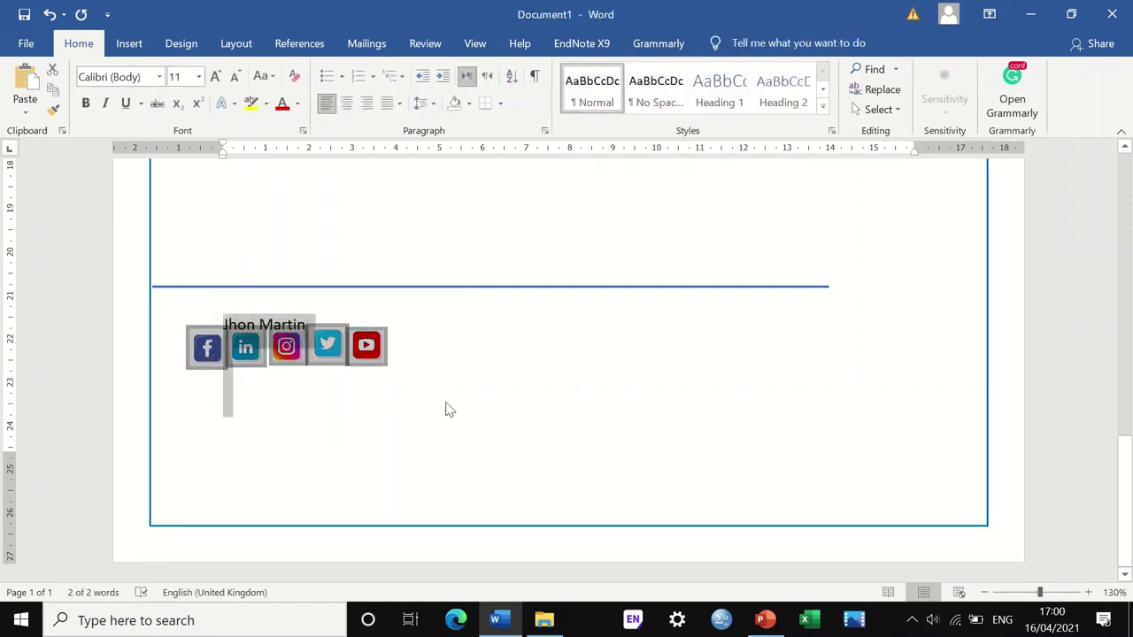
key(Delete)
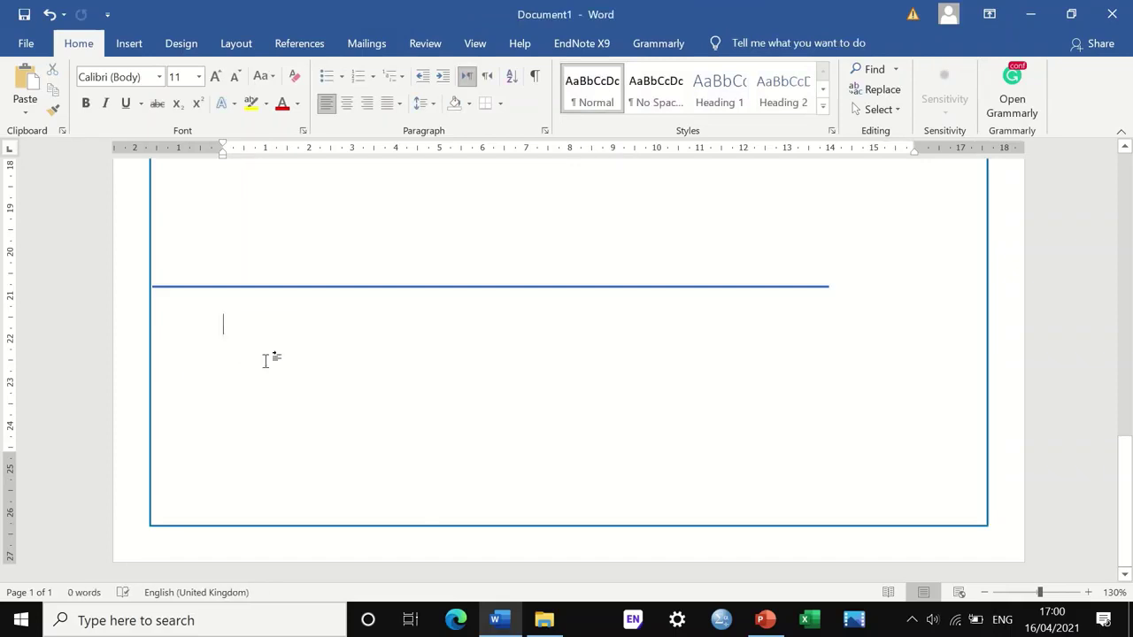
key(Return)
key(ctrl+v)
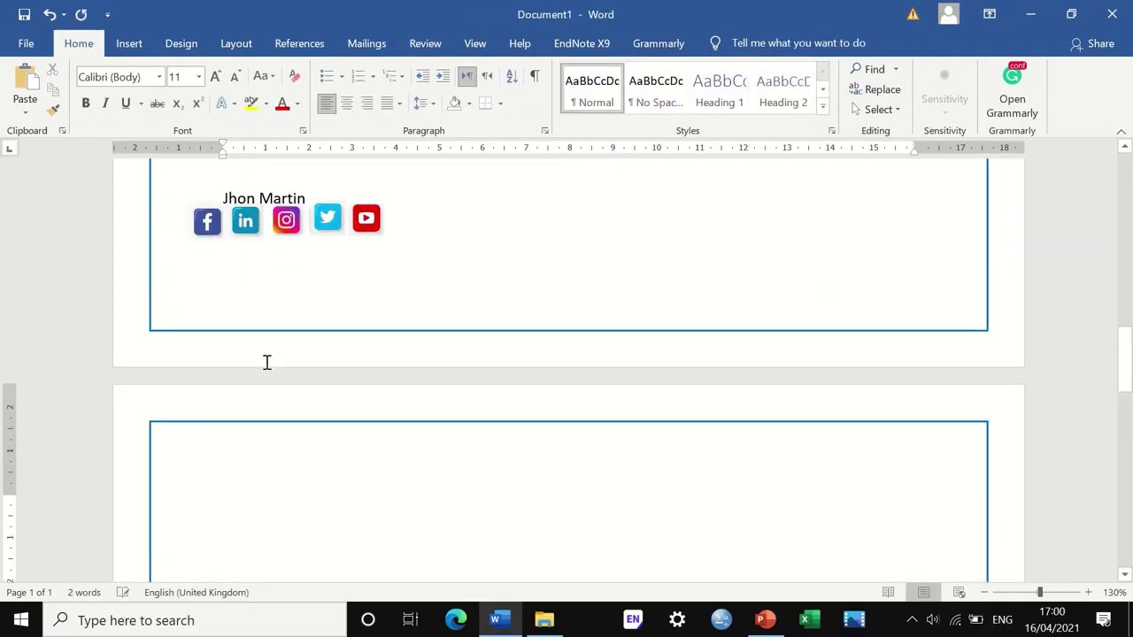
Remove the blank lines above the name to lift it over the blue line, and add a line break after it to drop the icons below
key(BackSpace)
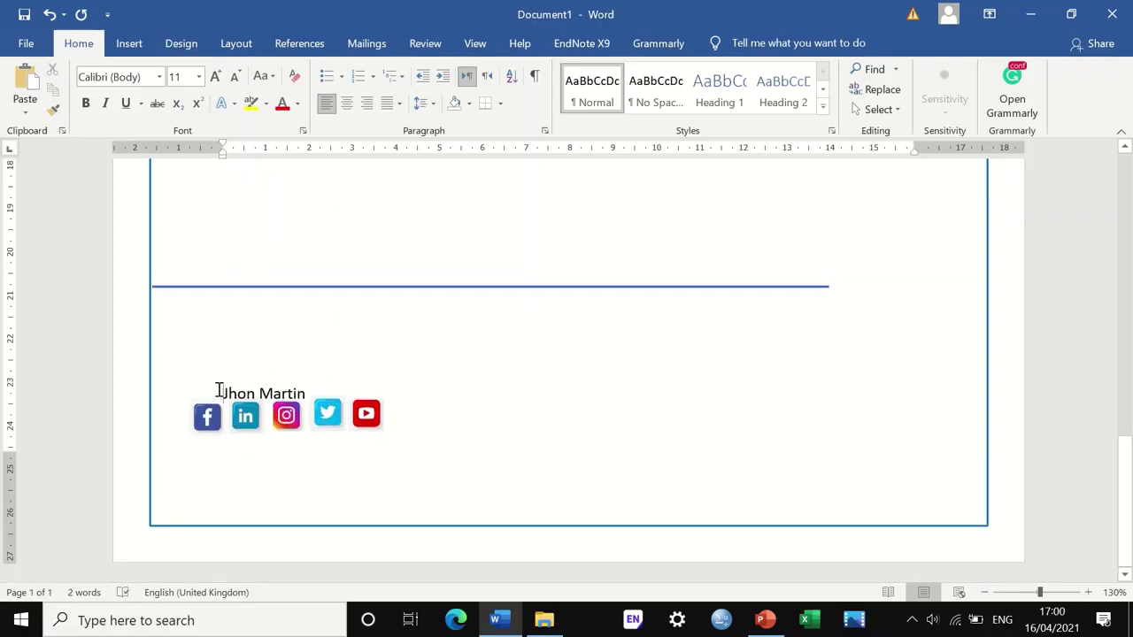
key(BackSpace)
key(BackSpace)
key(BackSpace)
key(BackSpace)
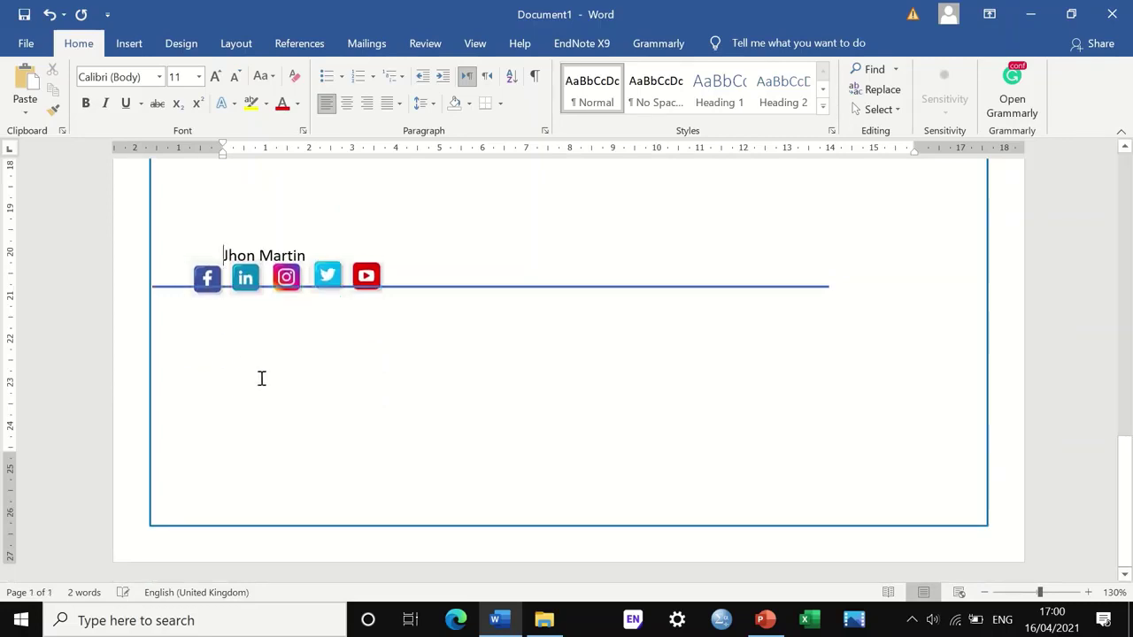
click(310, 255)
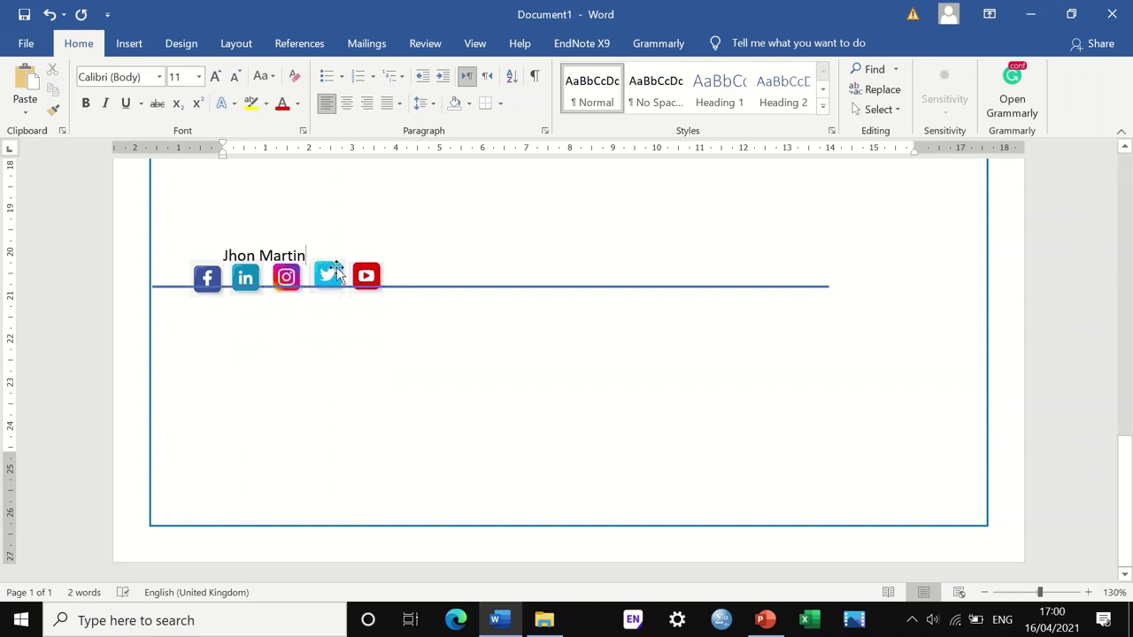
key(Return)
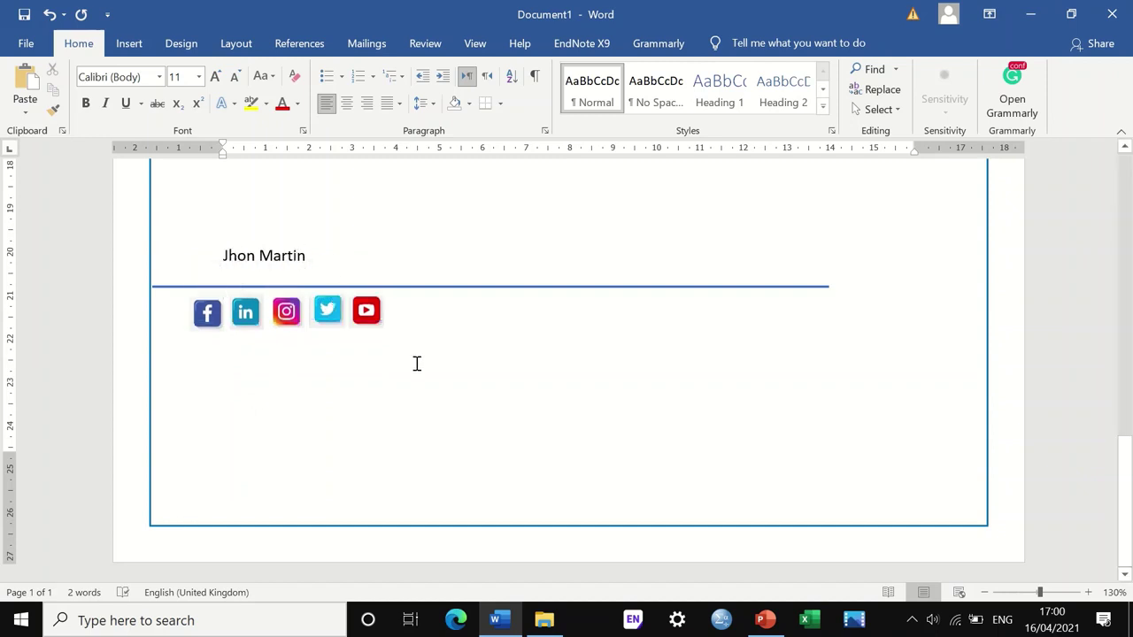